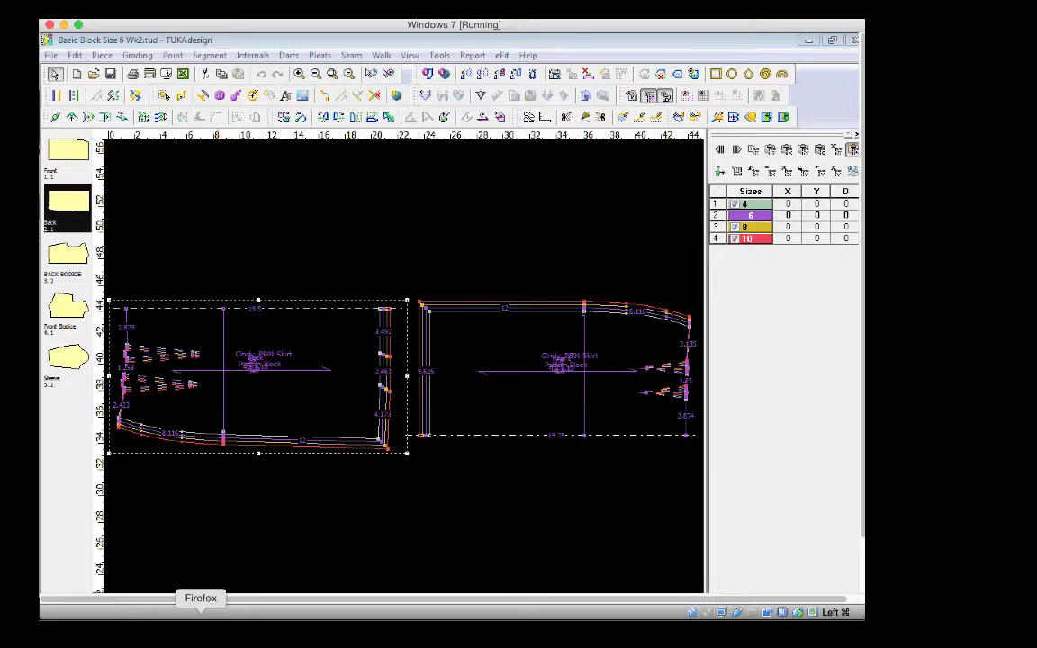
Switch to Firefox and open CroquisFamily.pdf from the Student Resources folder of the course content
{"action": "left_click", "coordinate": [201, 631]}
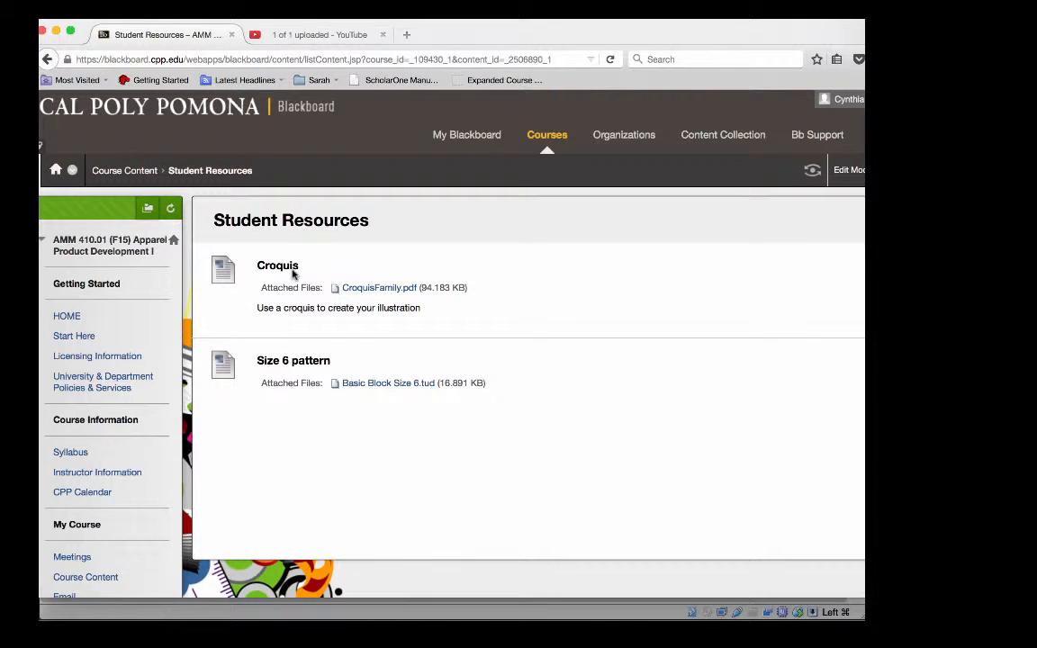
{"action": "left_click", "coordinate": [134, 175]}
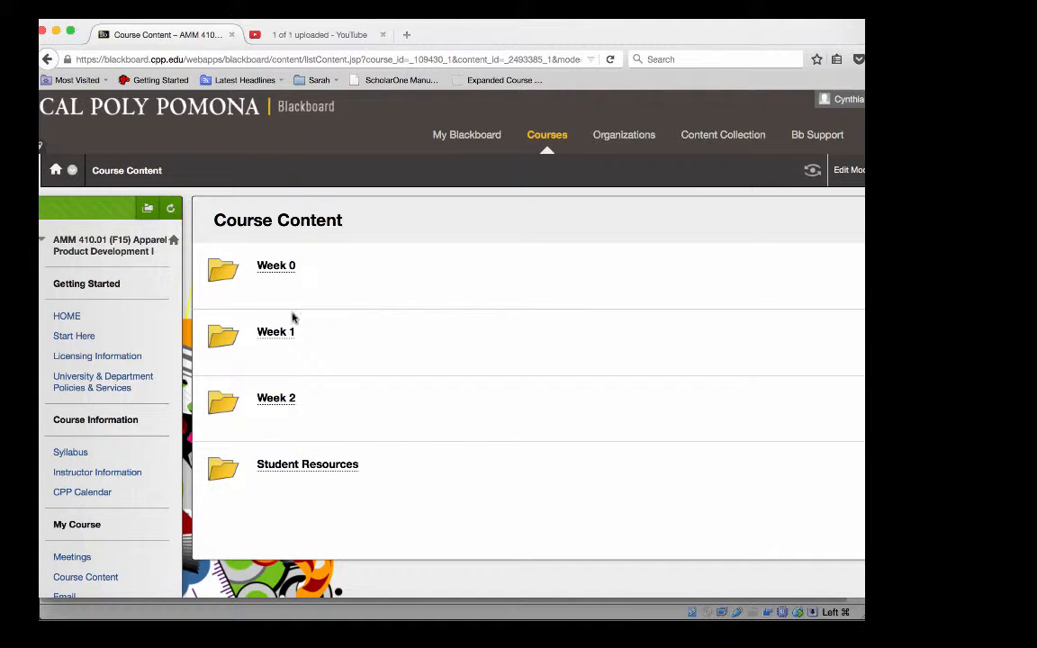
{"action": "left_click", "coordinate": [332, 467]}
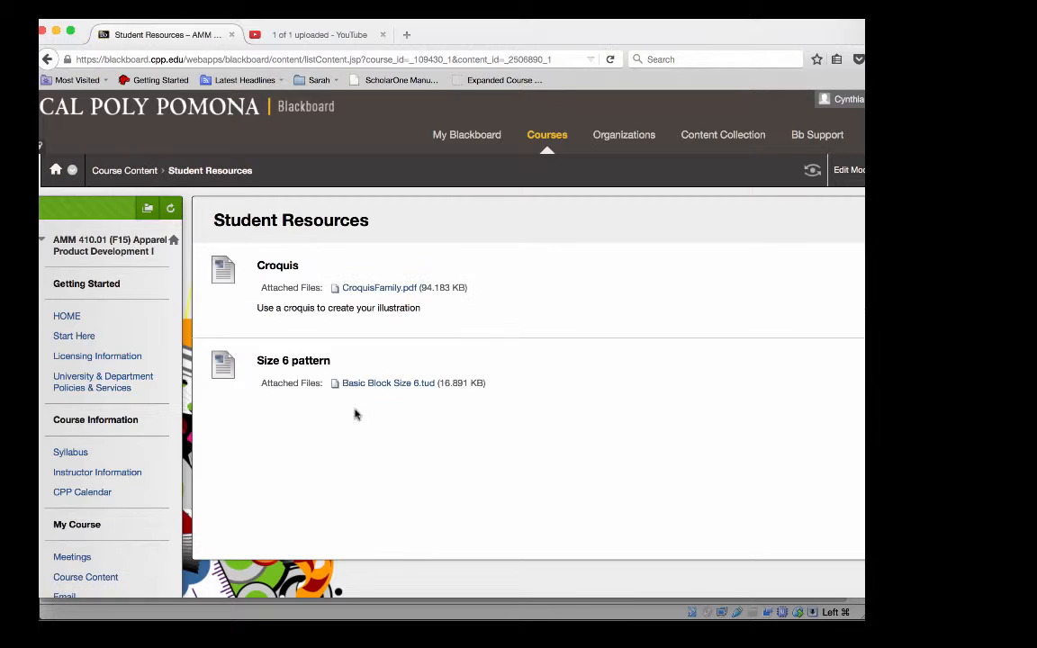
{"action": "left_click", "coordinate": [379, 288]}
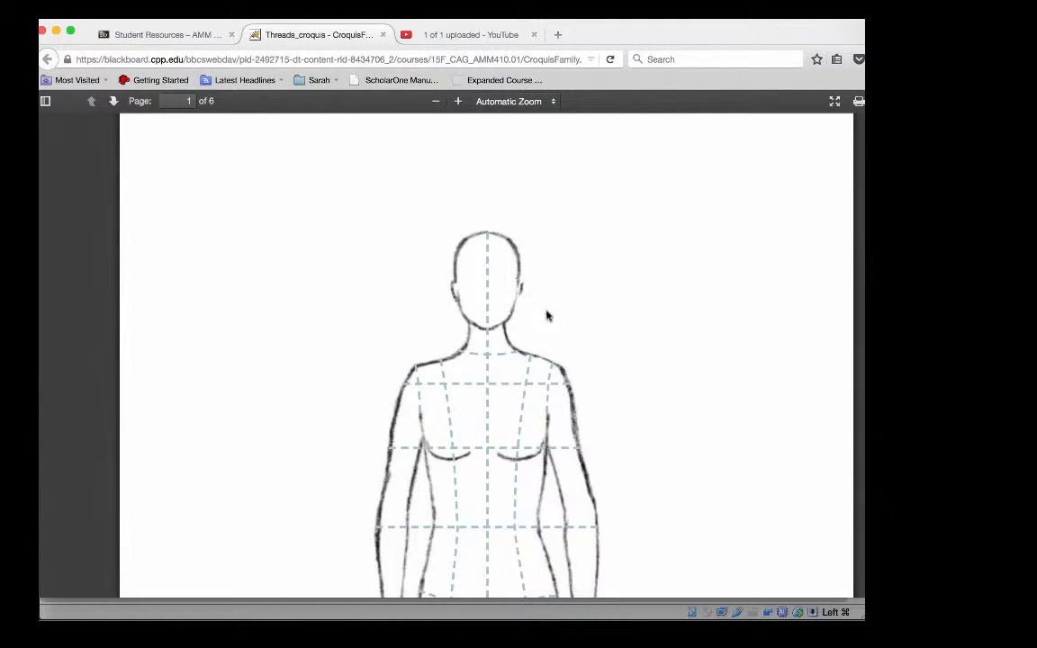
{"action": "scroll", "coordinate": [545, 409], "scroll_direction": "down", "scroll_amount": 2}
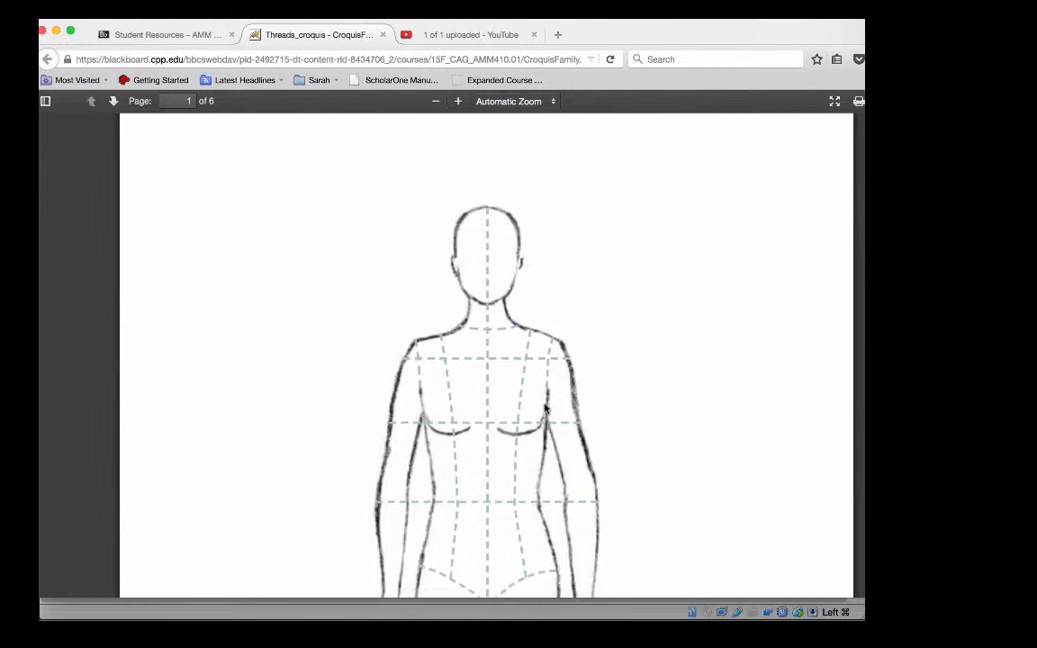
{"action": "scroll", "coordinate": [545, 410], "scroll_direction": "down", "scroll_amount": 5}
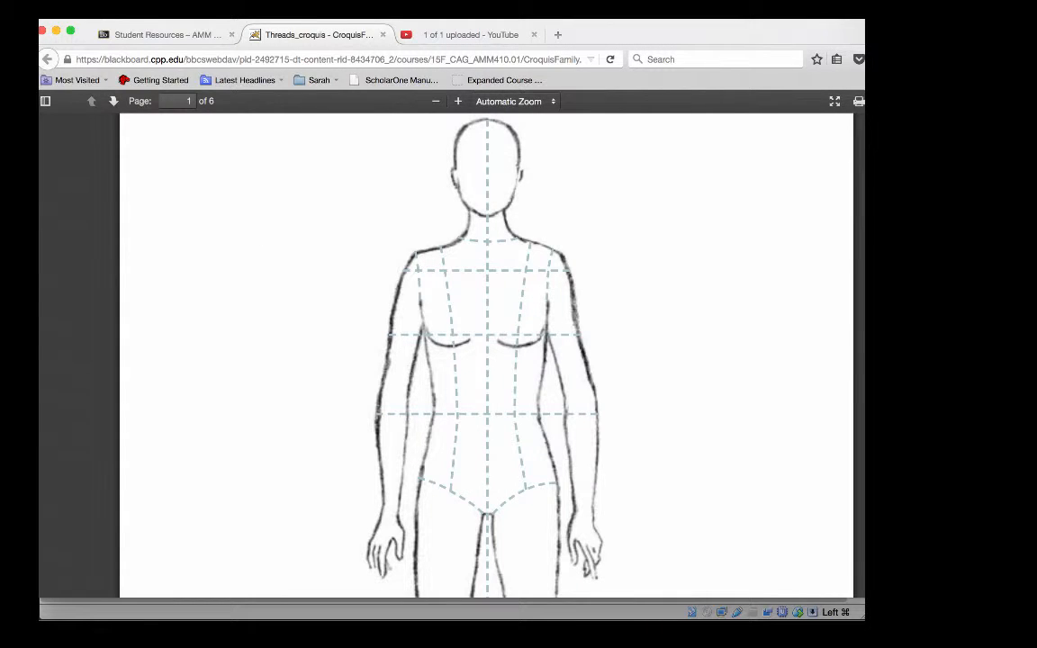
Save the croquis PDF as CroquisFamily.pdf in the Pattern files folder, replacing the existing file
{"action": "left_click", "coordinate": [99, 18]}
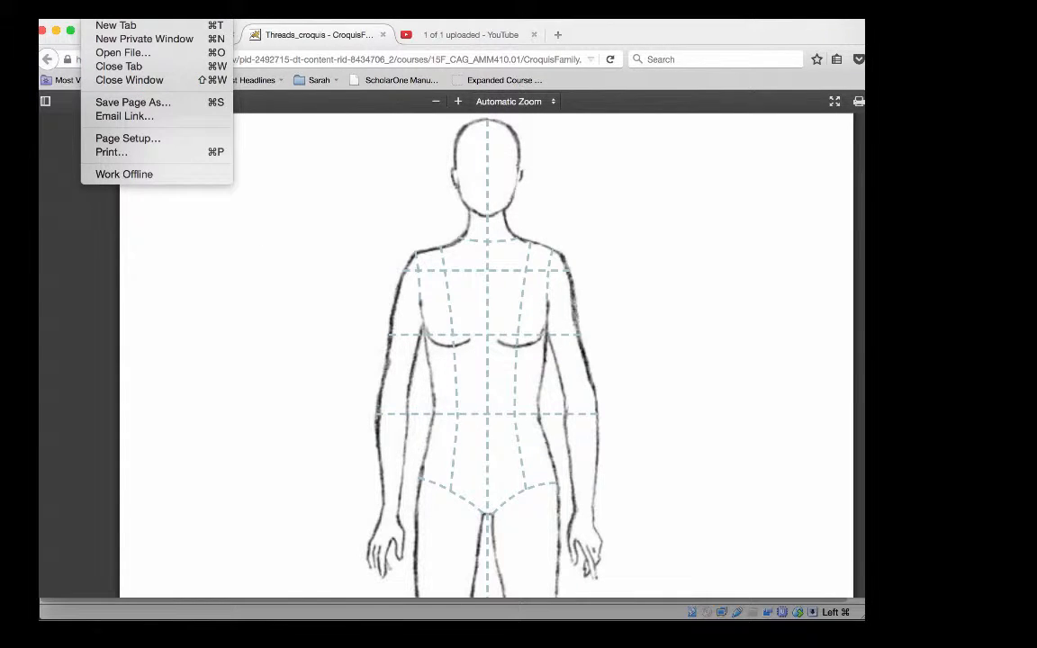
{"action": "left_click", "coordinate": [110, 103]}
{"action": "left_click", "coordinate": [274, 175]}
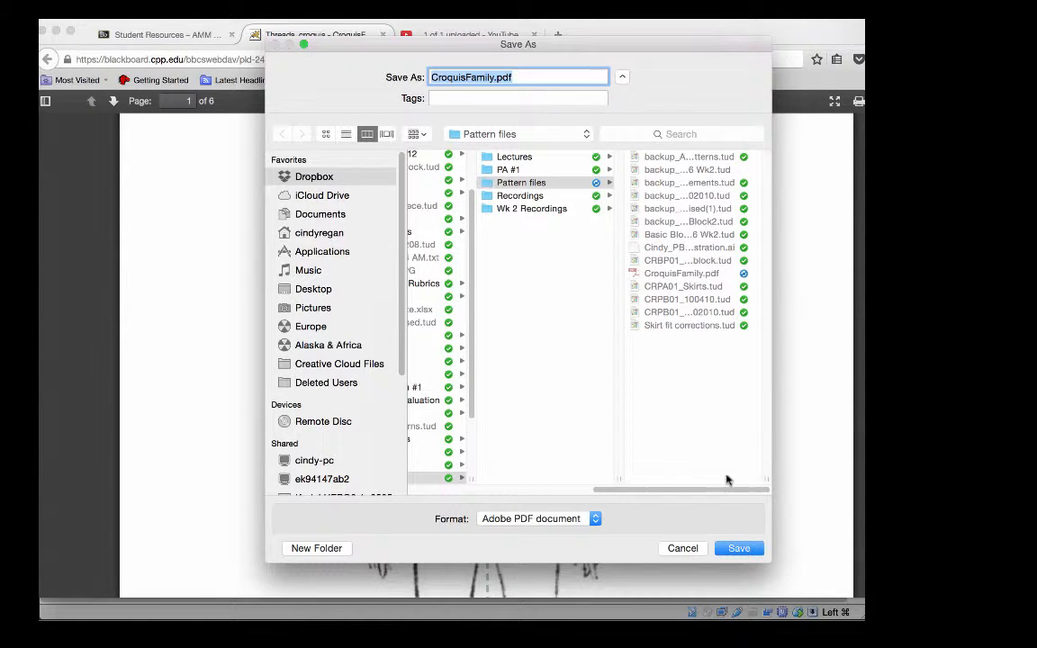
{"action": "left_click", "coordinate": [734, 551]}
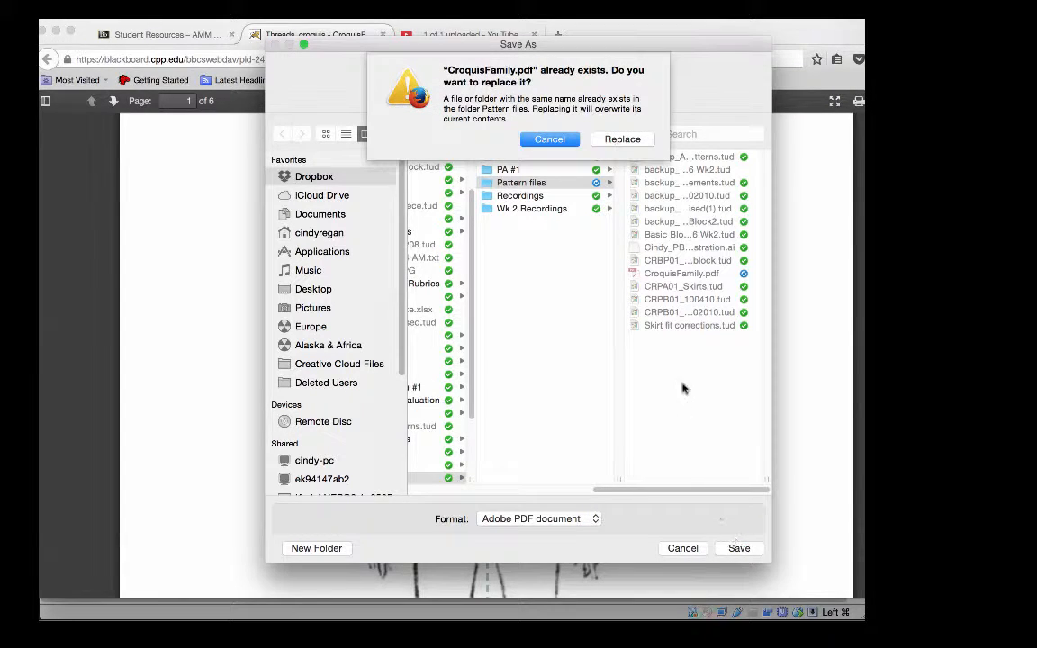
{"action": "left_click", "coordinate": [621, 140]}
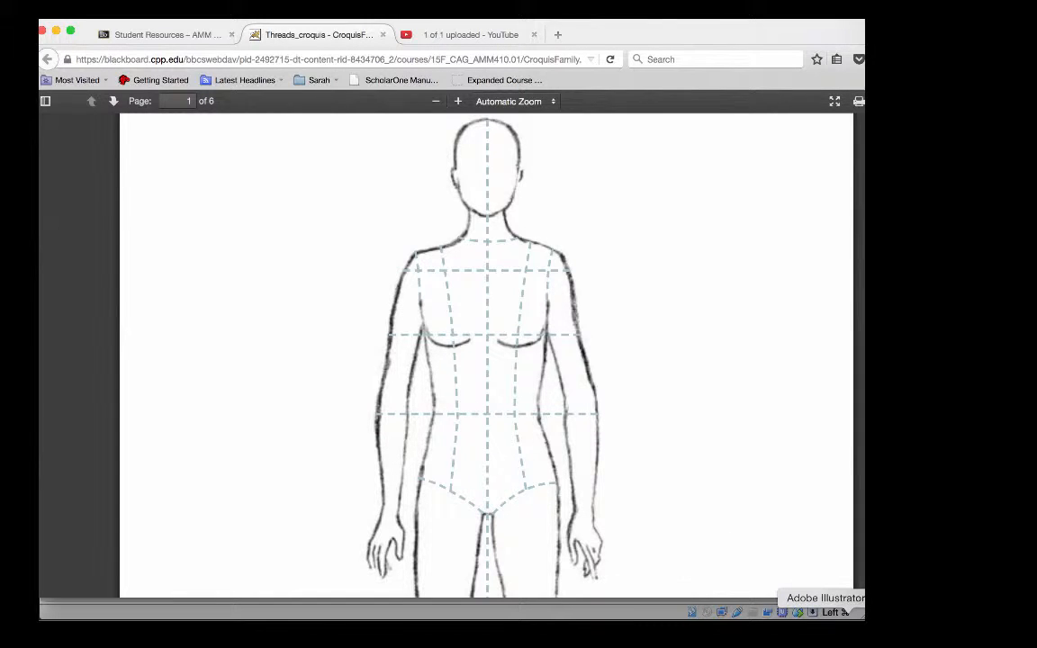
Switch to Adobe Illustrator and create a Letter-size portrait document named with the designer's first name followed by PB03_Skirt block
{"action": "left_click", "coordinate": [845, 619]}
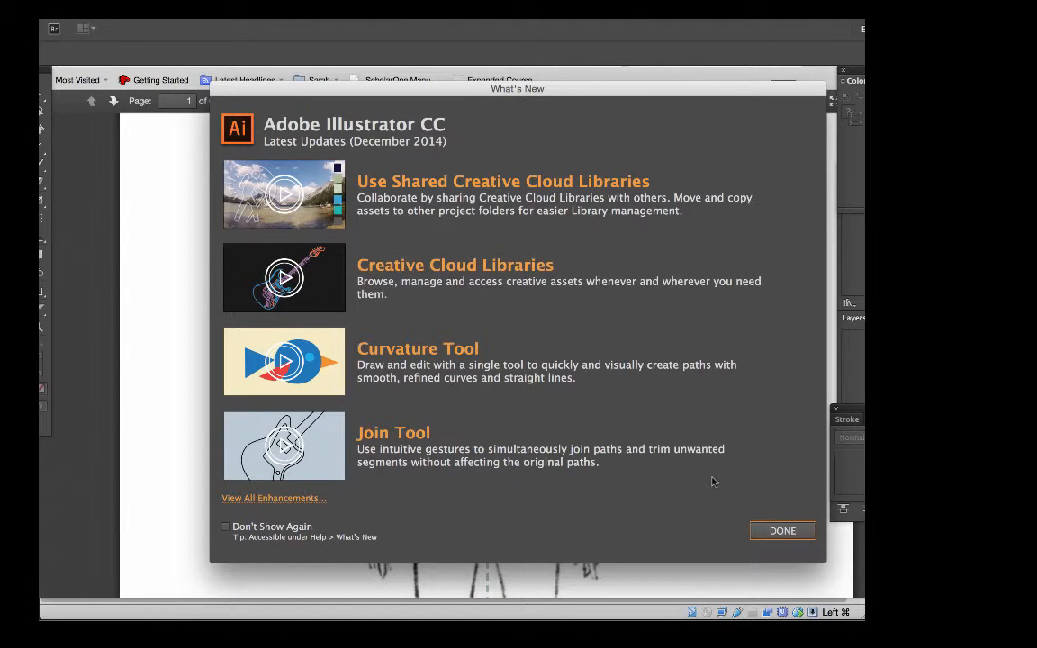
{"action": "left_click", "coordinate": [778, 532]}
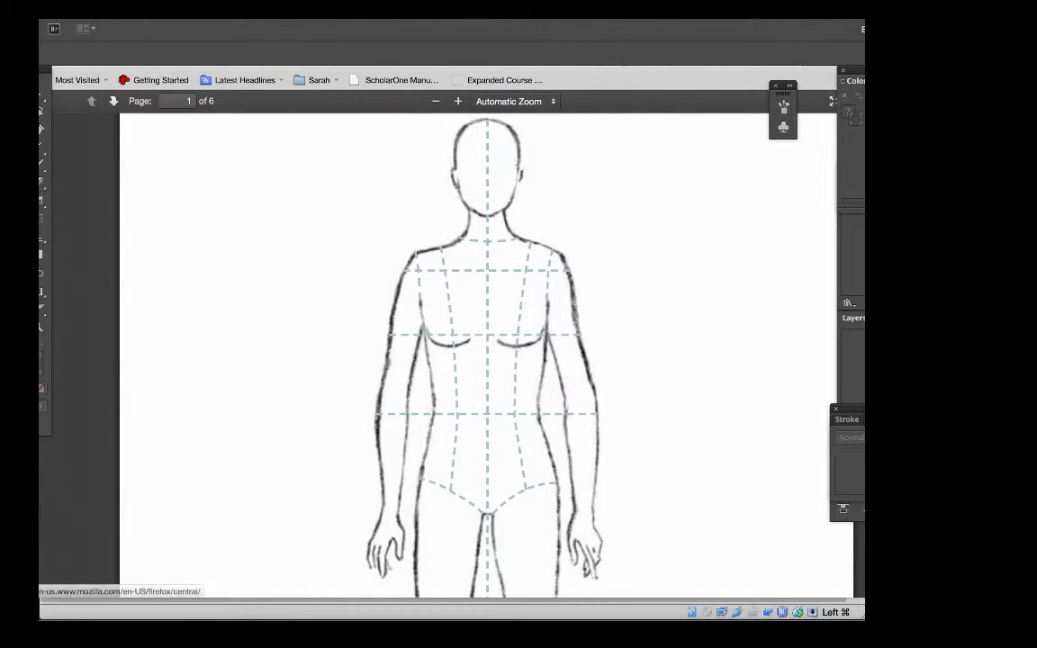
{"action": "left_click", "coordinate": [106, 13]}
{"action": "left_click", "coordinate": [118, 29]}
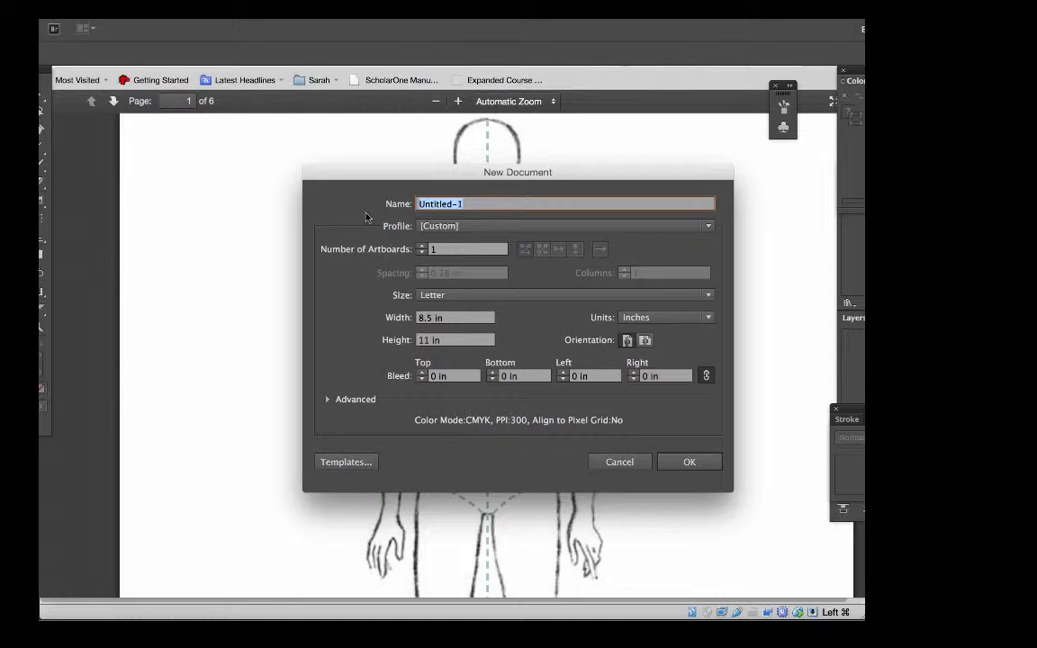
{"action": "key", "text": "BackSpace"}
{"action": "type", "text": "Cindy"}
{"action": "type", "text": "PR"}
{"action": "type", "text": "03"}
{"action": "type", "text": "_"}
{"action": "type", "text": "Skirt"}
{"action": "type", "text": " block"}
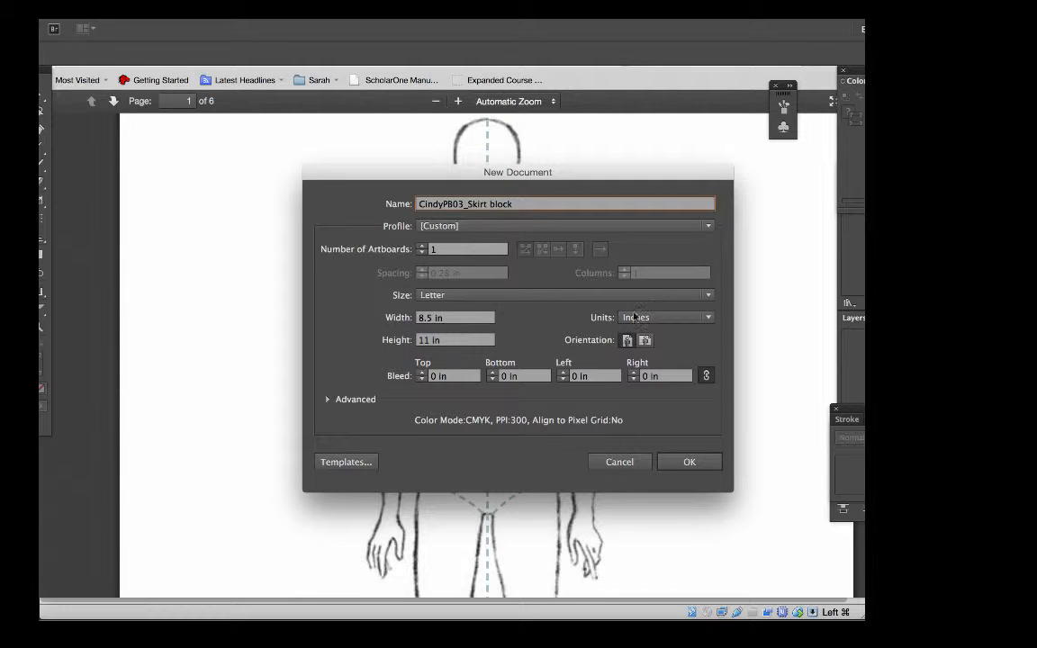
{"action": "left_click", "coordinate": [690, 462]}
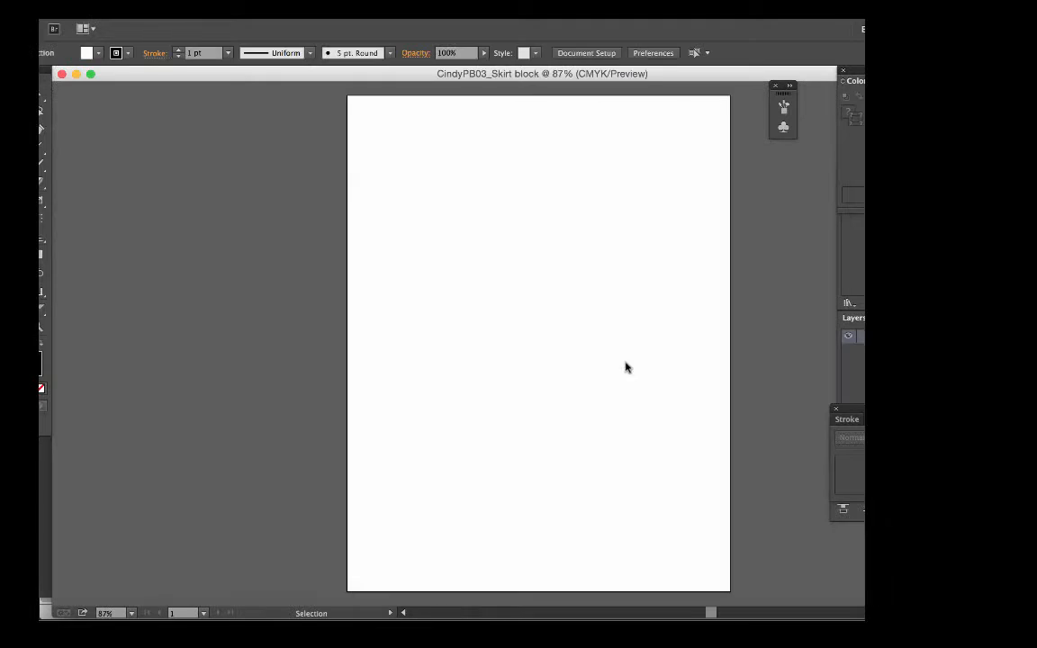
Place CroquisFamily.pdf from the Pattern files folder as a linked file and position the croquis over the artboard
{"action": "left_click", "coordinate": [110, 9]}
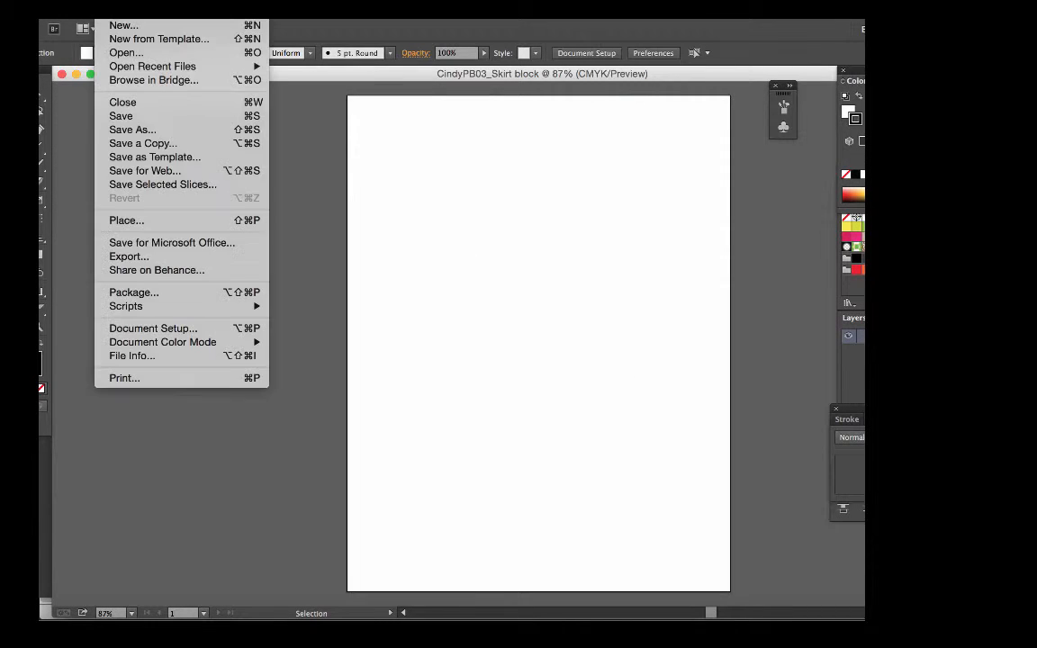
{"action": "left_click", "coordinate": [140, 221]}
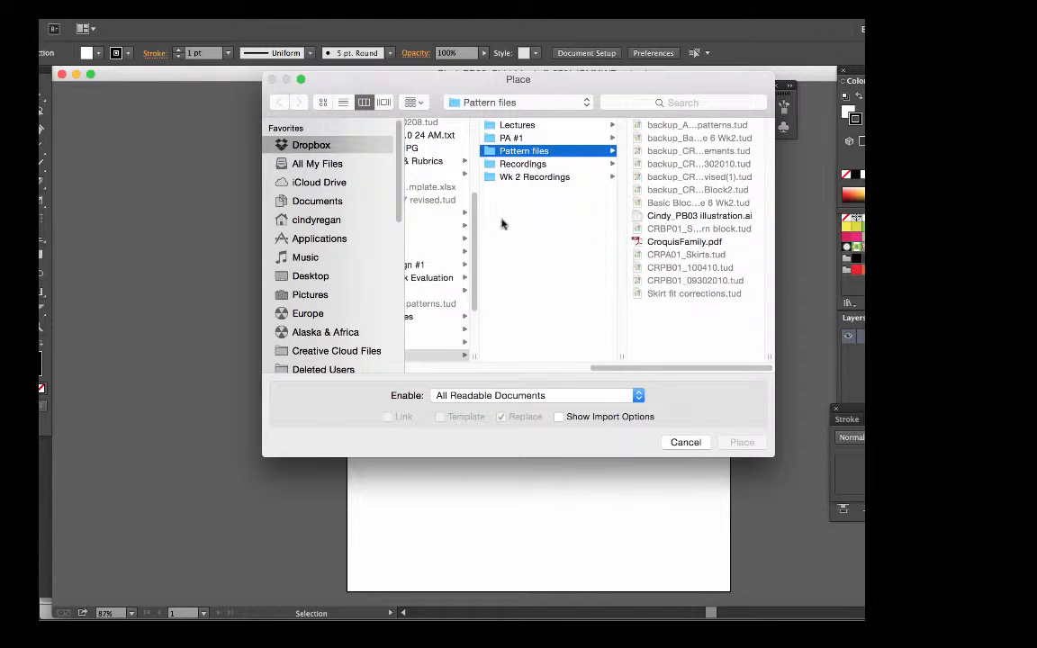
{"action": "left_click", "coordinate": [684, 241]}
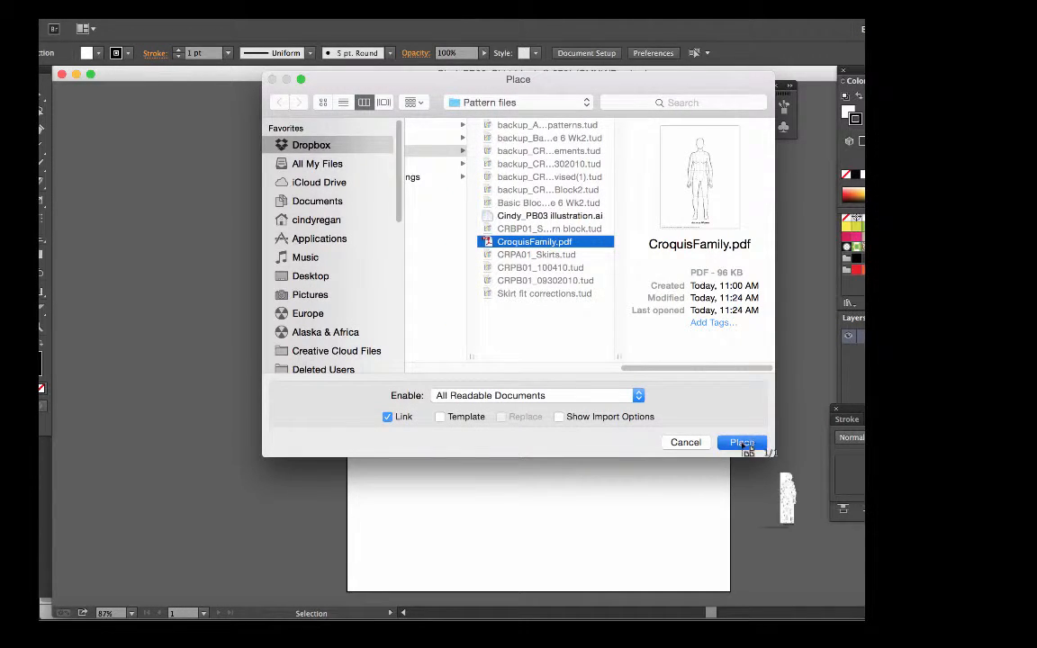
{"action": "left_click", "coordinate": [742, 443]}
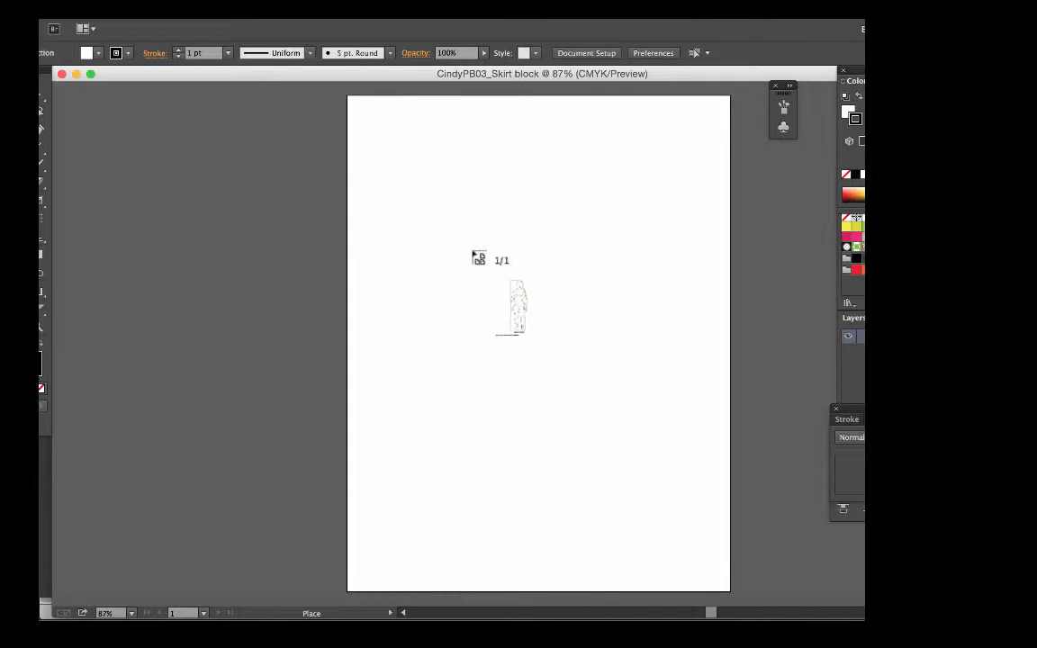
{"action": "left_click", "coordinate": [486, 262]}
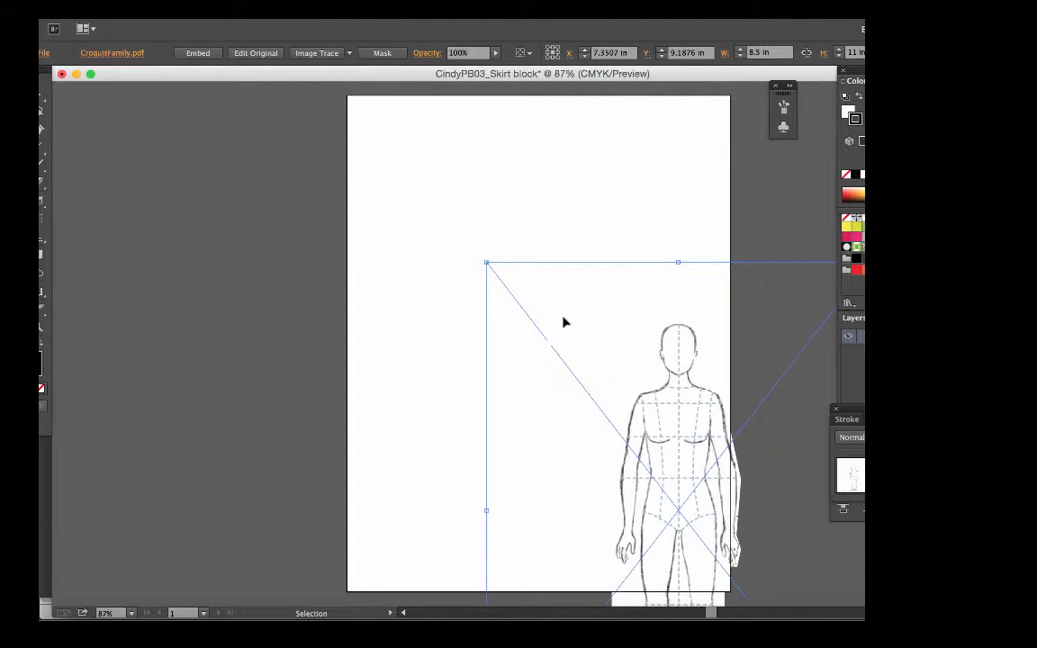
{"action": "left_click_drag", "start_coordinate": [681, 464], "coordinate": [550, 312]}
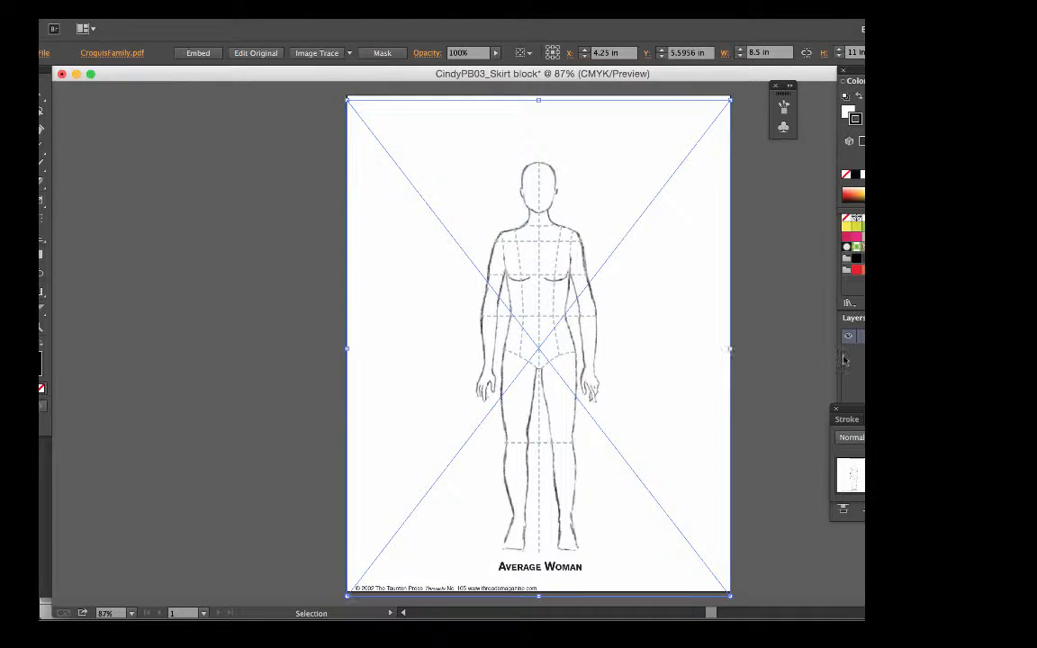
Deselect the croquis, lock its layer and add a new layer above it
{"action": "left_click", "coordinate": [760, 362]}
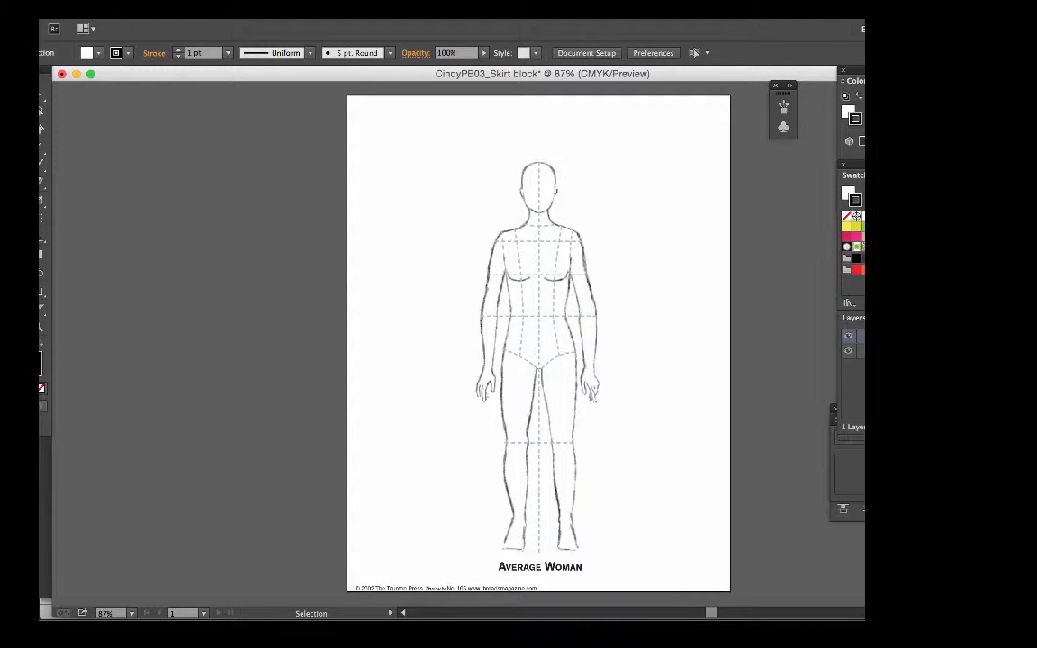
{"action": "key", "text": "super+l"}
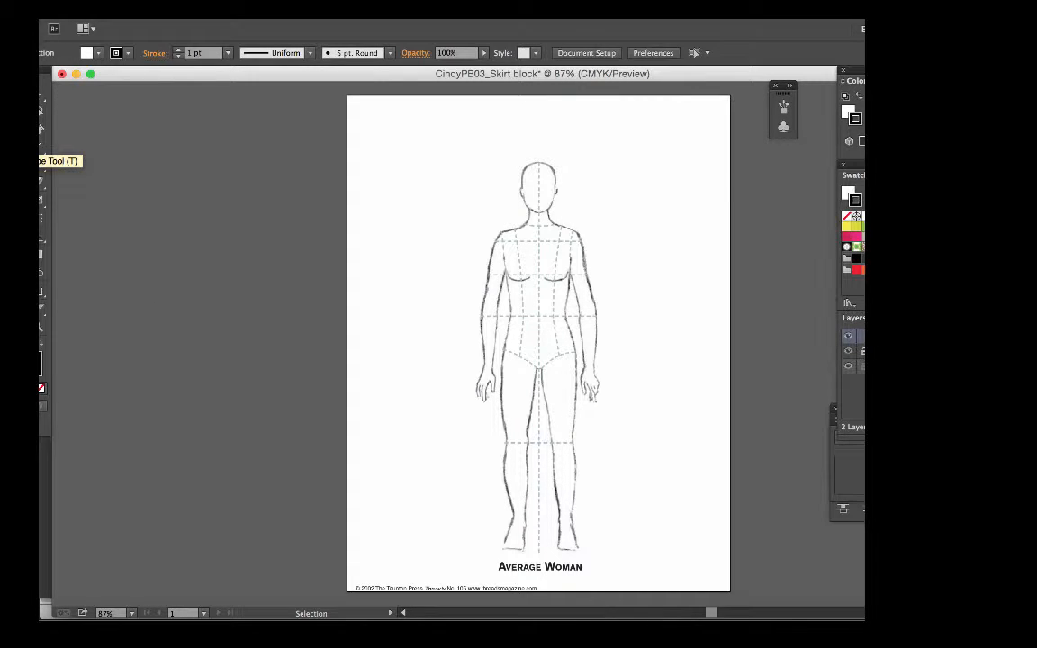
Draw an open half-skirt outline with the Pen tool from the croquis's centre waist around the hip to centre knee, hem about 0.87 in wide
{"action": "left_click", "coordinate": [41, 327]}
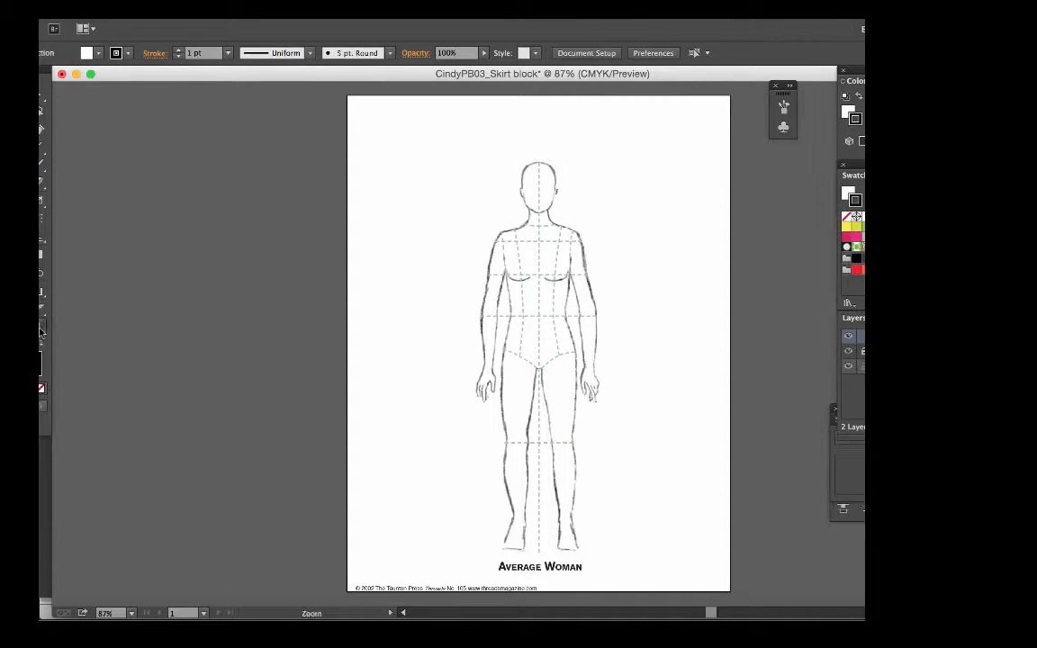
{"action": "left_click_drag", "start_coordinate": [451, 286], "coordinate": [630, 495]}
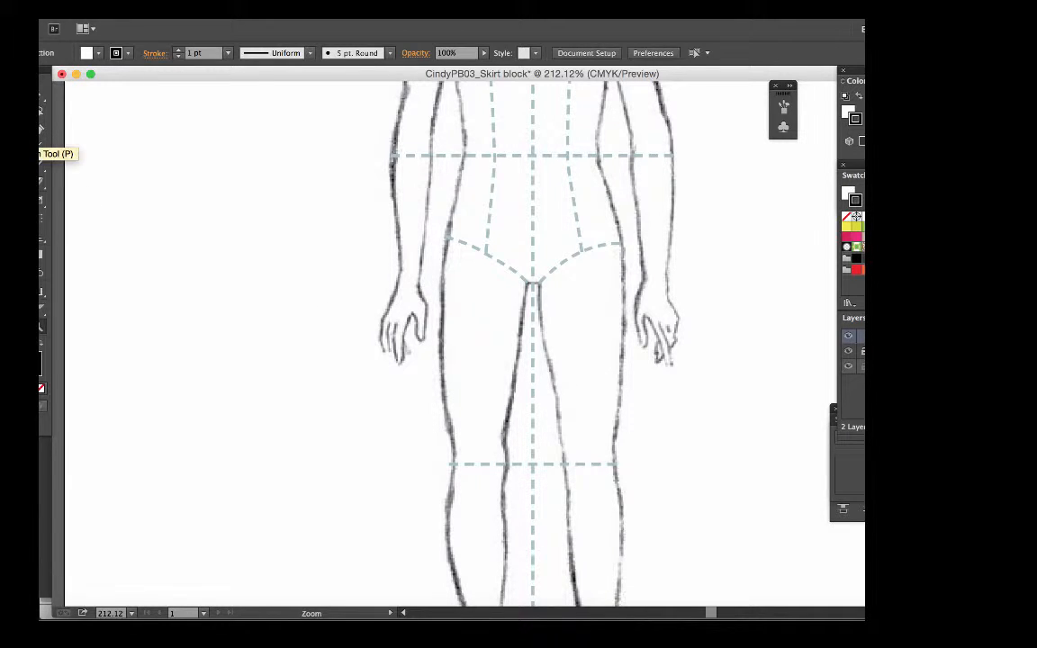
{"action": "left_click", "coordinate": [40, 130]}
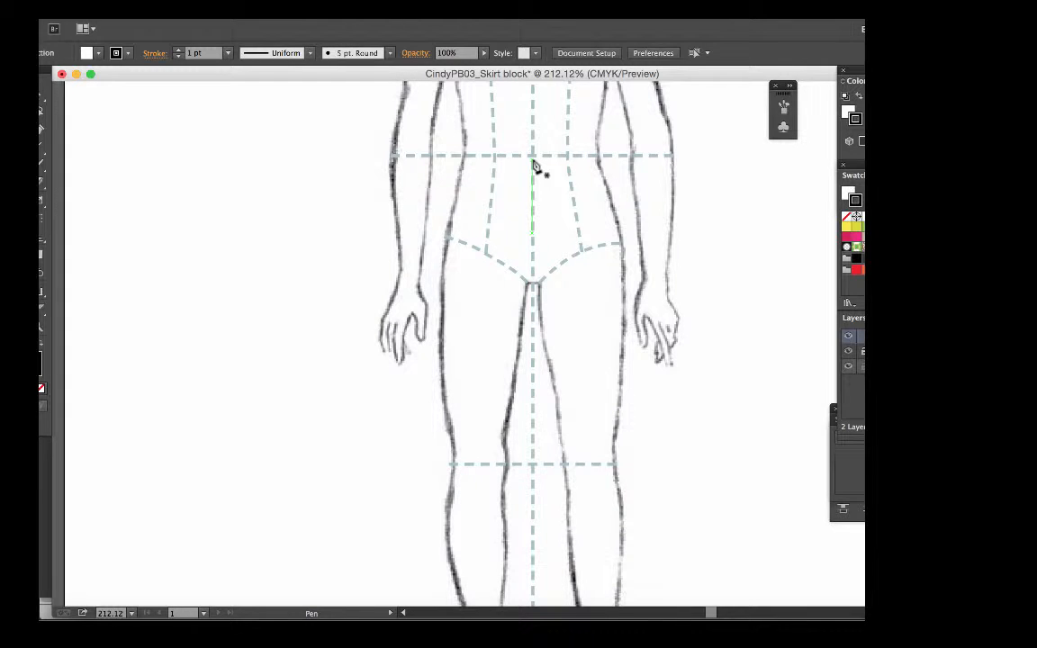
{"action": "mouse_move", "coordinate": [532, 158]}
{"action": "left_mouse_down"}
{"action": "mouse_move", "coordinate": [616, 160]}
{"action": "mouse_move", "coordinate": [603, 159]}
{"action": "mouse_move", "coordinate": [630, 257]}
{"action": "left_mouse_up"}
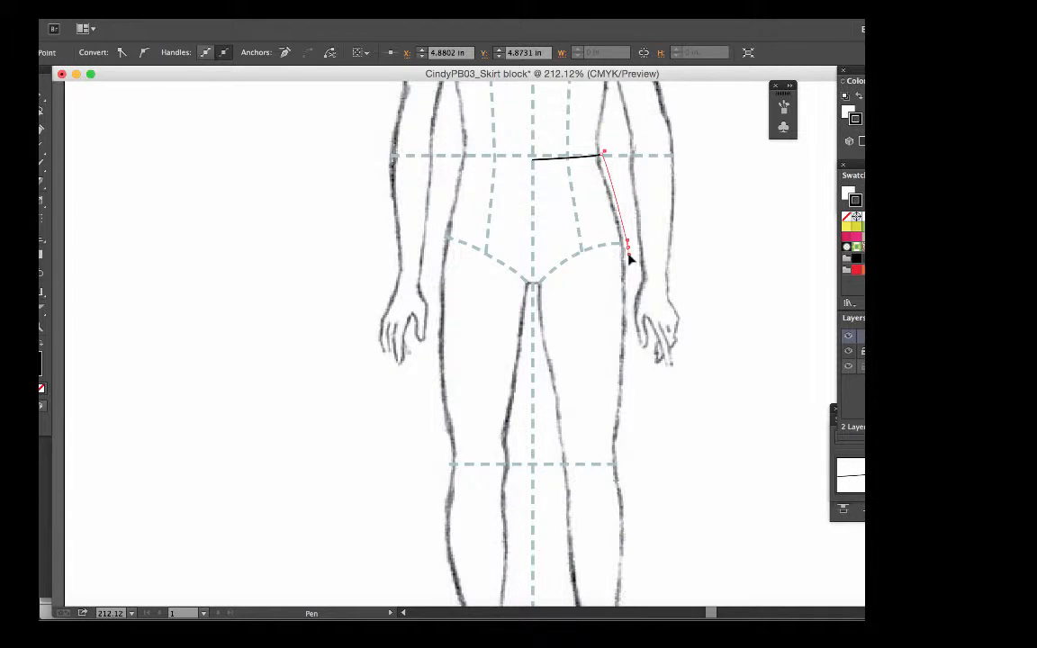
{"action": "left_click_drag", "start_coordinate": [630, 257], "coordinate": [622, 468]}
{"action": "left_click_drag", "start_coordinate": [533, 465], "coordinate": [536, 472]}
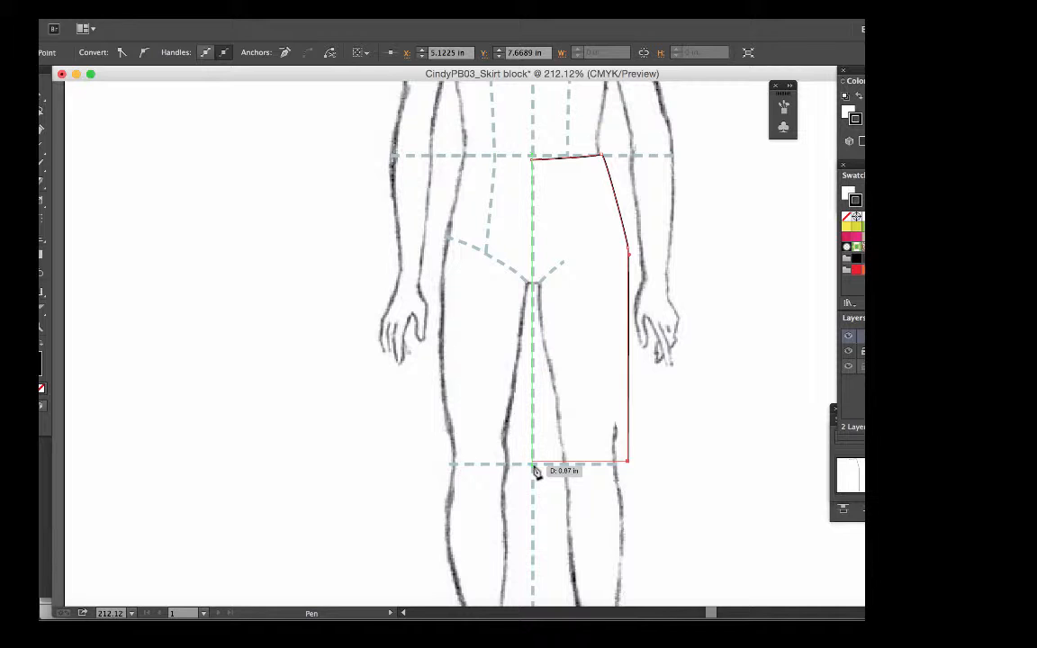
{"action": "left_click_drag", "start_coordinate": [536, 471], "coordinate": [532, 474]}
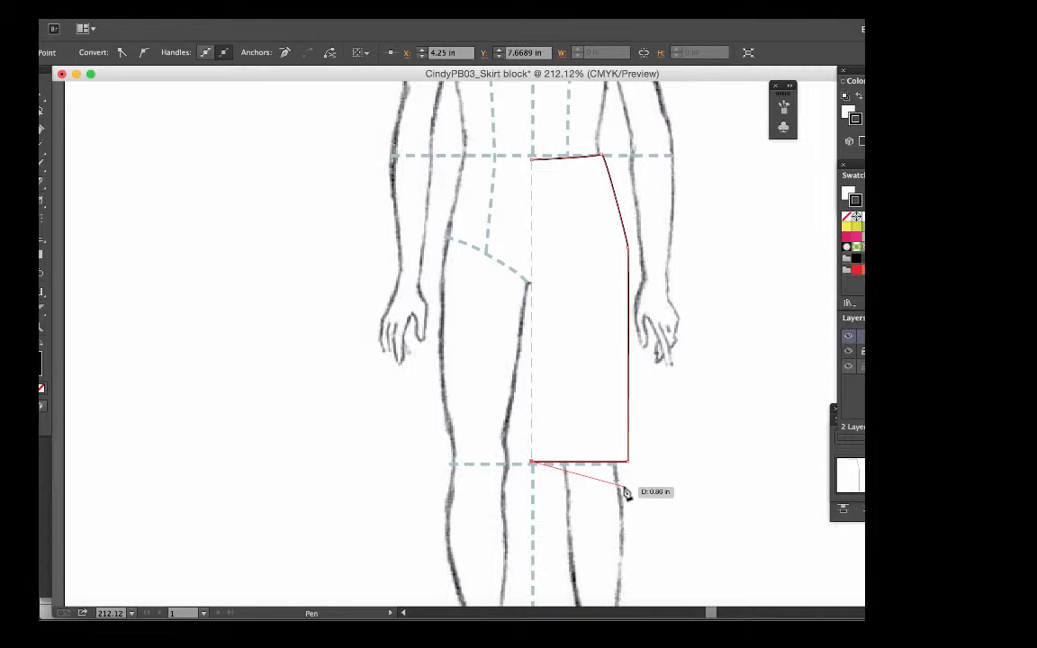
{"action": "key", "text": "v"}
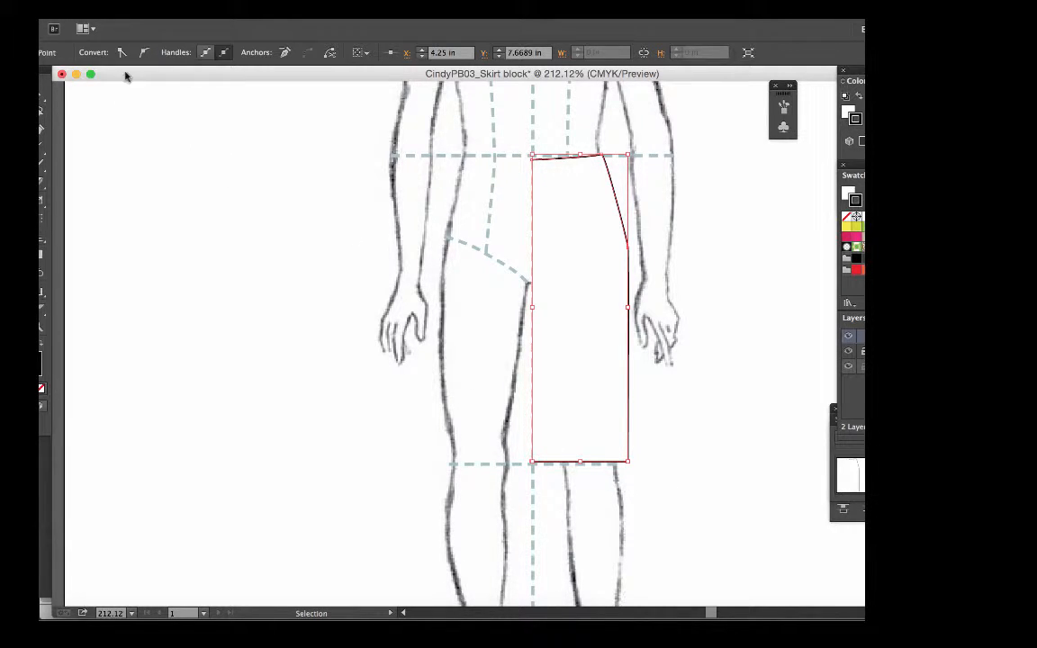
Try to reflect a copy of the half-skirt outline across the vertical axis, then deselect it
{"action": "left_click", "coordinate": [171, 20]}
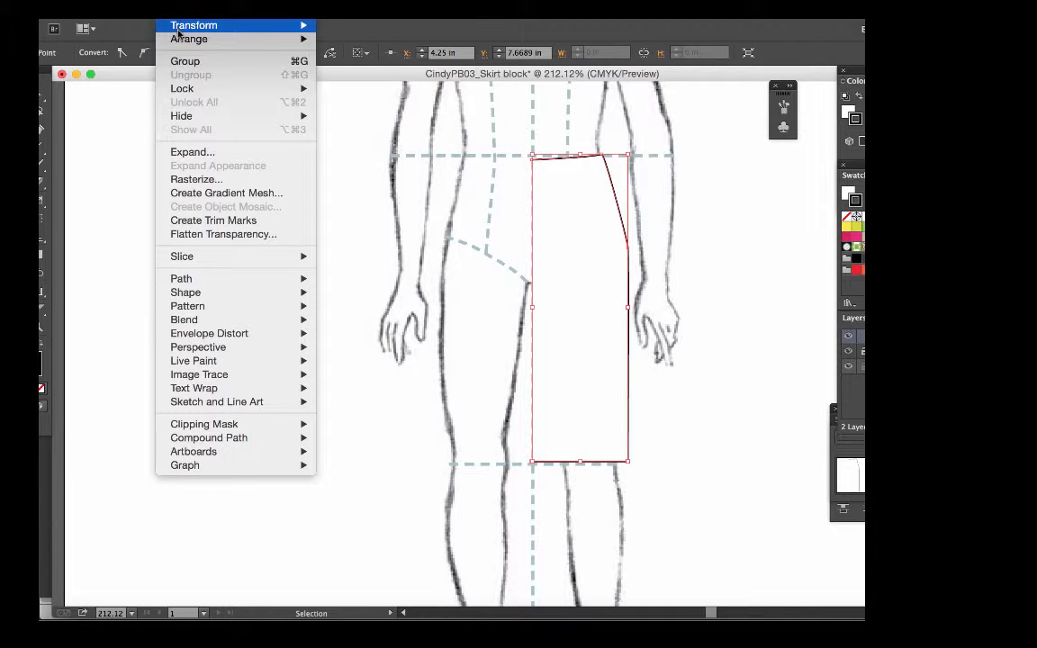
{"action": "mouse_move", "coordinate": [162, 27]}
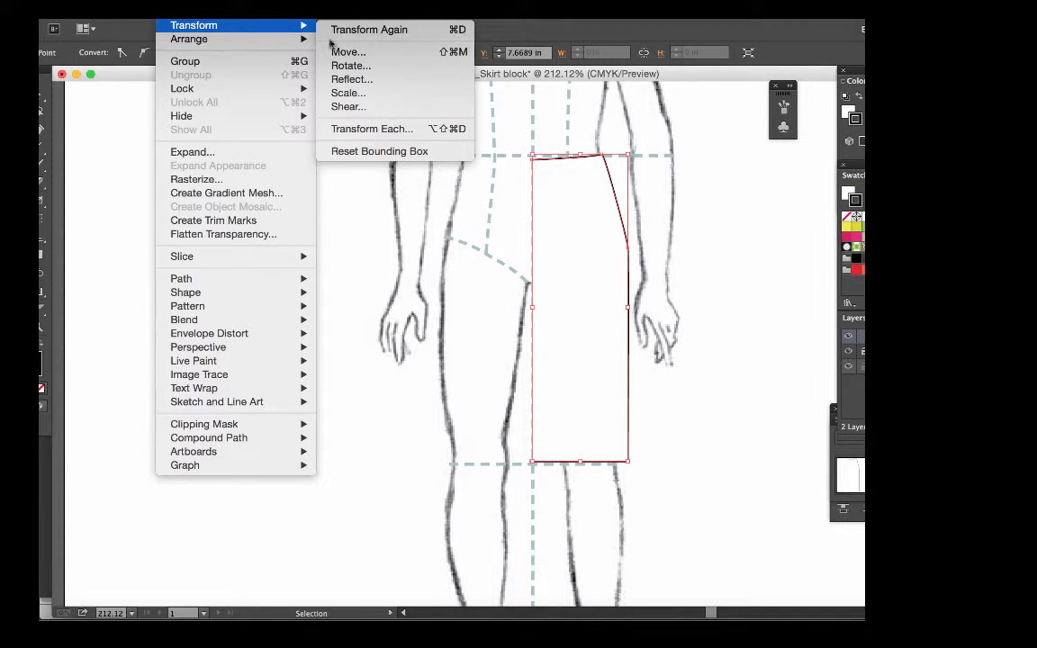
{"action": "left_click", "coordinate": [363, 82]}
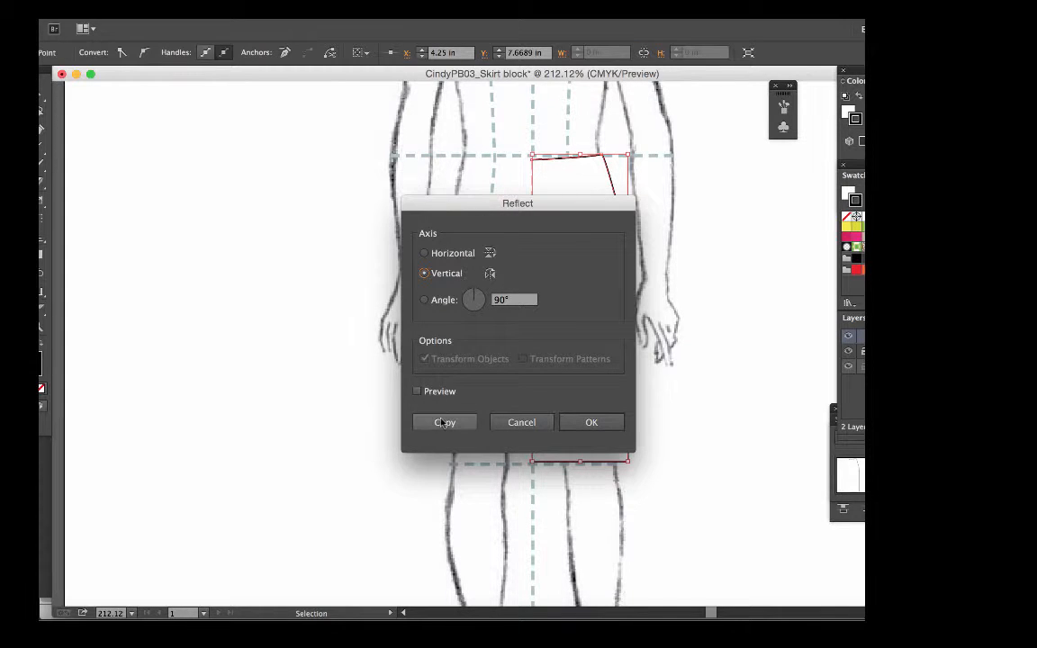
{"action": "left_click", "coordinate": [418, 393]}
{"action": "left_click", "coordinate": [437, 422]}
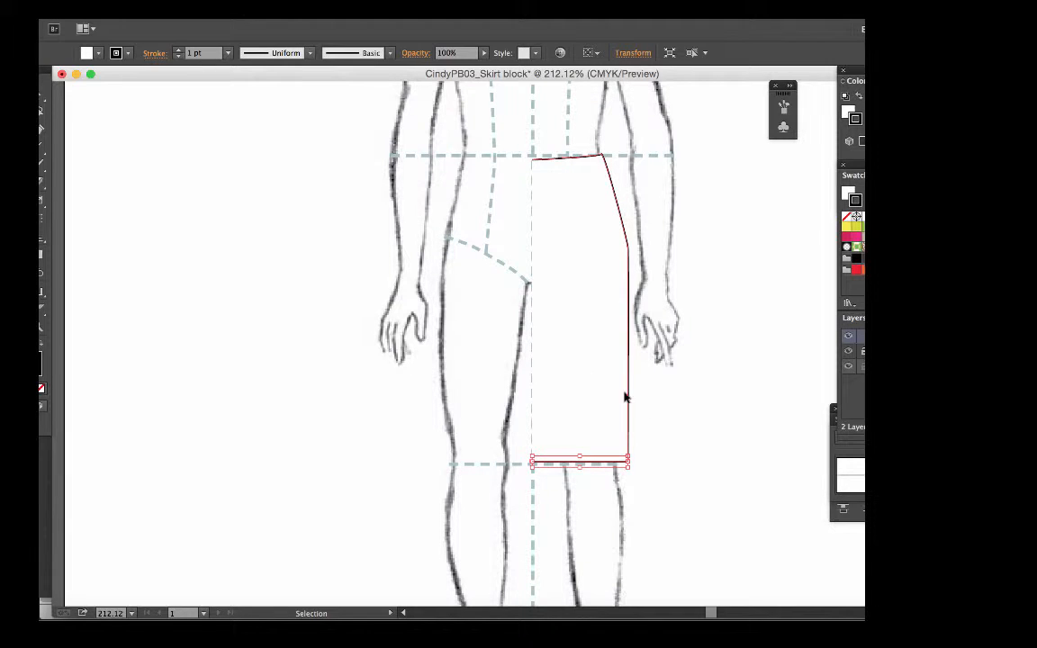
{"action": "left_click", "coordinate": [690, 423]}
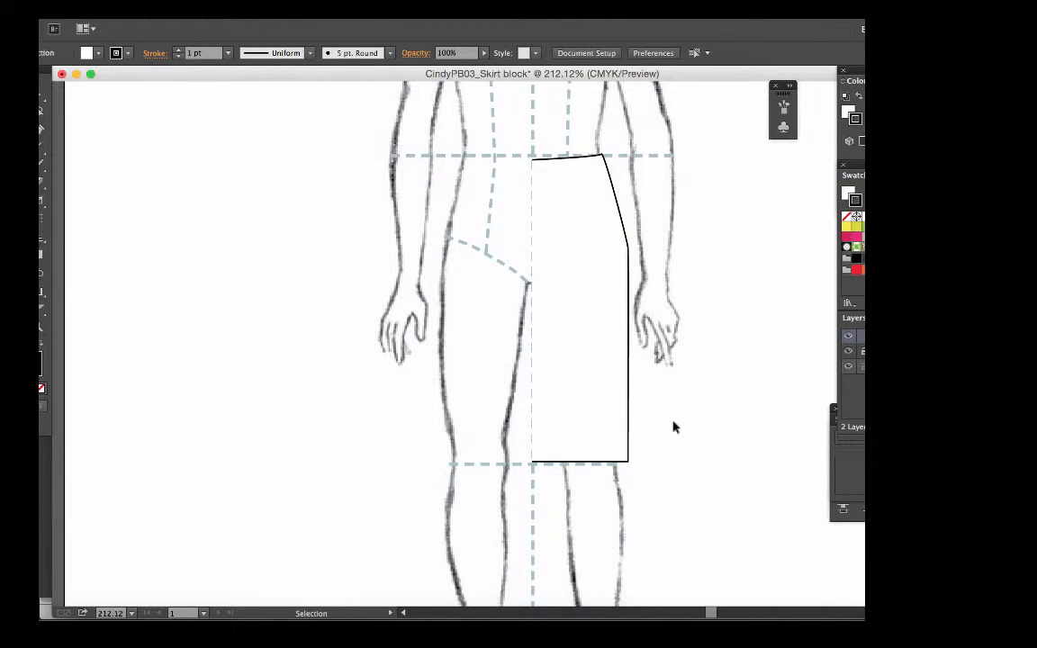
{"action": "key", "text": "super+v"}
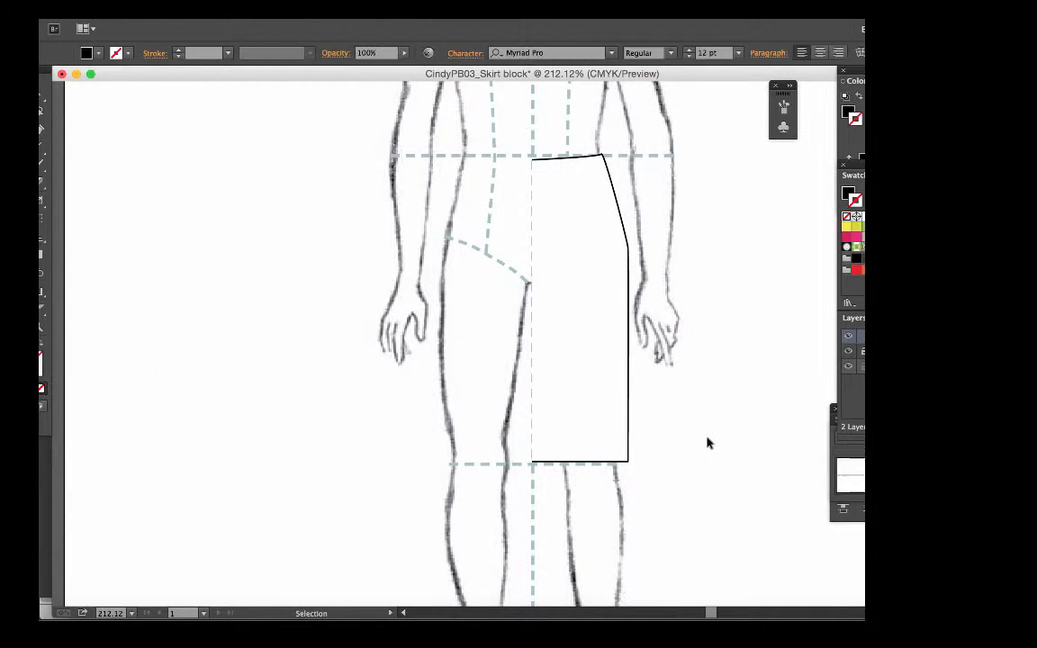
{"action": "left_click", "coordinate": [703, 442]}
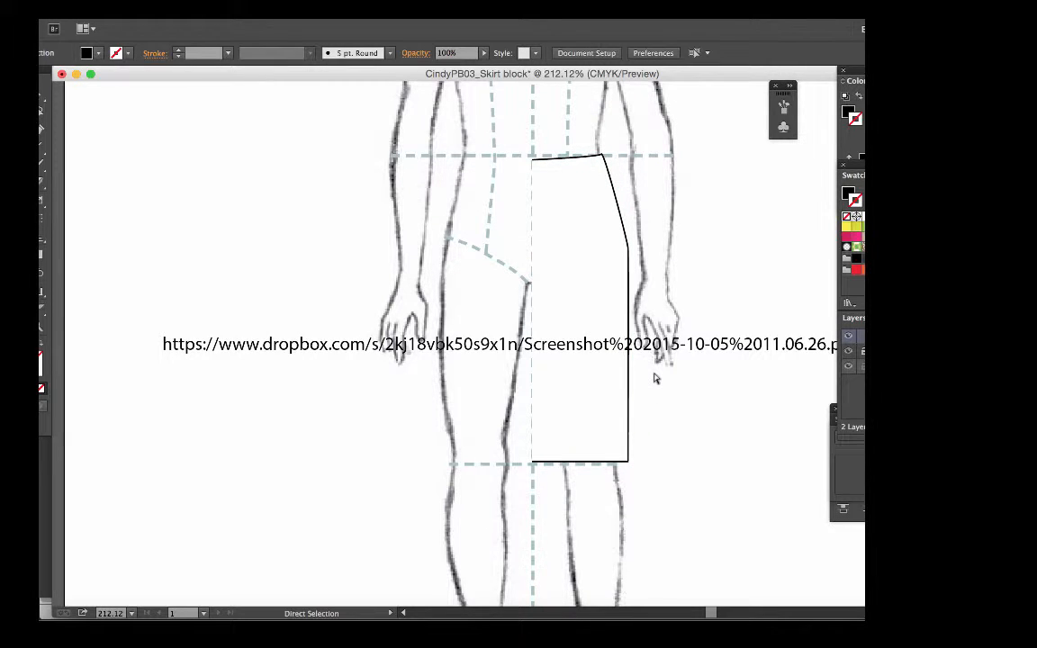
{"action": "key", "text": "super+z"}
Reflect a copy of the half-skirt outline across the vertical axis and move it to meet the original at the croquis's centre line
{"action": "left_click", "coordinate": [629, 437]}
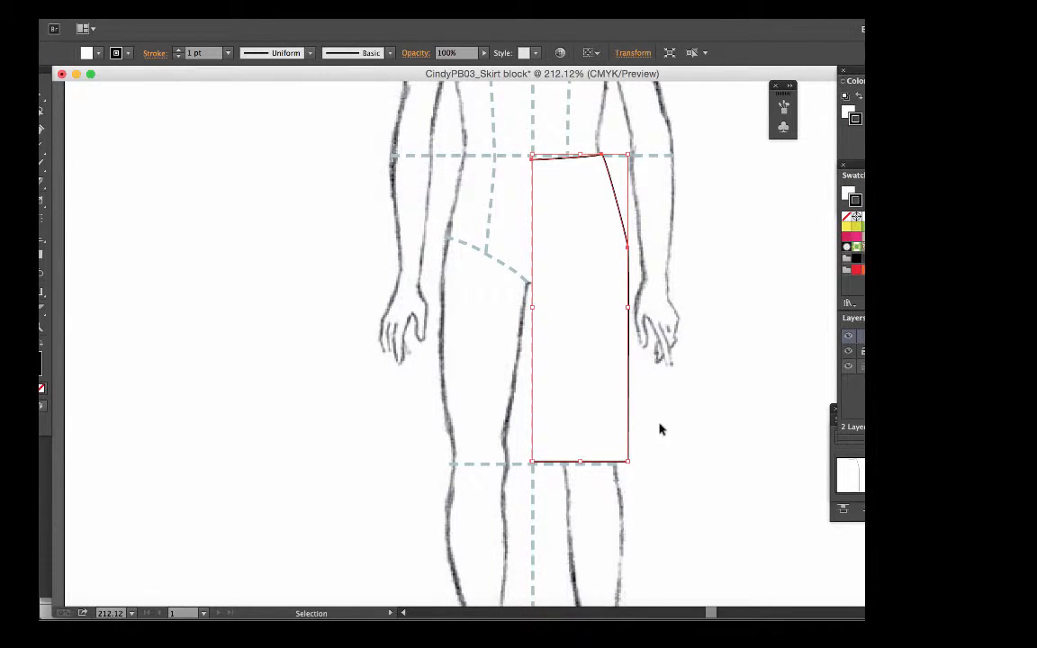
{"action": "left_click", "coordinate": [180, 16]}
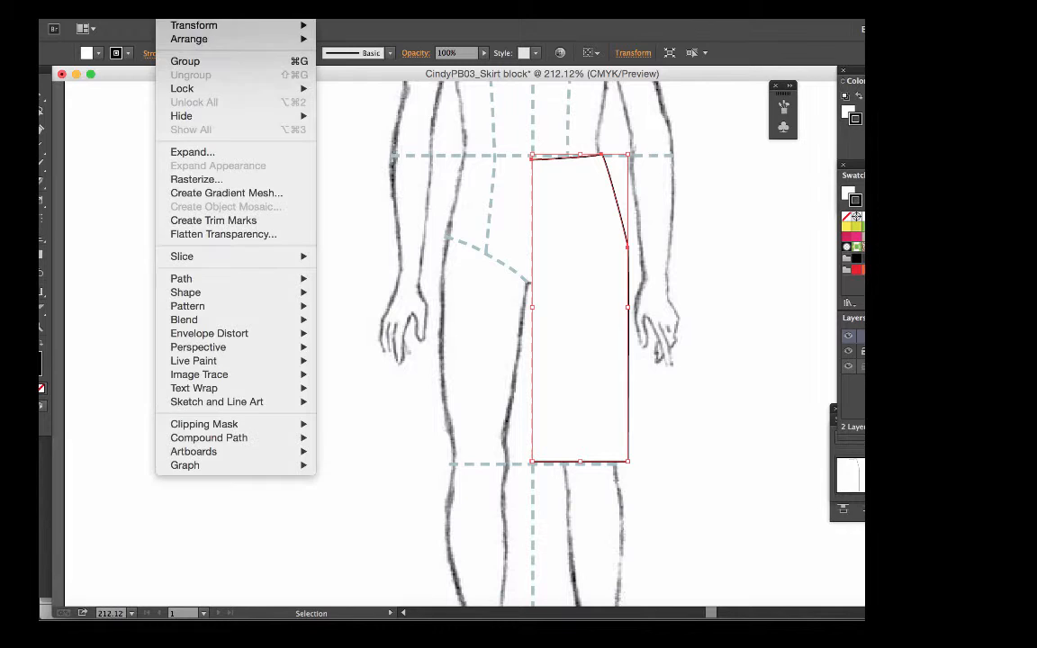
{"action": "mouse_move", "coordinate": [200, 24]}
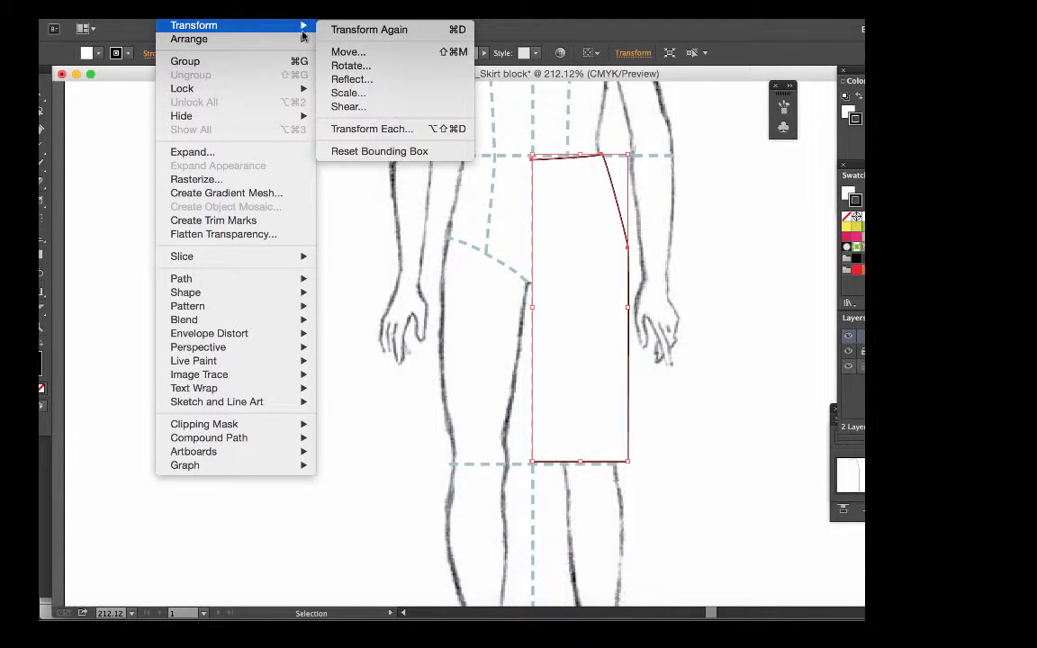
{"action": "left_click", "coordinate": [351, 79]}
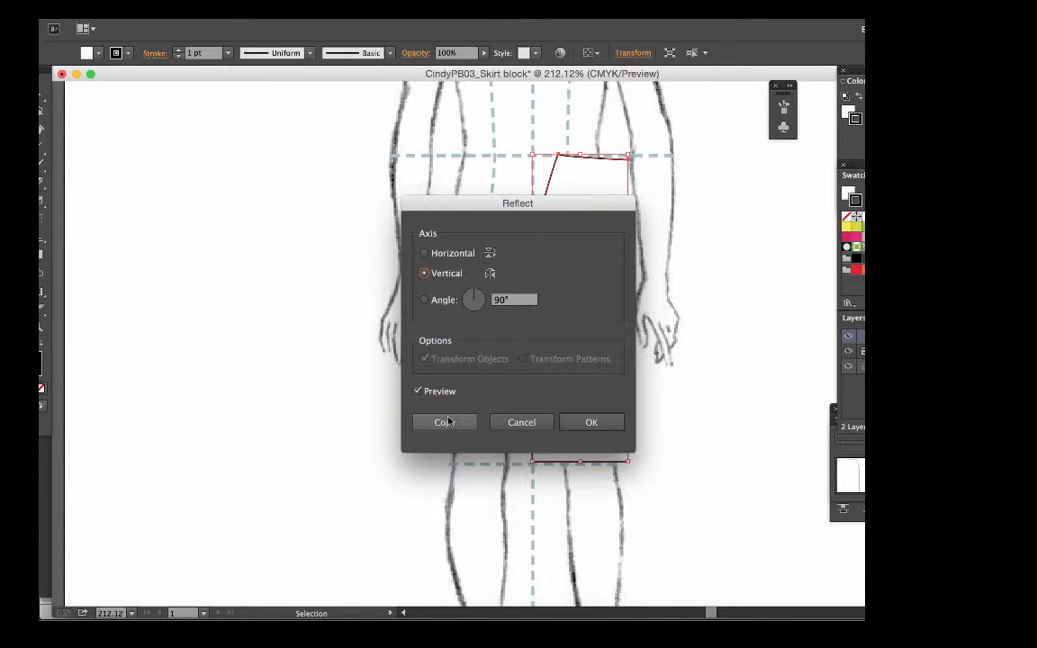
{"action": "left_click", "coordinate": [450, 423]}
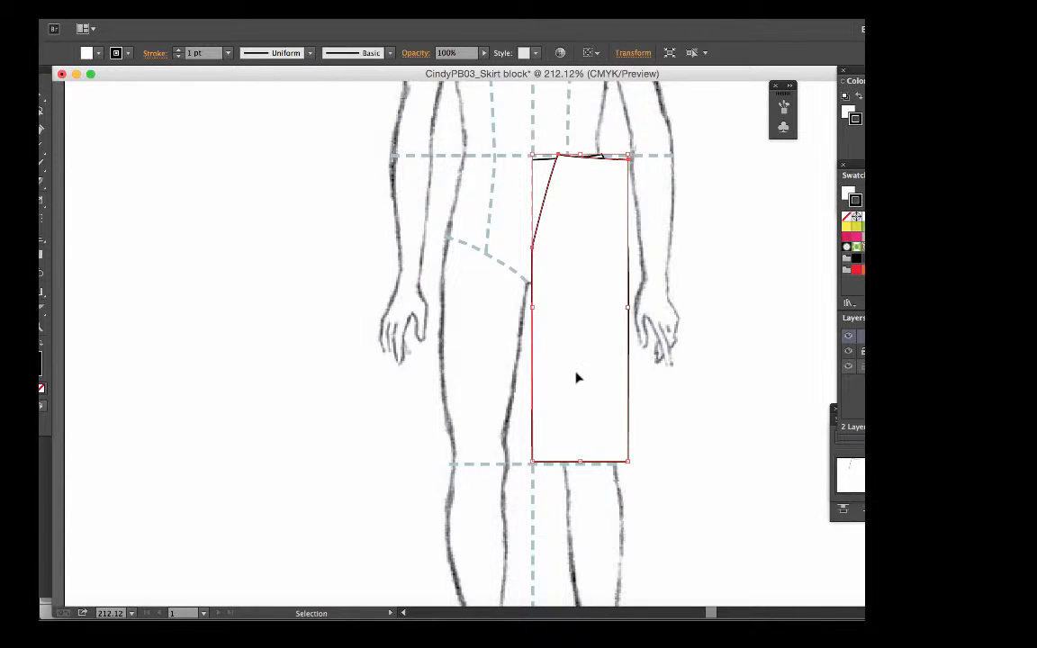
{"action": "left_click_drag", "start_coordinate": [576, 378], "coordinate": [486, 380]}
{"action": "left_click", "coordinate": [680, 414]}
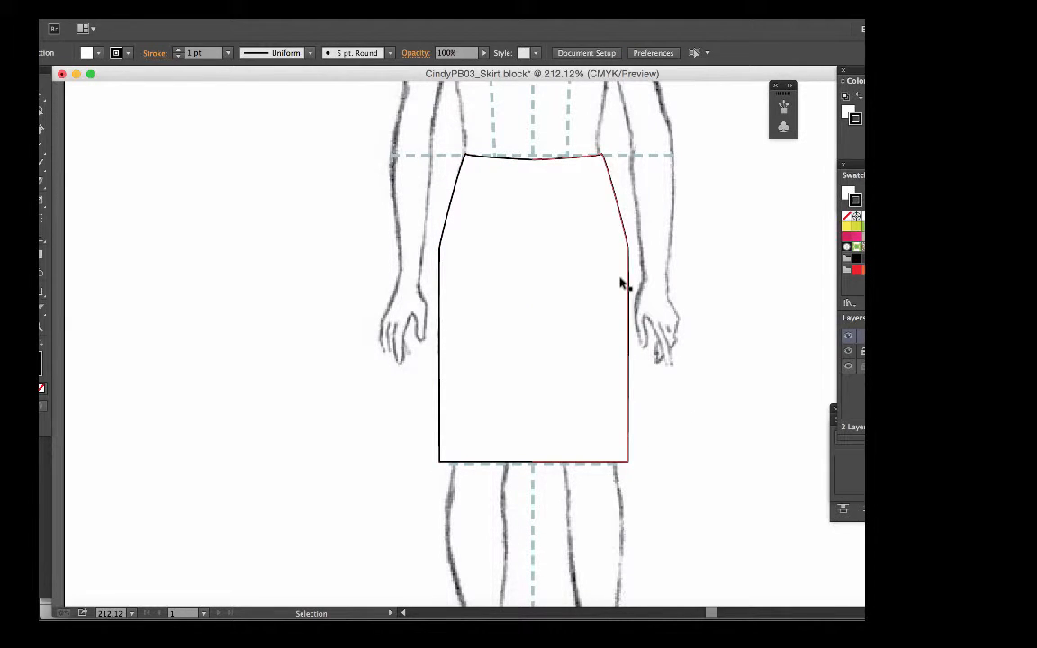
Try to soften the hip corner on one side of the skirt outline with the Smooth tool
{"action": "left_click", "coordinate": [40, 293]}
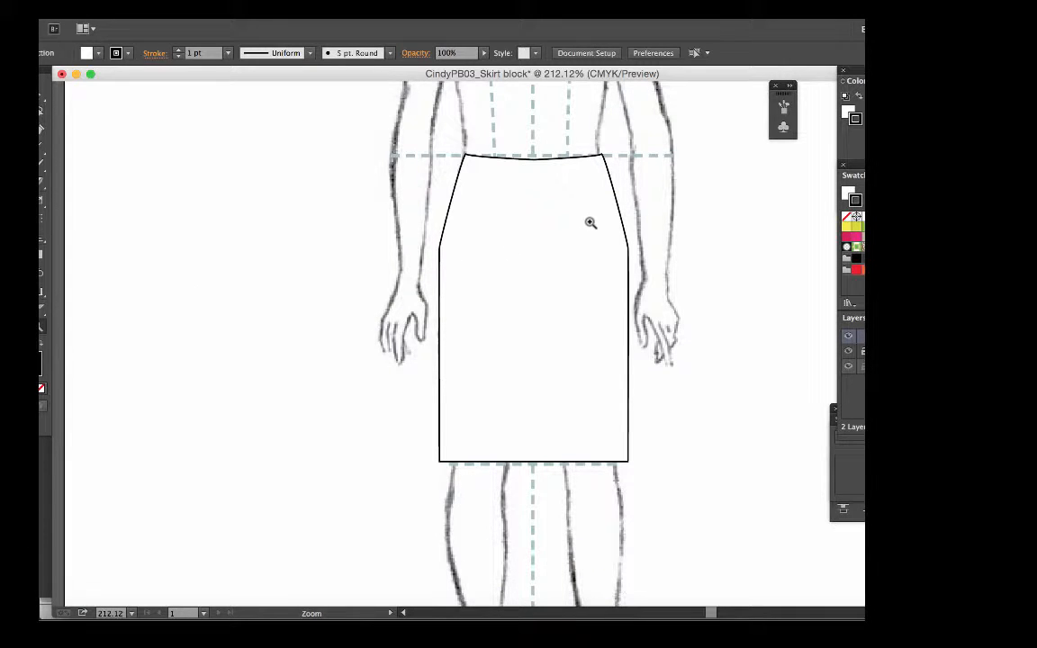
{"action": "left_click_drag", "start_coordinate": [590, 221], "coordinate": [659, 304]}
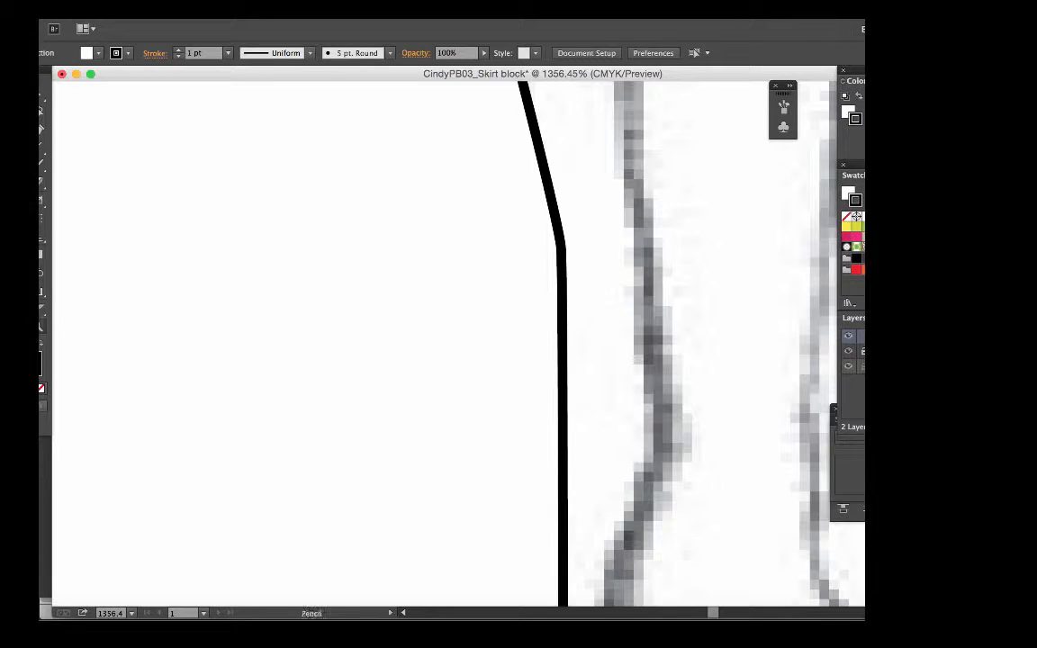
{"action": "left_click", "coordinate": [40, 181]}
{"action": "left_click", "coordinate": [85, 199]}
{"action": "mouse_move", "coordinate": [556, 224]}
{"action": "left_mouse_down"}
{"action": "mouse_move", "coordinate": [559, 273]}
{"action": "mouse_move", "coordinate": [554, 225]}
{"action": "left_mouse_up"}
{"action": "left_click_drag", "start_coordinate": [562, 270], "coordinate": [546, 223]}
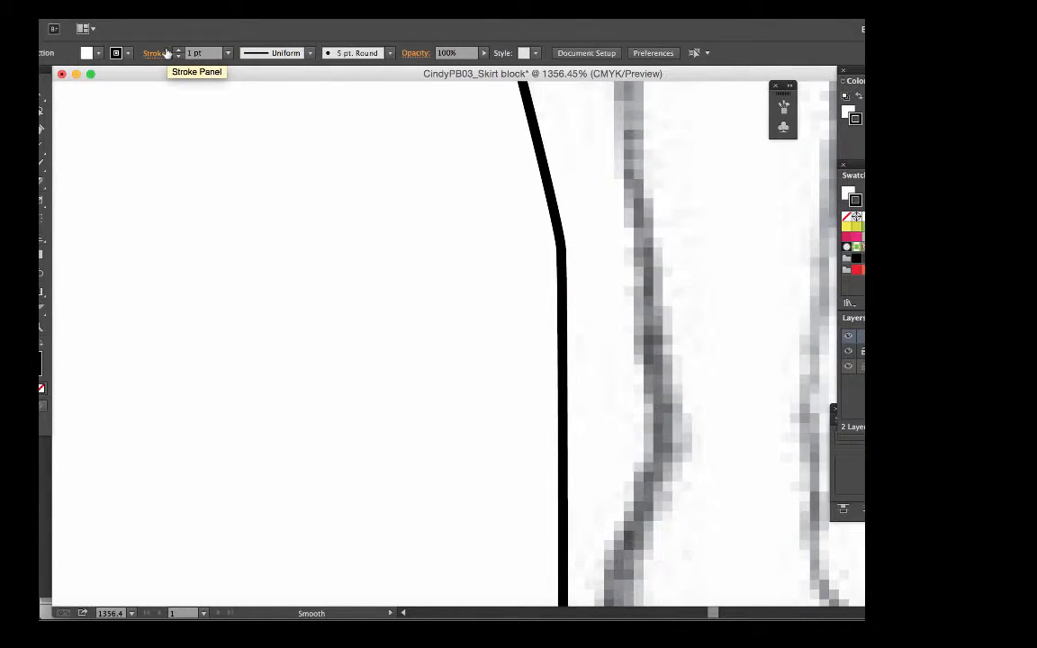
Fit the artboard in the window and save the skirt illustration as an Illustrator CC file in the Pattern files folder under its existing name
{"action": "left_click", "coordinate": [335, 9]}
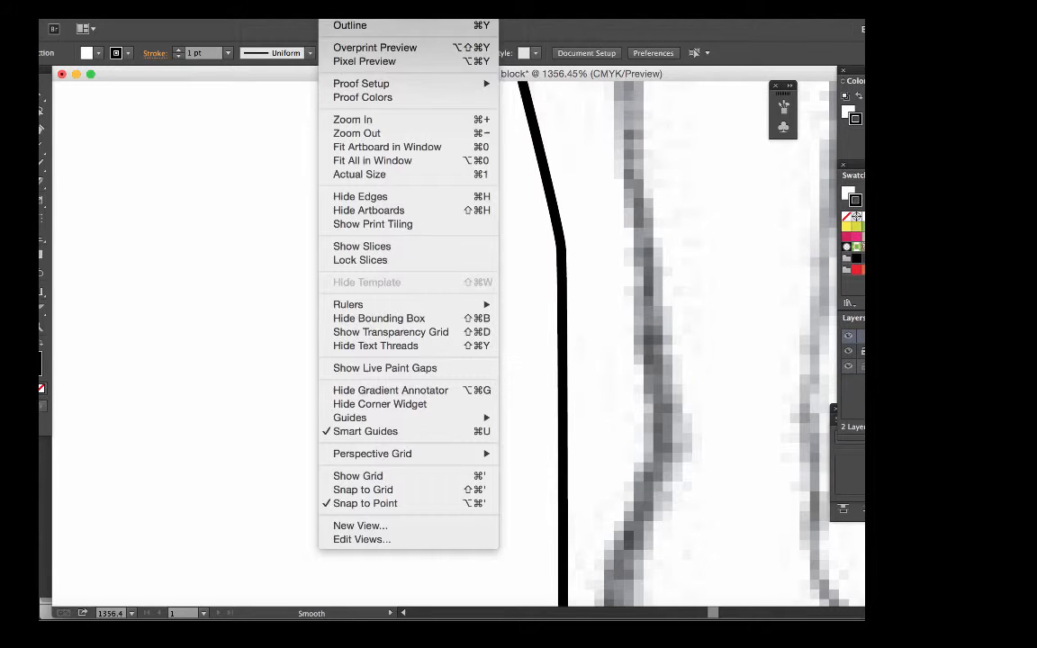
{"action": "left_click", "coordinate": [383, 147]}
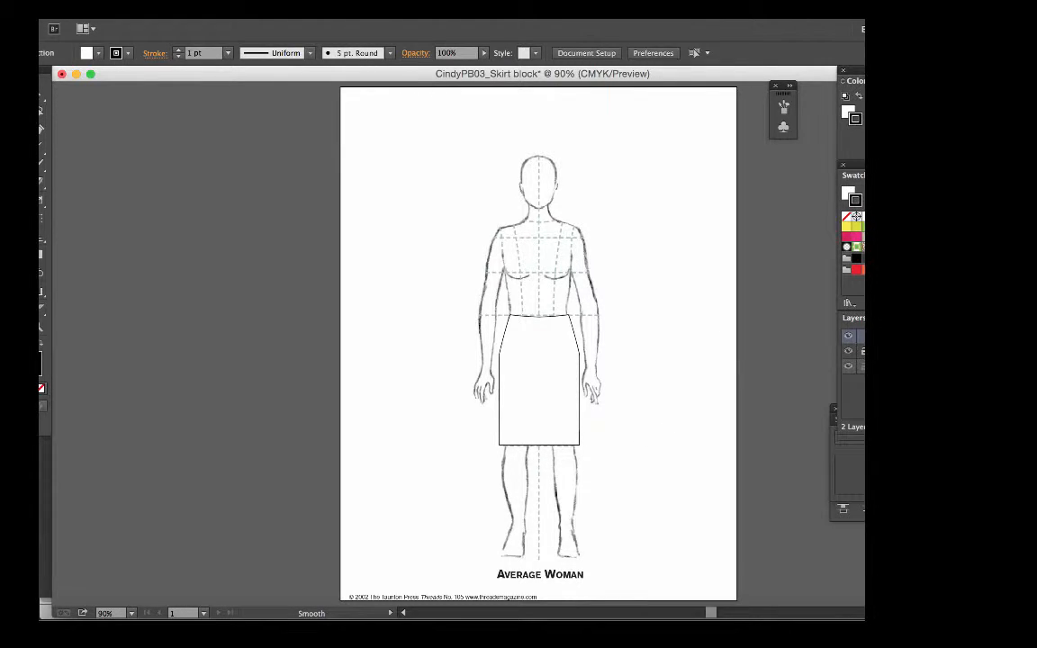
{"action": "left_click", "coordinate": [110, 10]}
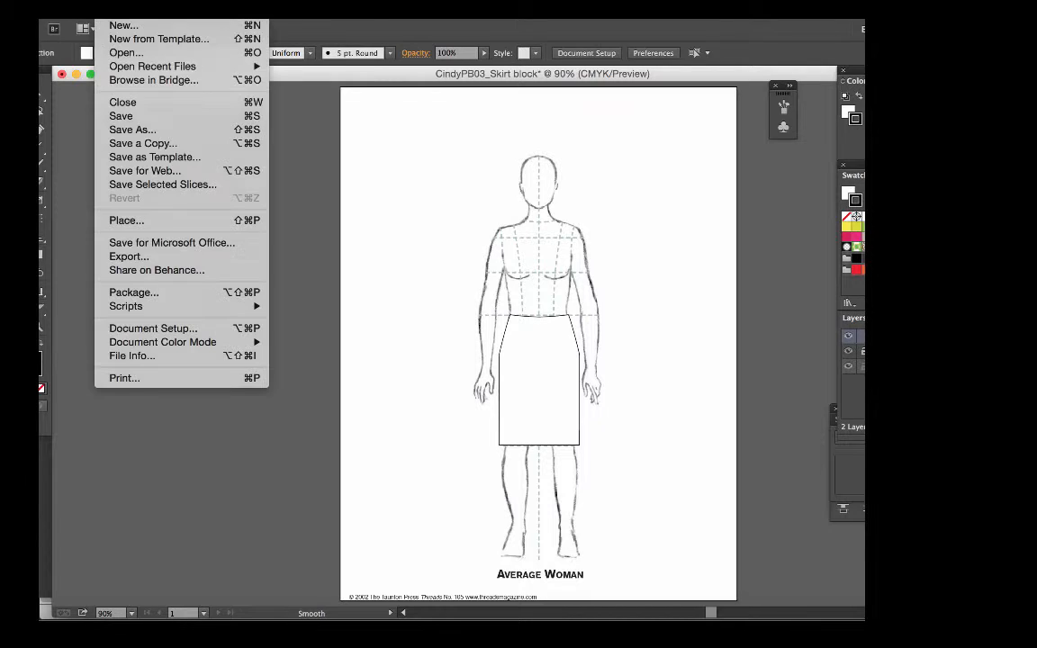
{"action": "left_click", "coordinate": [126, 133]}
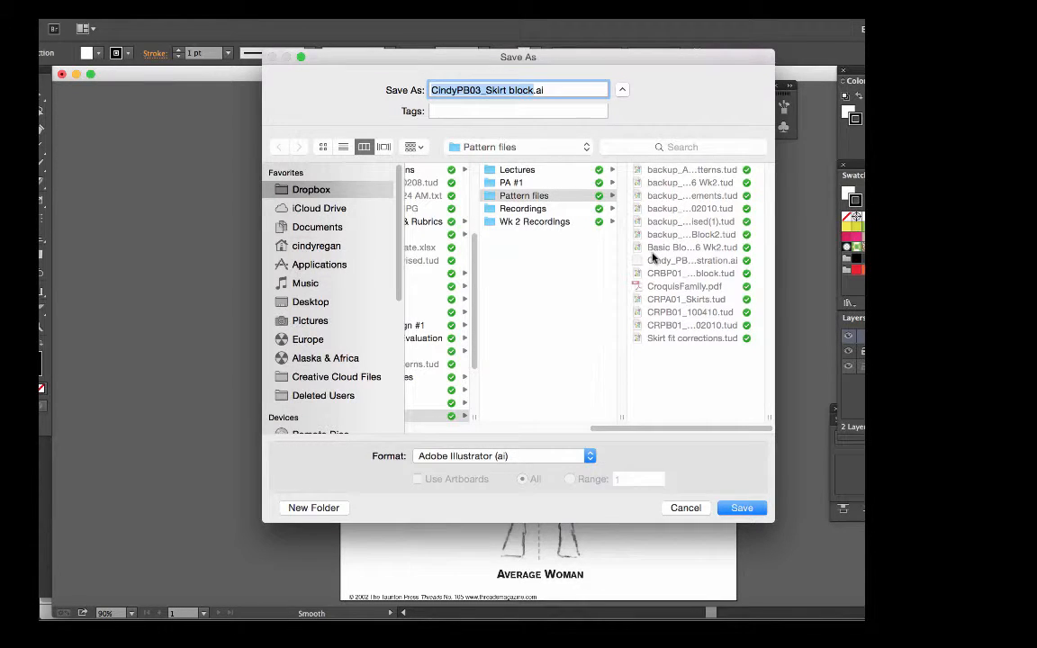
{"action": "left_click", "coordinate": [742, 508]}
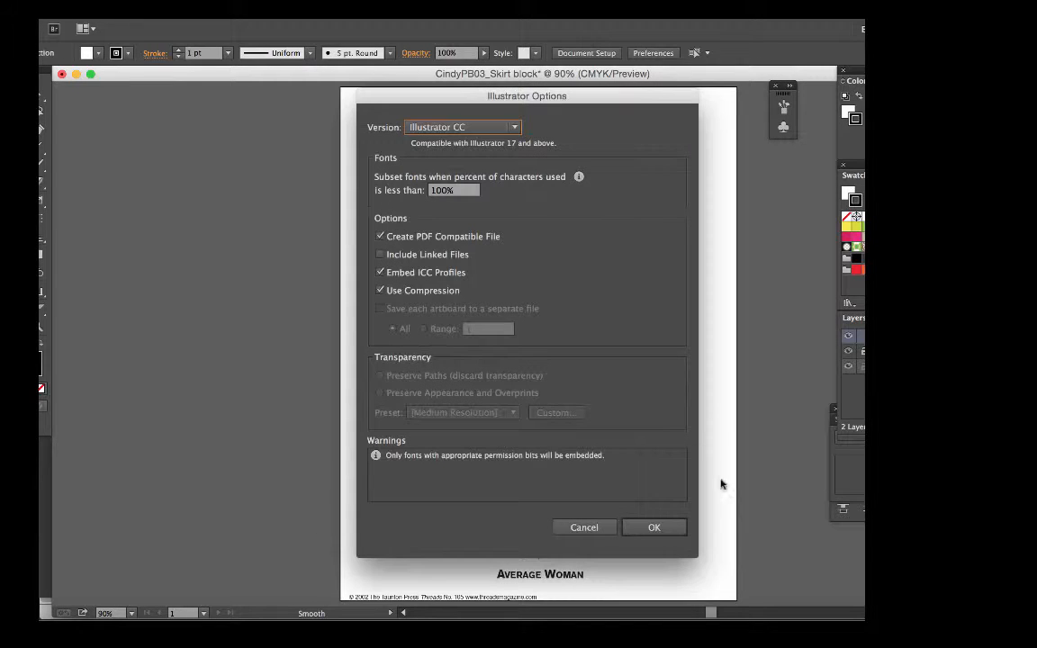
{"action": "left_click", "coordinate": [655, 526]}
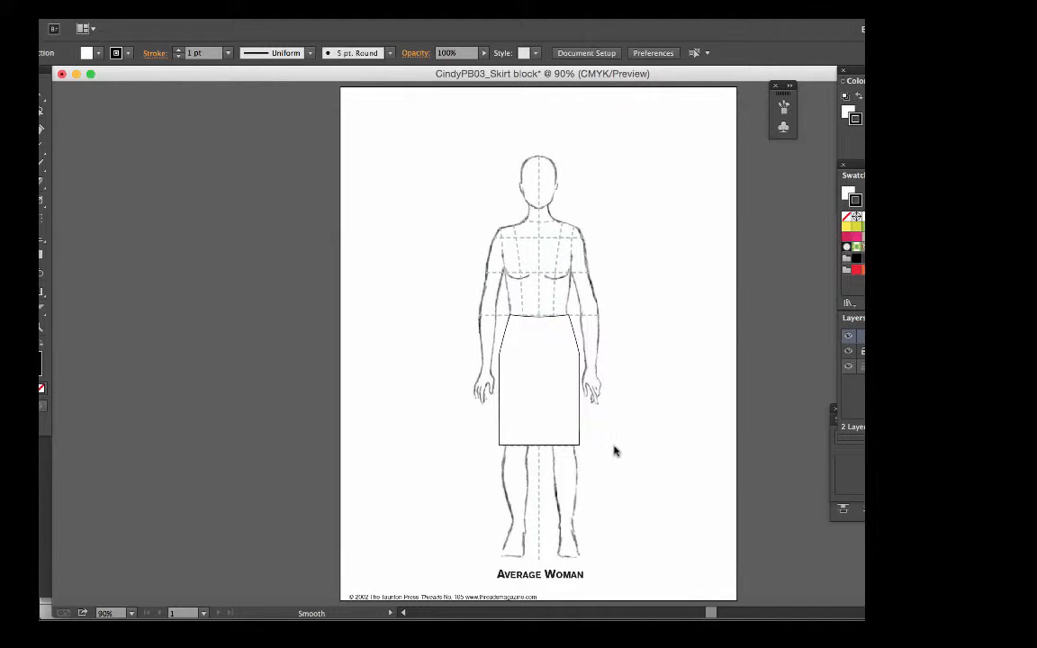
Hide the croquis layer and capture a screenshot of the area around the skirt outline
{"action": "left_click", "coordinate": [848, 352]}
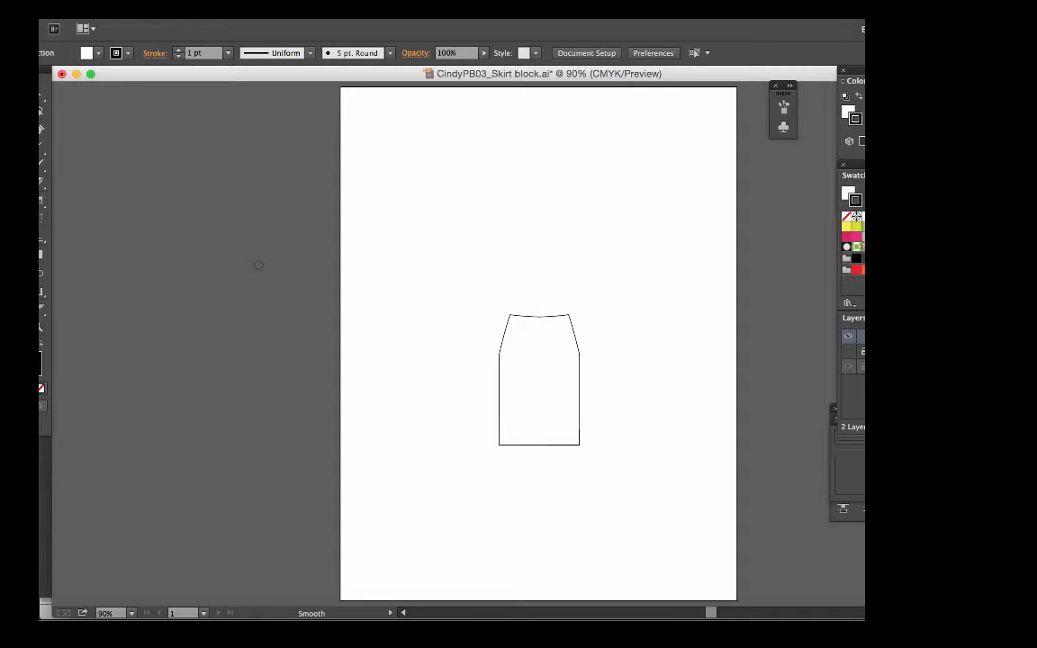
{"action": "key", "text": "v"}
{"action": "key", "text": "super+shift+4"}
{"action": "left_click_drag", "start_coordinate": [468, 292], "coordinate": [603, 467]}
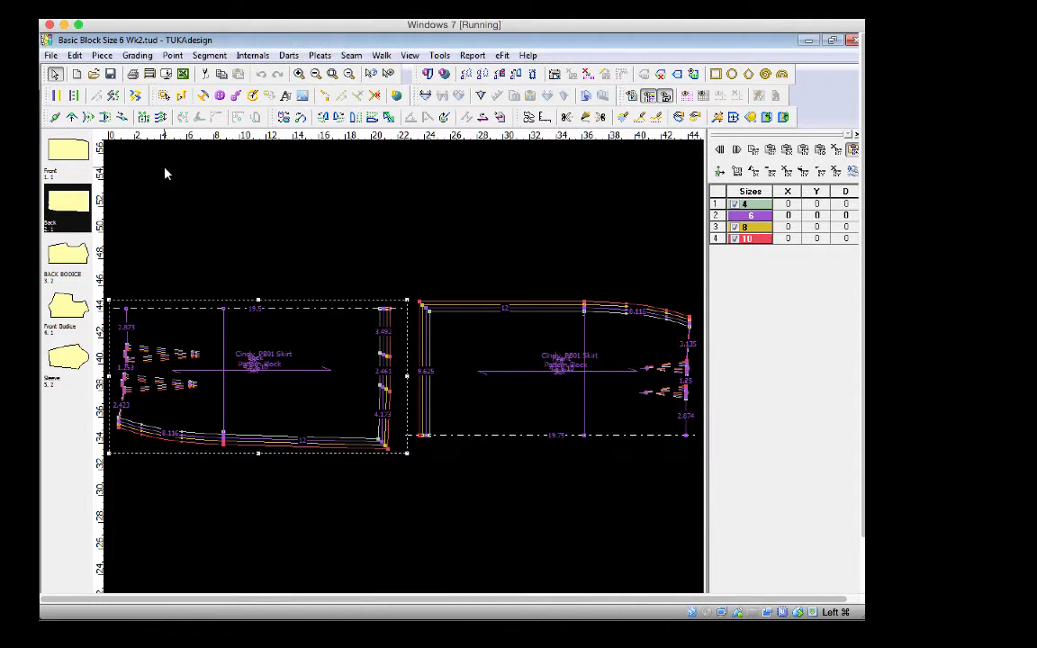
Switch to TUKAdesign and replace the Basic Block Size 6 Wk2 file's preview with the image Screenshot 2015-10-05 11.29.39 from the Screenshots folder
{"action": "left_click", "coordinate": [50, 56]}
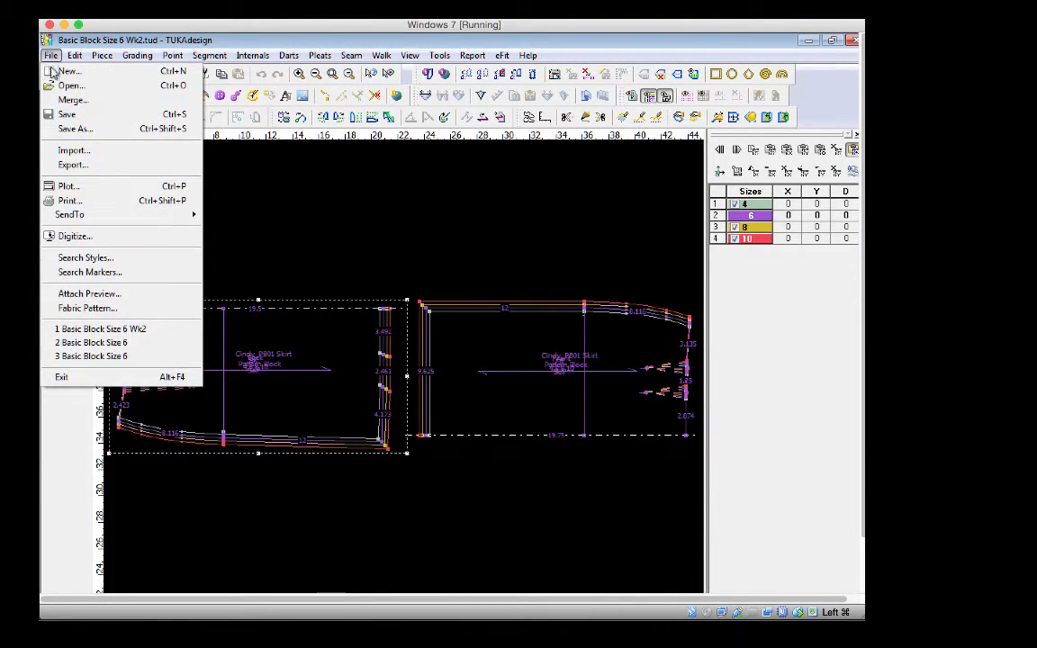
{"action": "left_click", "coordinate": [84, 300]}
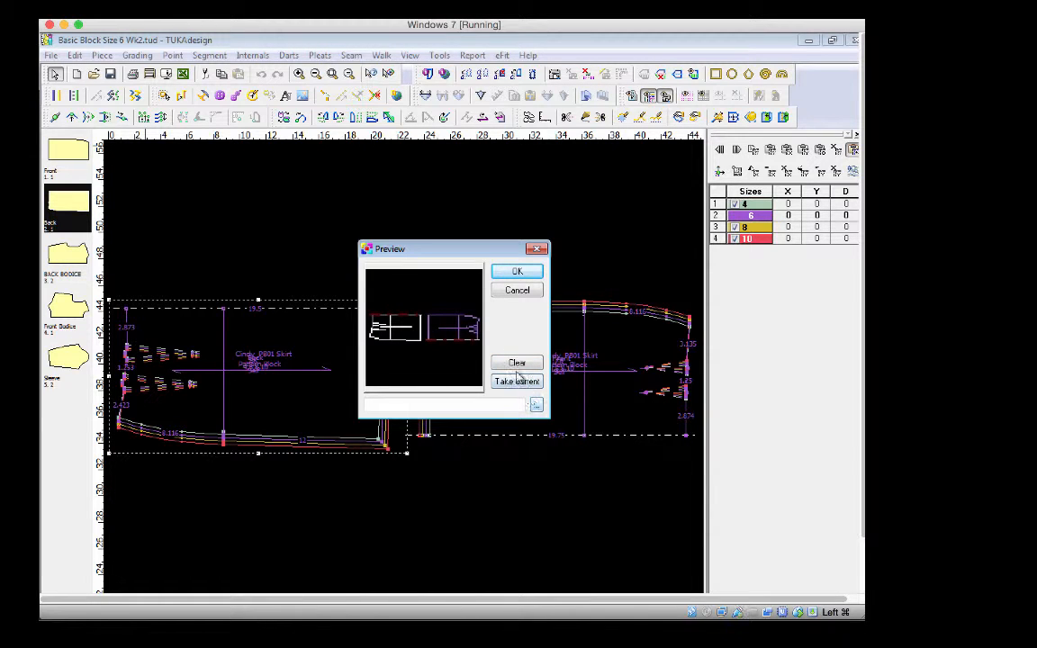
{"action": "left_click", "coordinate": [517, 363]}
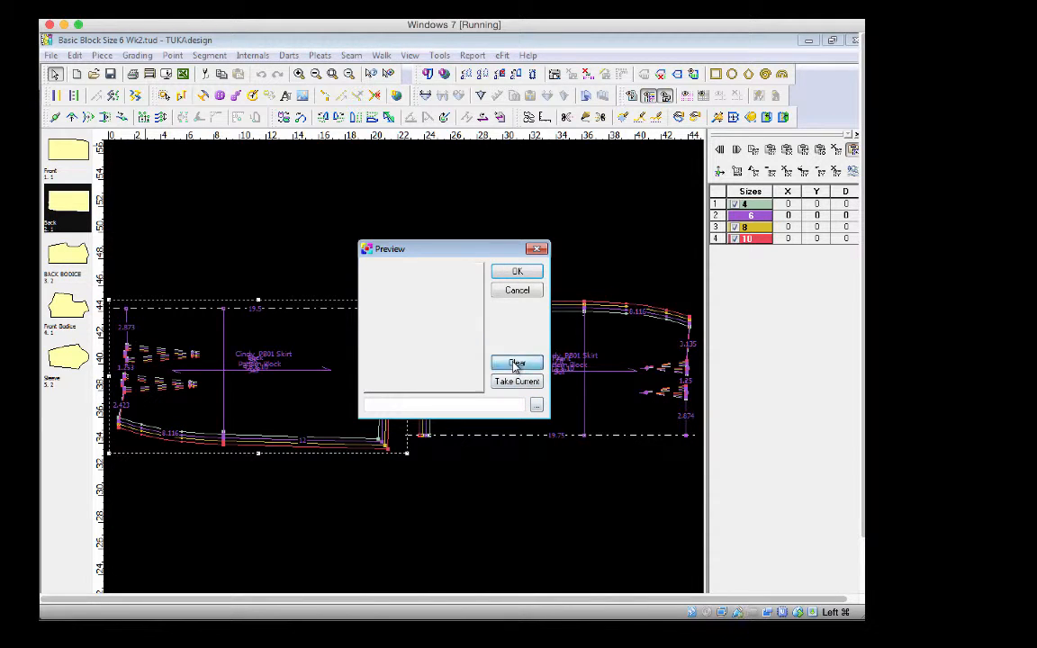
{"action": "left_click", "coordinate": [537, 406]}
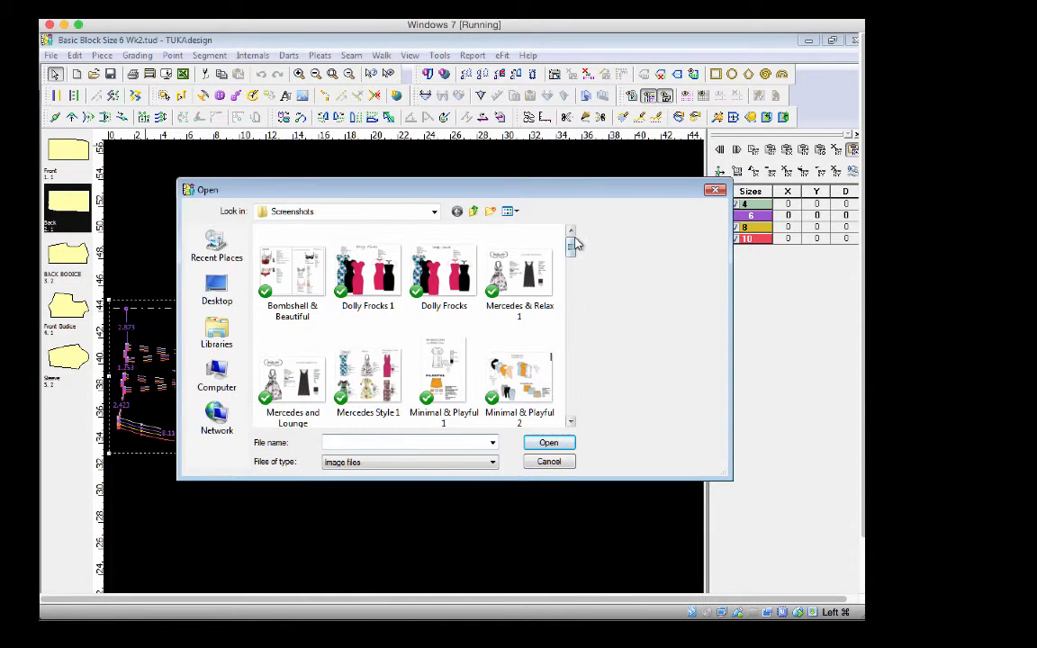
{"action": "left_click_drag", "start_coordinate": [570, 245], "coordinate": [570, 411]}
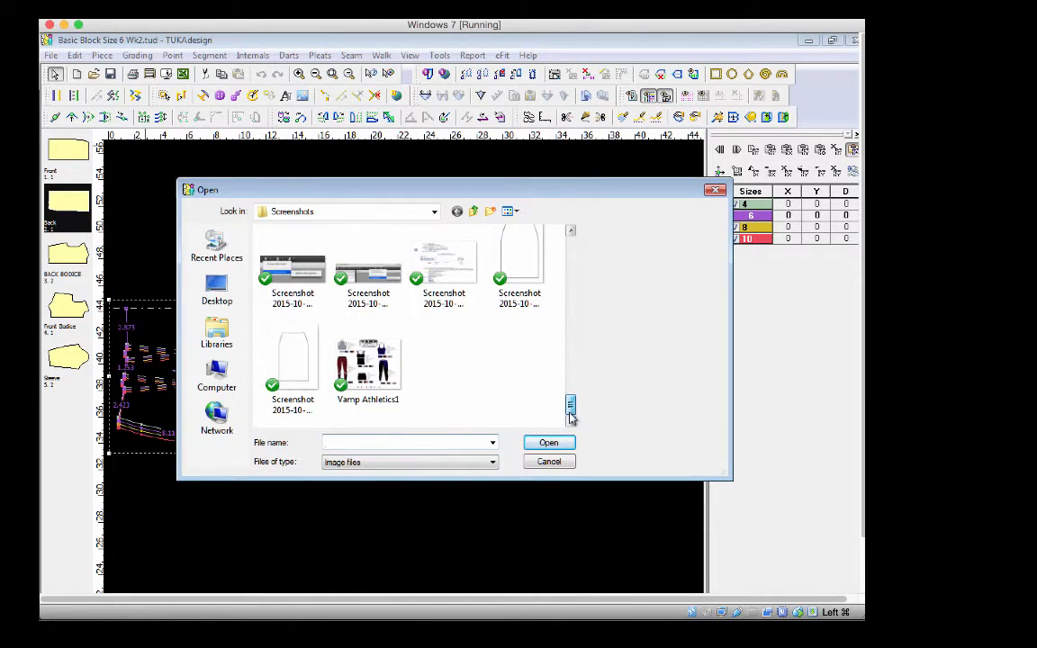
{"action": "left_click", "coordinate": [295, 375]}
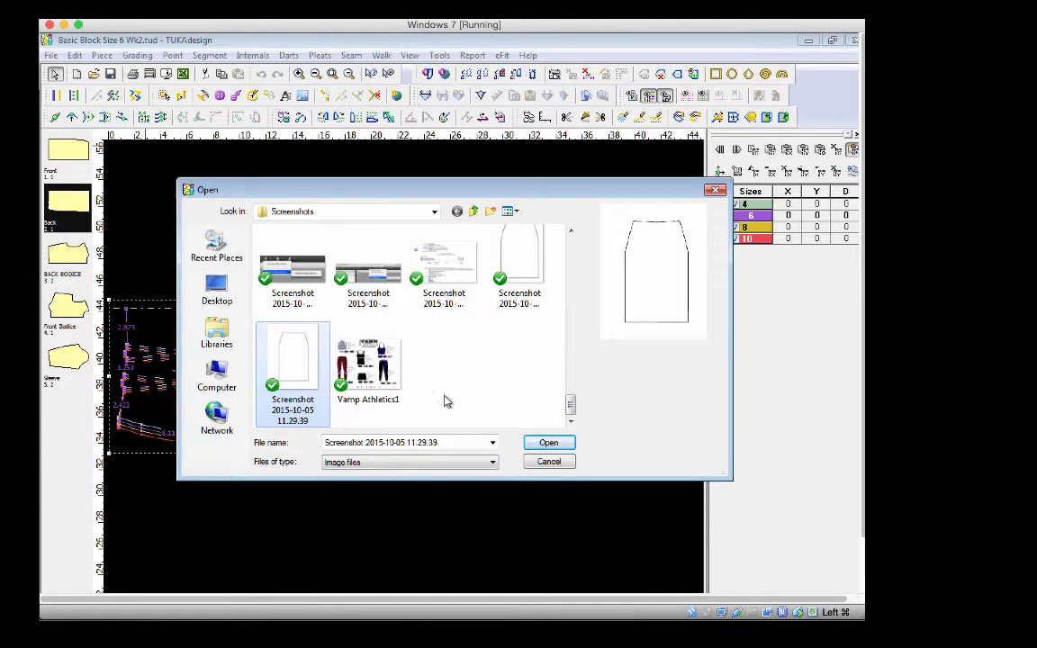
{"action": "left_click", "coordinate": [553, 442]}
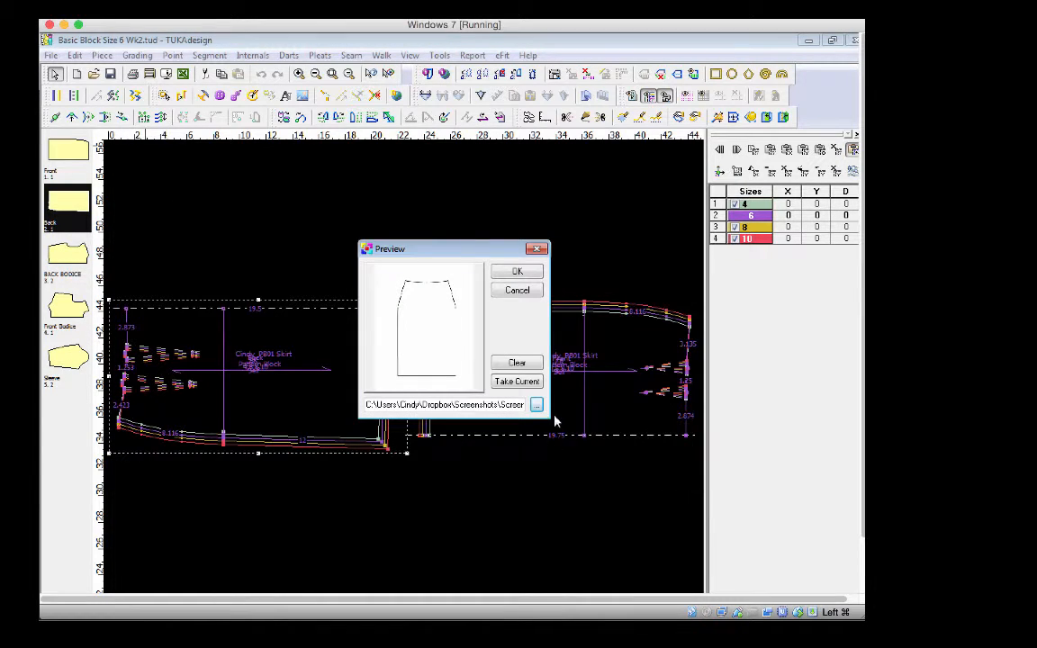
{"action": "left_click", "coordinate": [517, 272]}
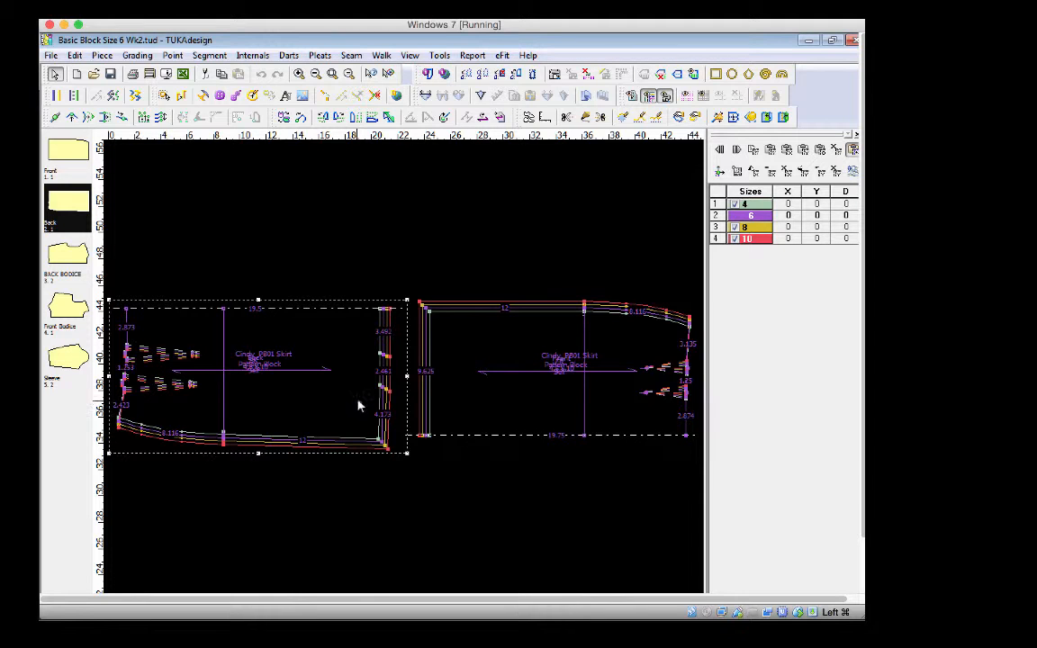
Delete the two intermediate points on the hem of the Back skirt piece
{"action": "left_click", "coordinate": [384, 357]}
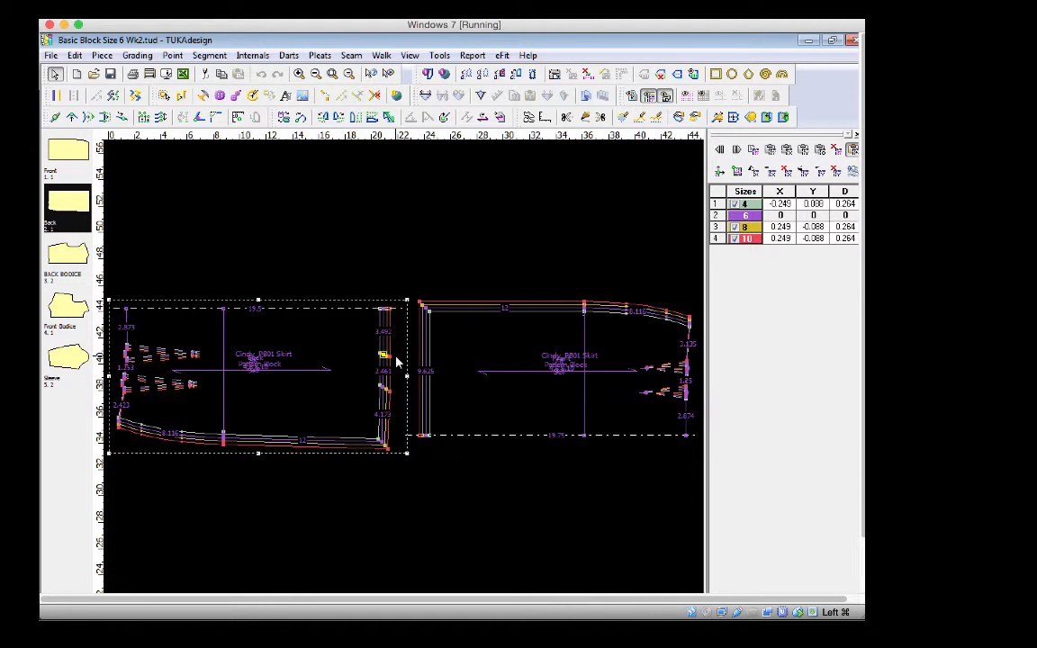
{"action": "key", "text": "Delete"}
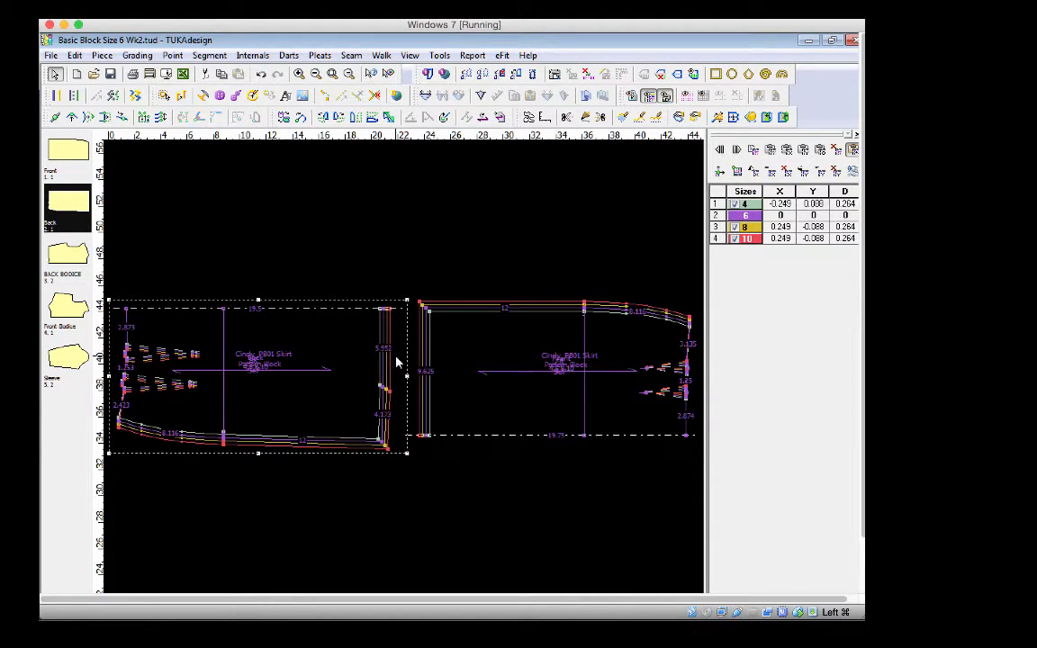
{"action": "left_click", "coordinate": [382, 388]}
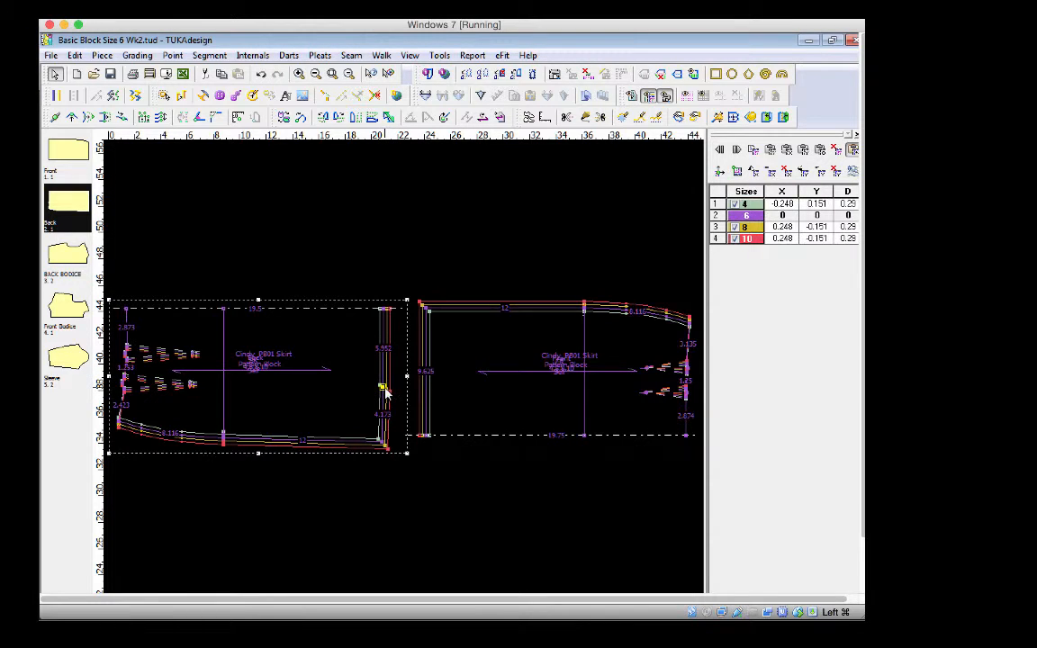
{"action": "key", "text": "Delete"}
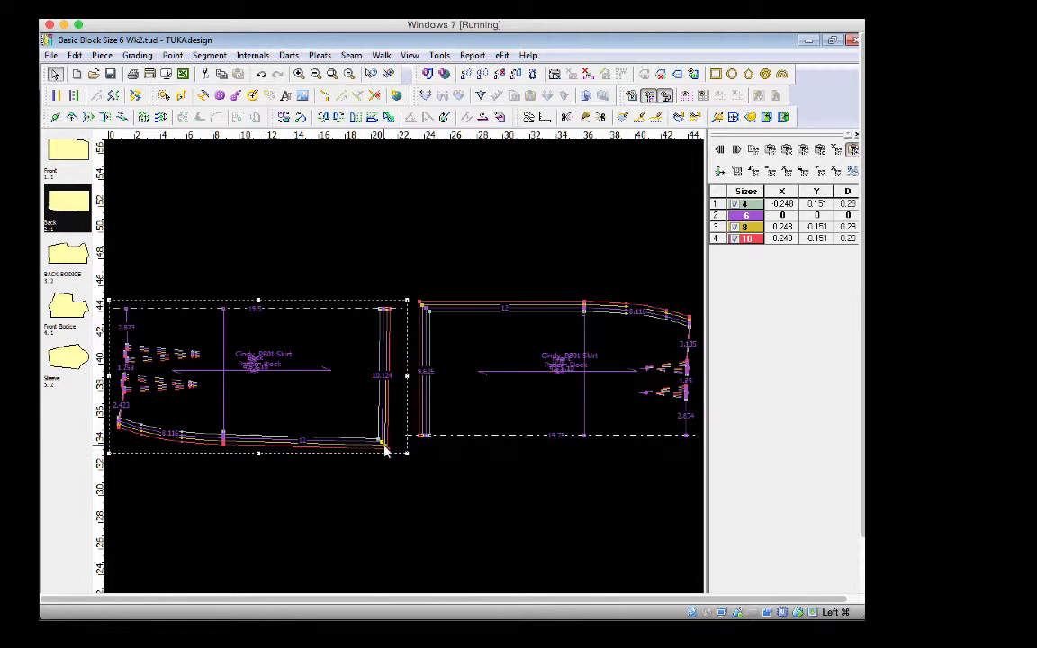
Align the two end points of the Back skirt piece's side seam horizontally, from the last point
{"action": "left_click_drag", "start_coordinate": [382, 442], "coordinate": [225, 443]}
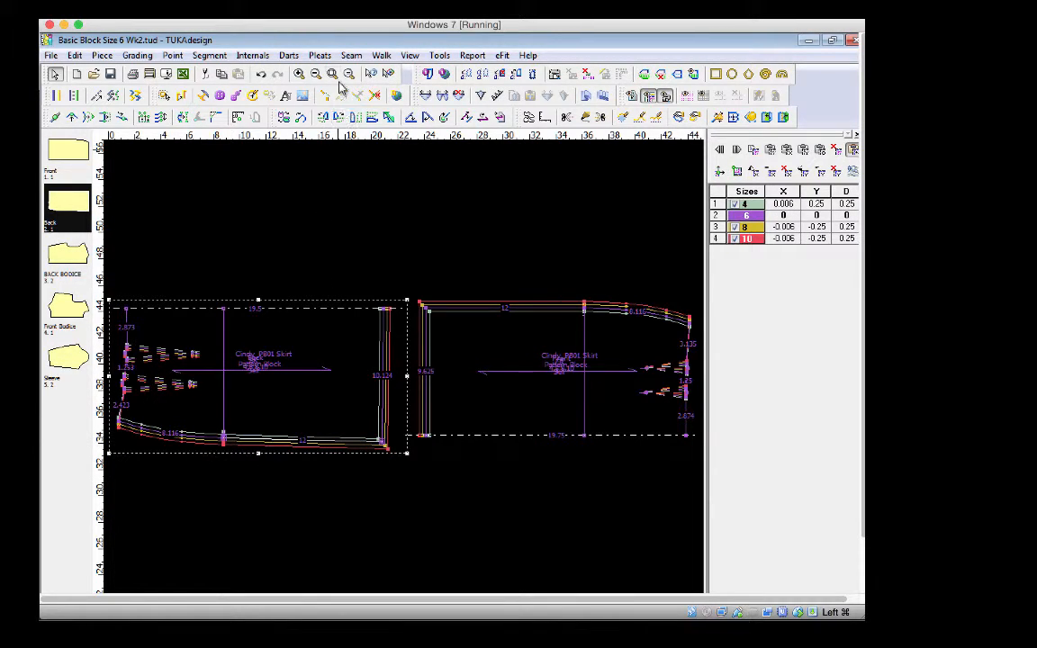
{"action": "left_click", "coordinate": [299, 74]}
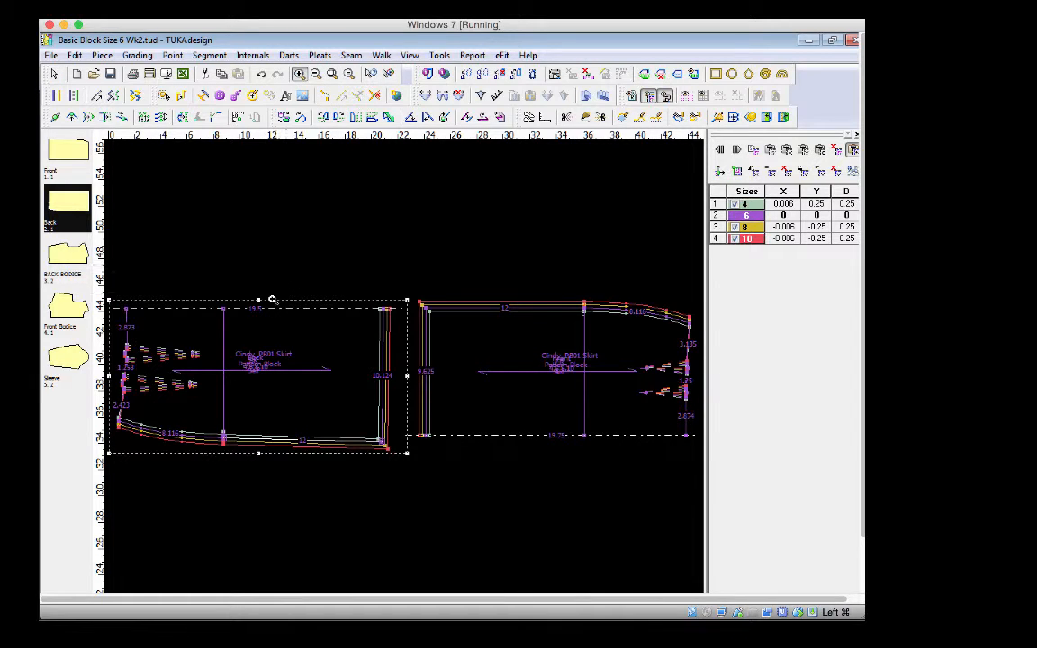
{"action": "left_click_drag", "start_coordinate": [190, 290], "coordinate": [417, 510]}
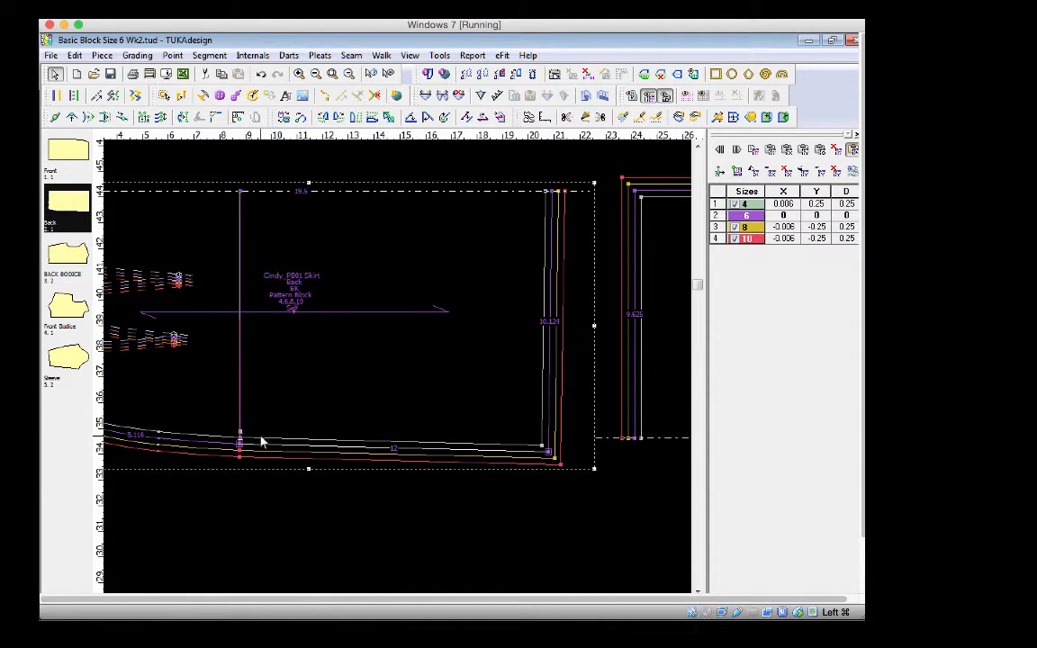
{"action": "left_click", "coordinate": [173, 56]}
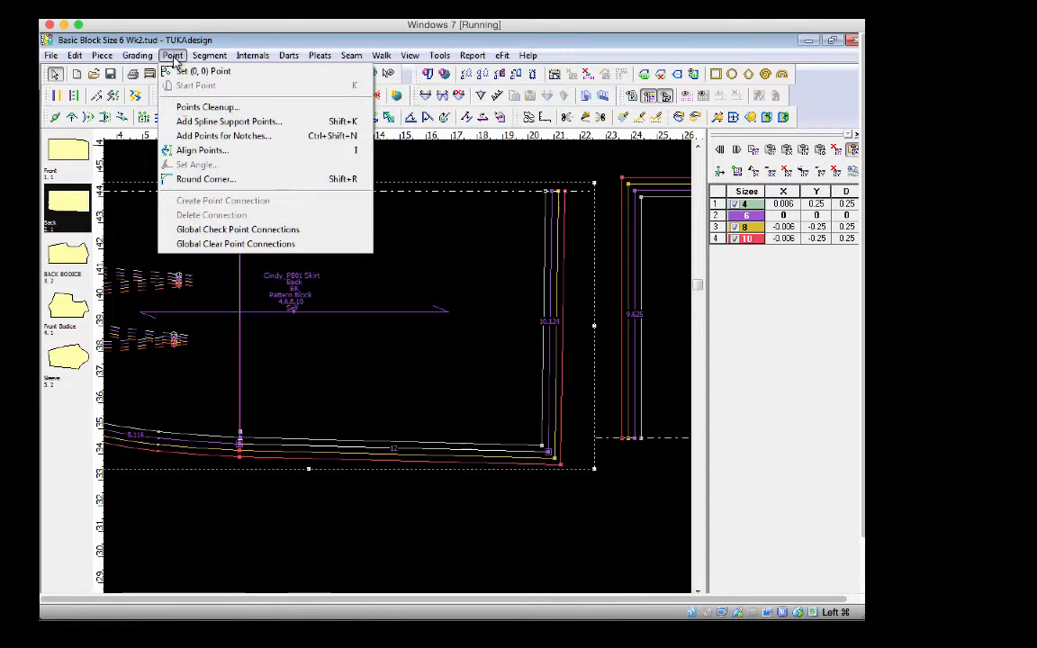
{"action": "left_click", "coordinate": [195, 152]}
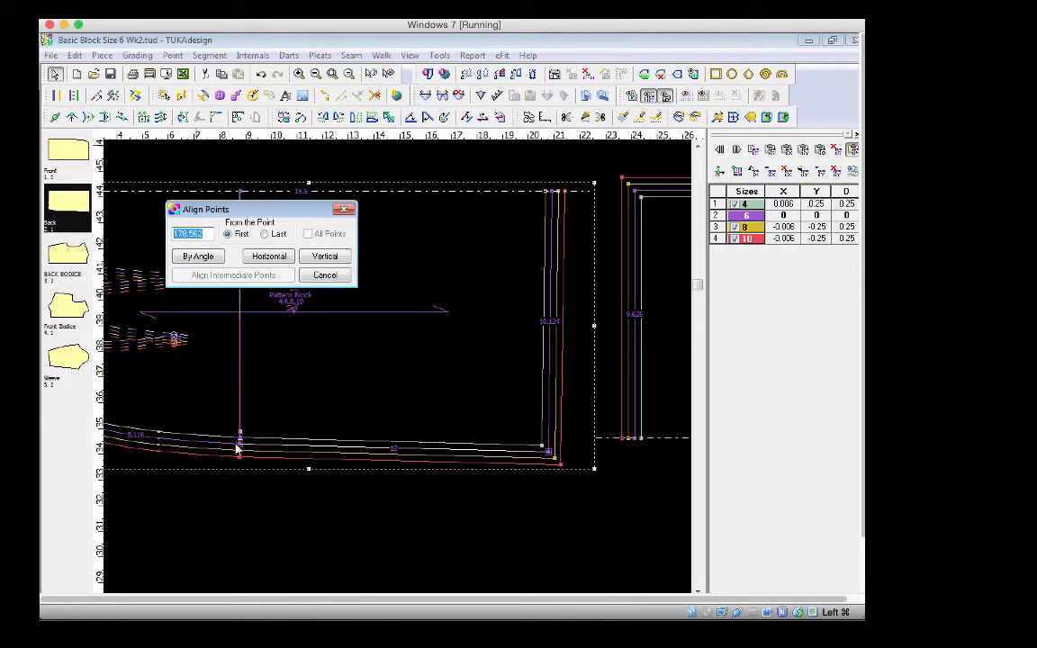
{"action": "left_click", "coordinate": [265, 234]}
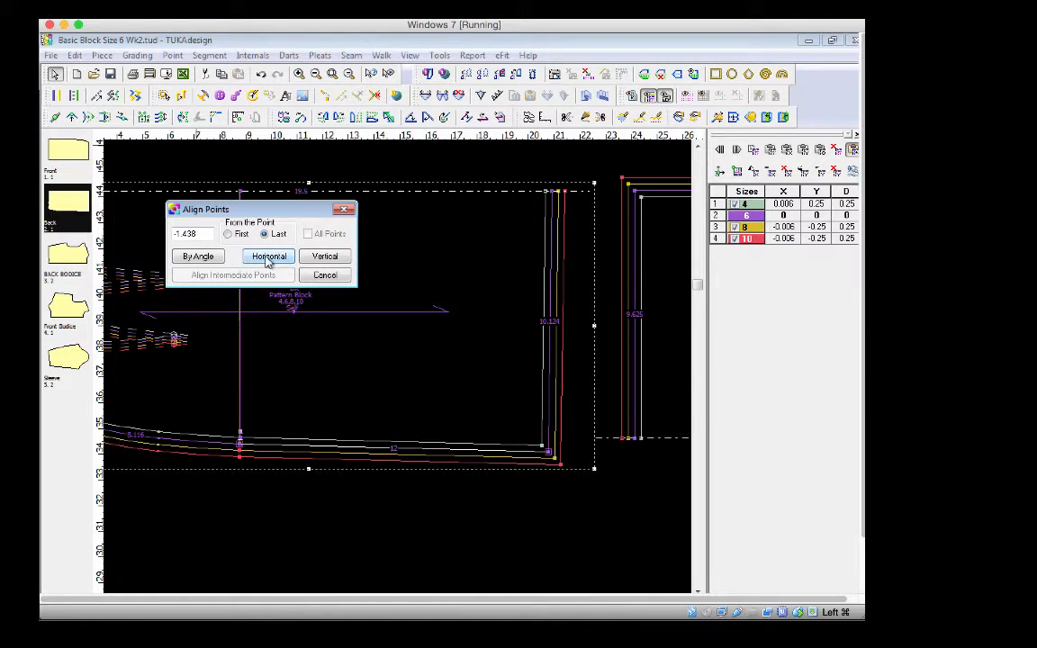
{"action": "left_click", "coordinate": [268, 257]}
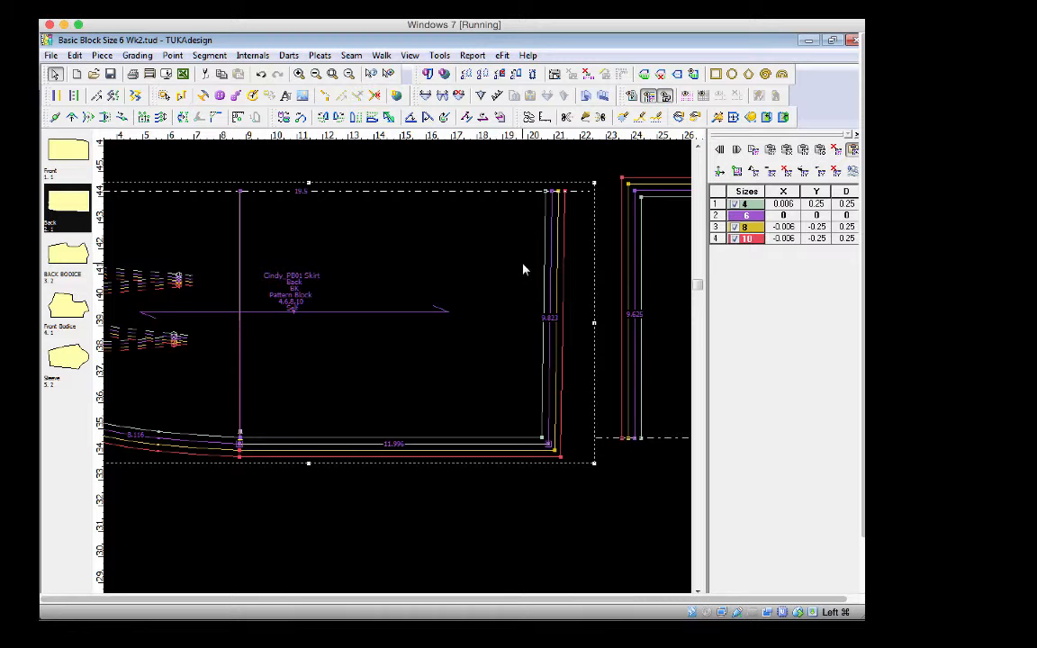
Align the two hem end points of the Back skirt piece vertically, from the first point
{"action": "left_click_drag", "start_coordinate": [552, 191], "coordinate": [549, 444]}
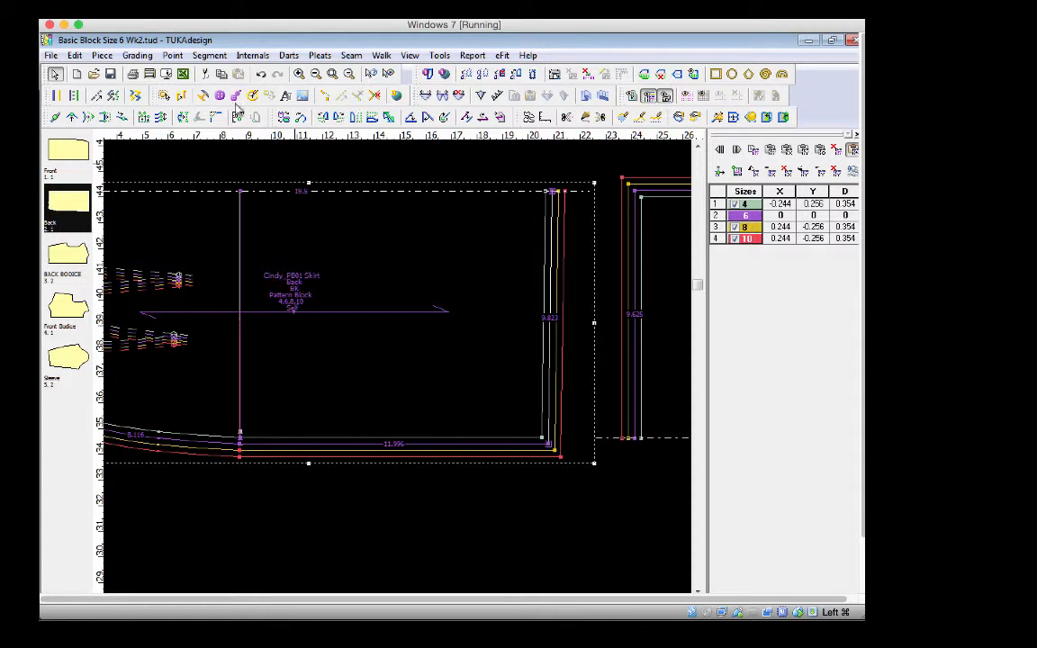
{"action": "left_click", "coordinate": [171, 55]}
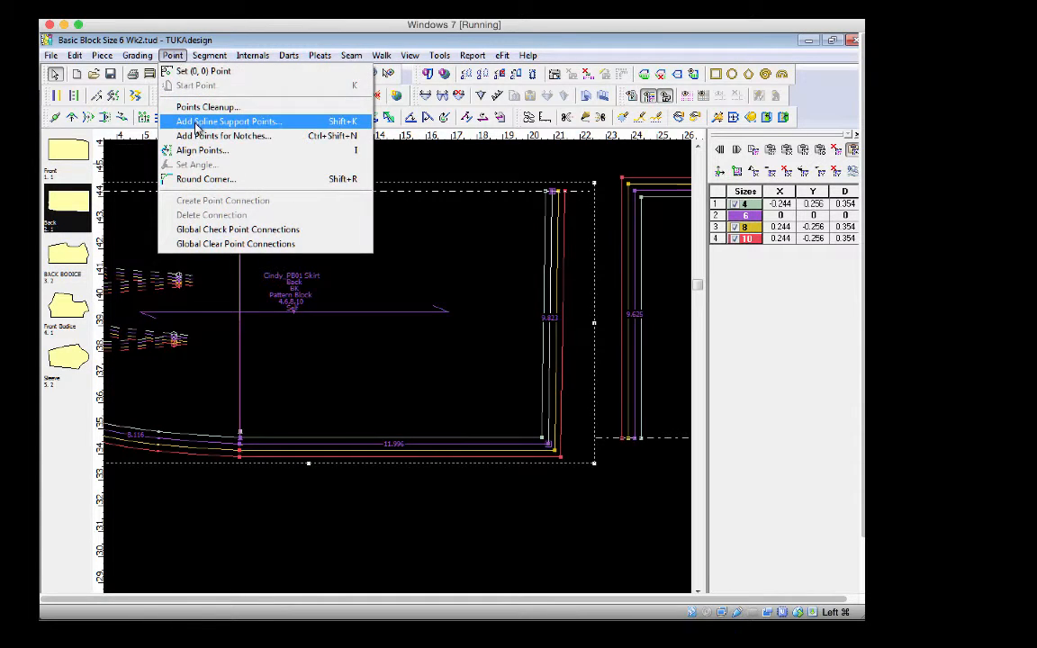
{"action": "left_click", "coordinate": [196, 151]}
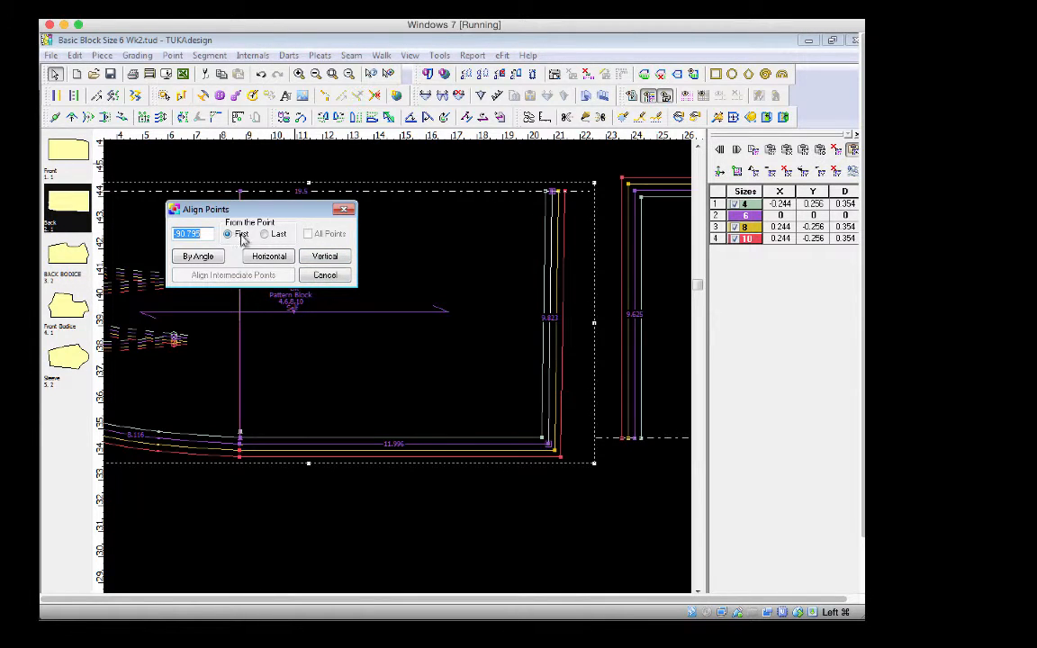
{"action": "left_click", "coordinate": [325, 258]}
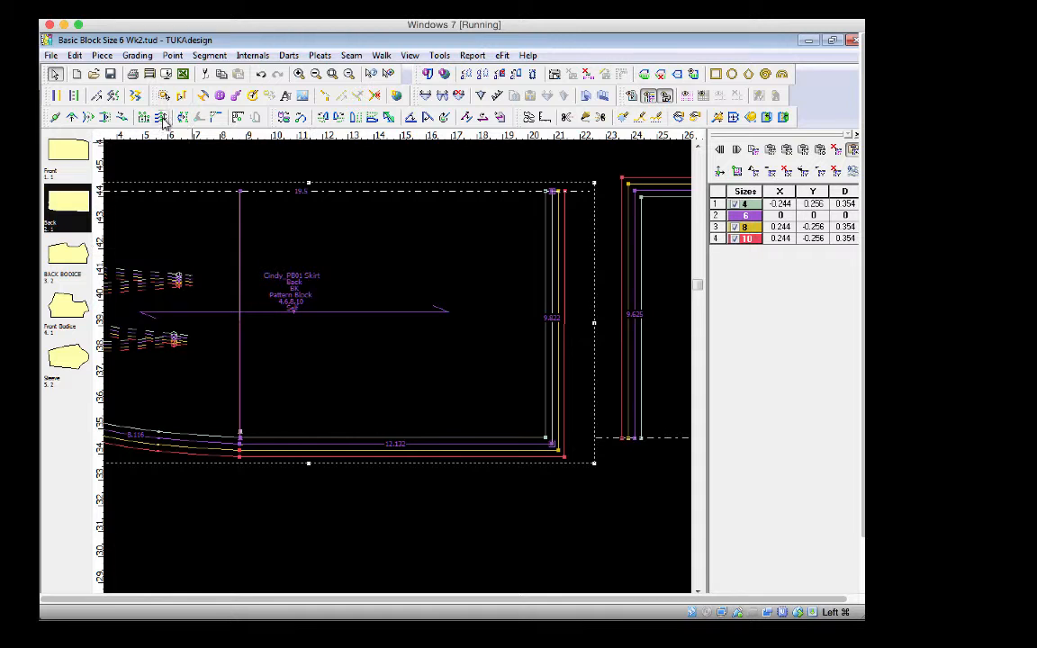
Change the code in the global style name to PB03, keeping the rest, and apply it to all pieces
{"action": "left_click", "coordinate": [103, 56]}
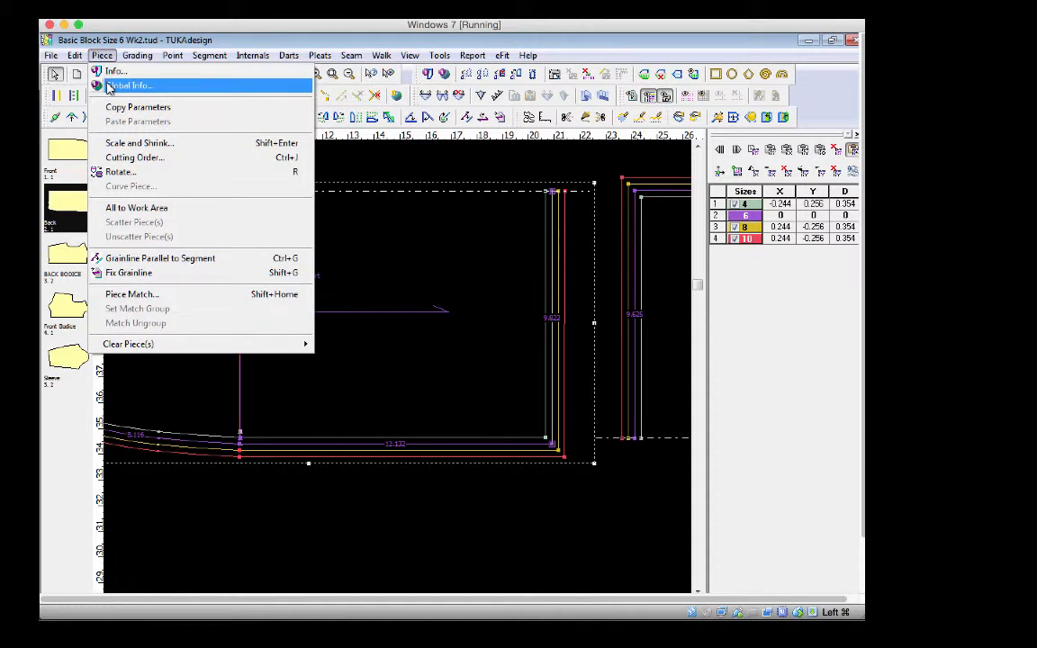
{"action": "left_click", "coordinate": [109, 86]}
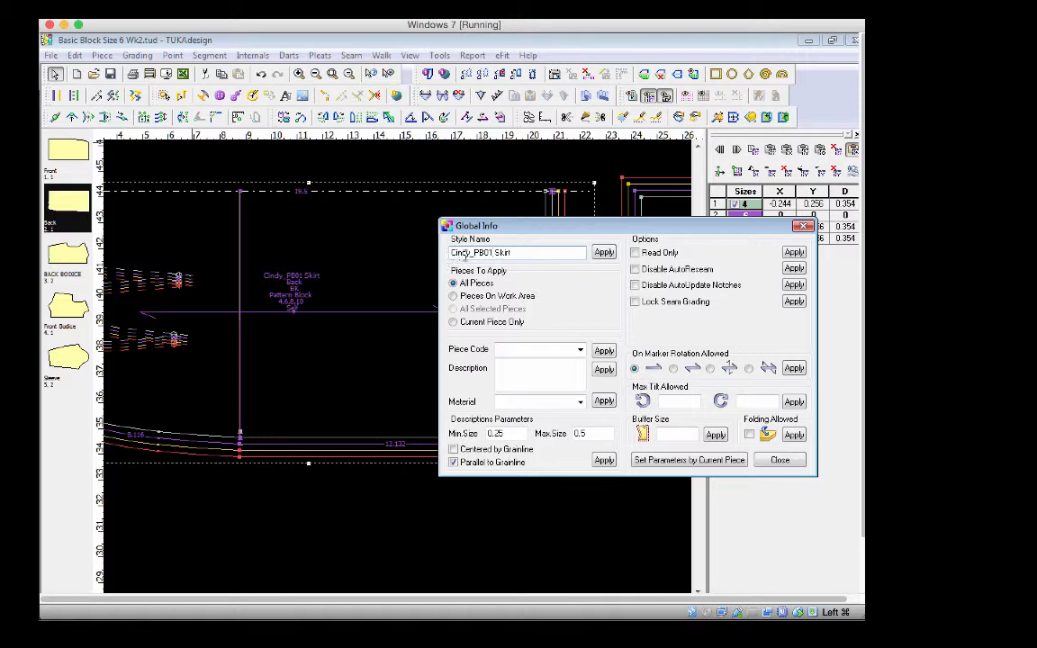
{"action": "left_click", "coordinate": [495, 253]}
{"action": "key", "text": "BackSpace"}
{"action": "type", "text": "3"}
{"action": "left_click", "coordinate": [604, 252]}
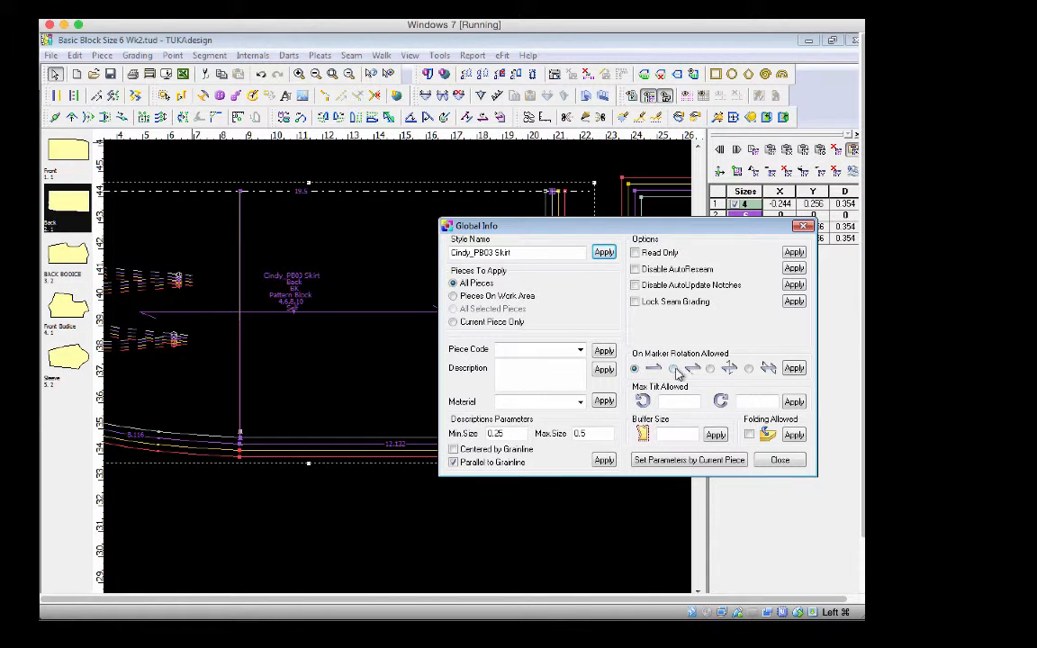
Set the allowed marker rotation to two-way for all pieces and close the global info
{"action": "left_click", "coordinate": [673, 369]}
{"action": "left_click", "coordinate": [792, 369]}
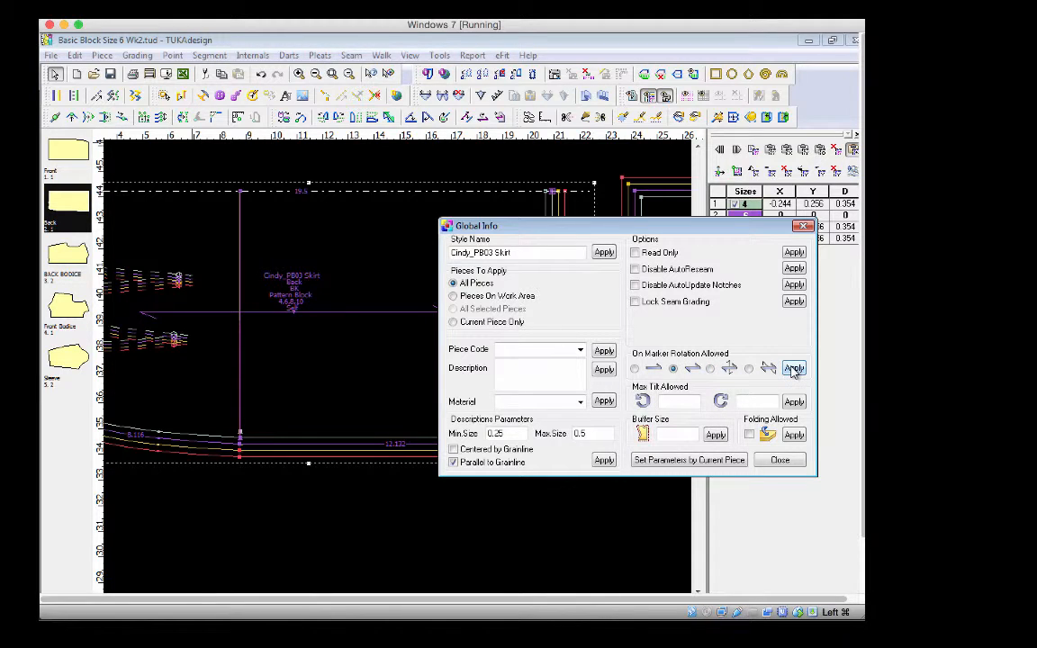
{"action": "left_click", "coordinate": [776, 461]}
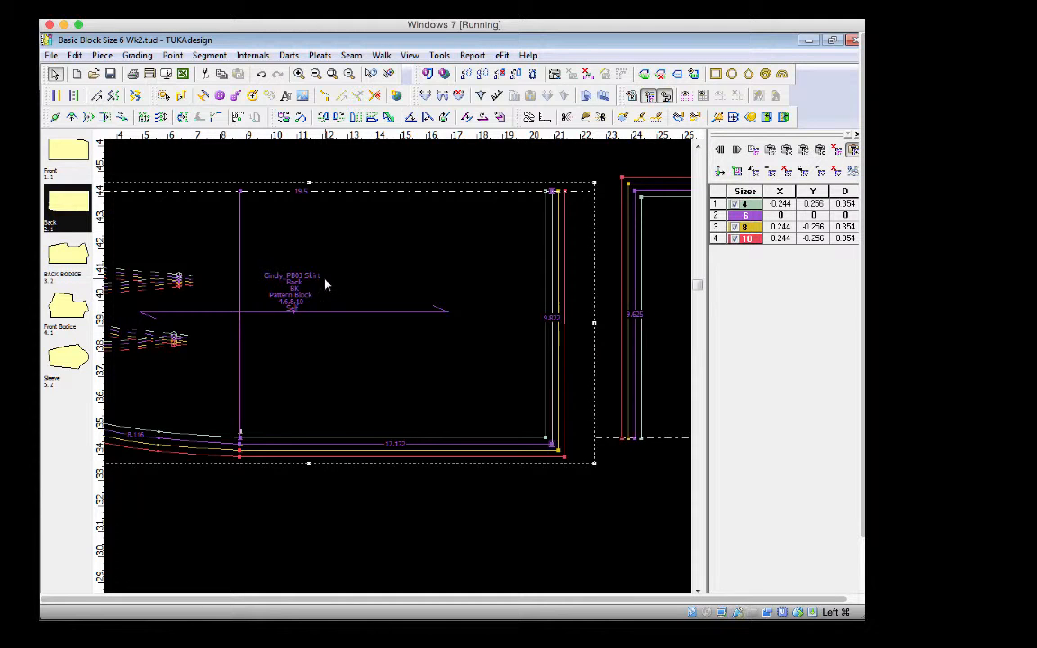
Inspect the style name in the Back skirt piece's label text up close
{"action": "left_click", "coordinate": [299, 76]}
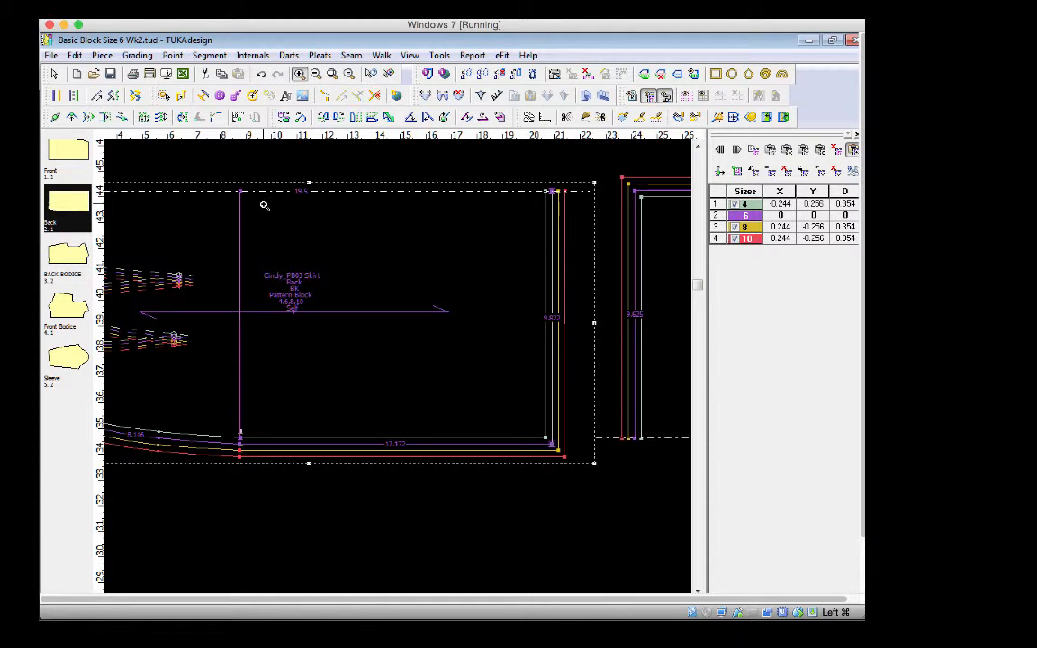
{"action": "left_click_drag", "start_coordinate": [253, 237], "coordinate": [350, 292]}
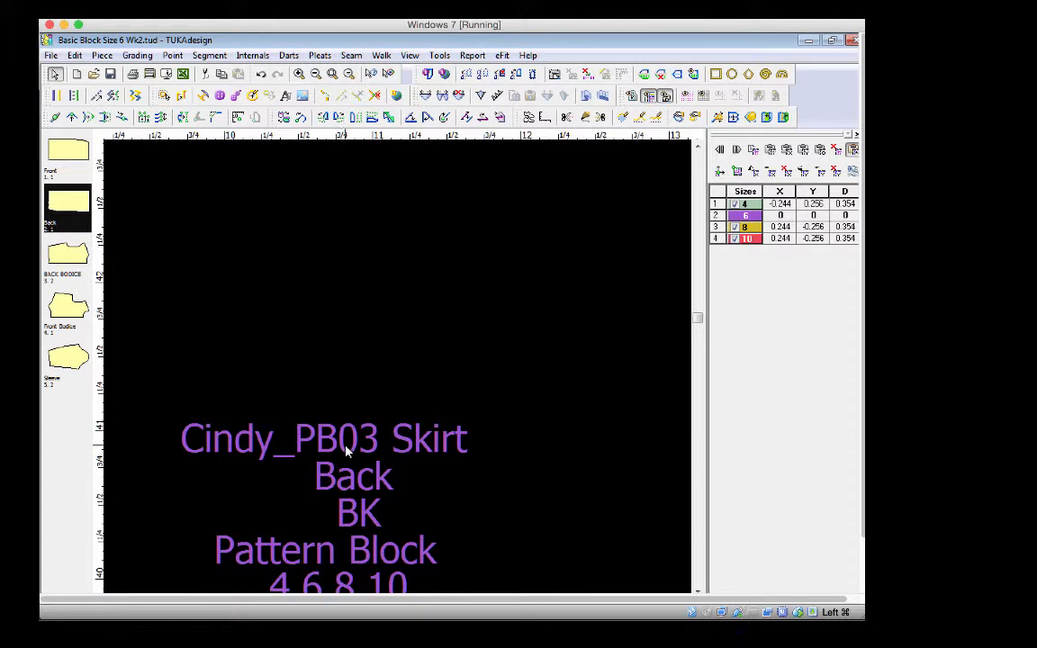
{"action": "left_click", "coordinate": [427, 449]}
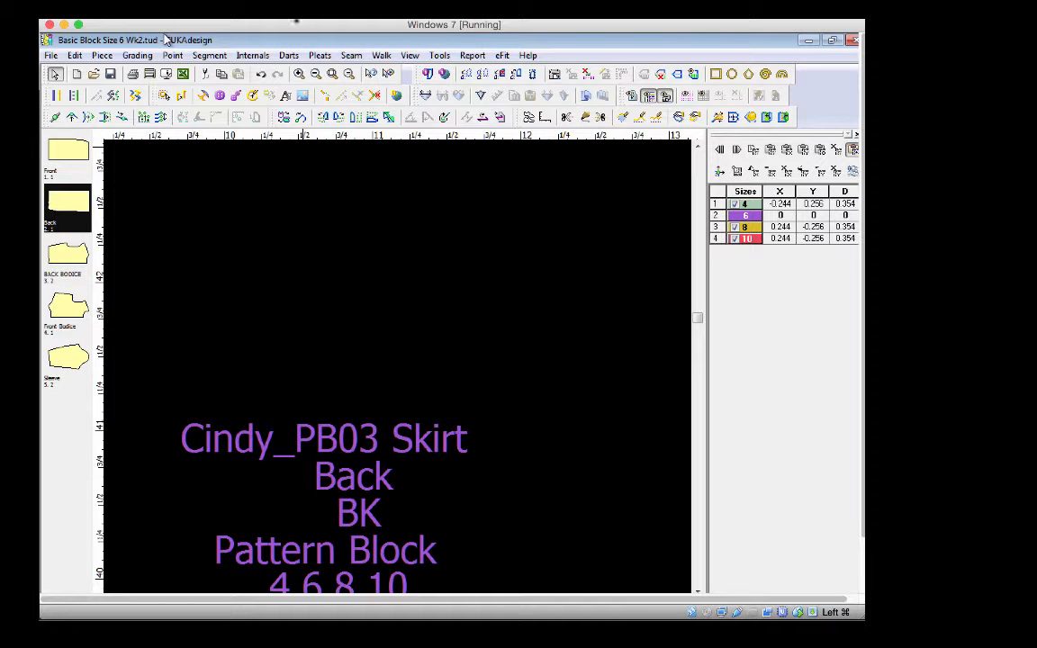
{"action": "left_click", "coordinate": [315, 76]}
{"action": "left_click", "coordinate": [315, 76]}
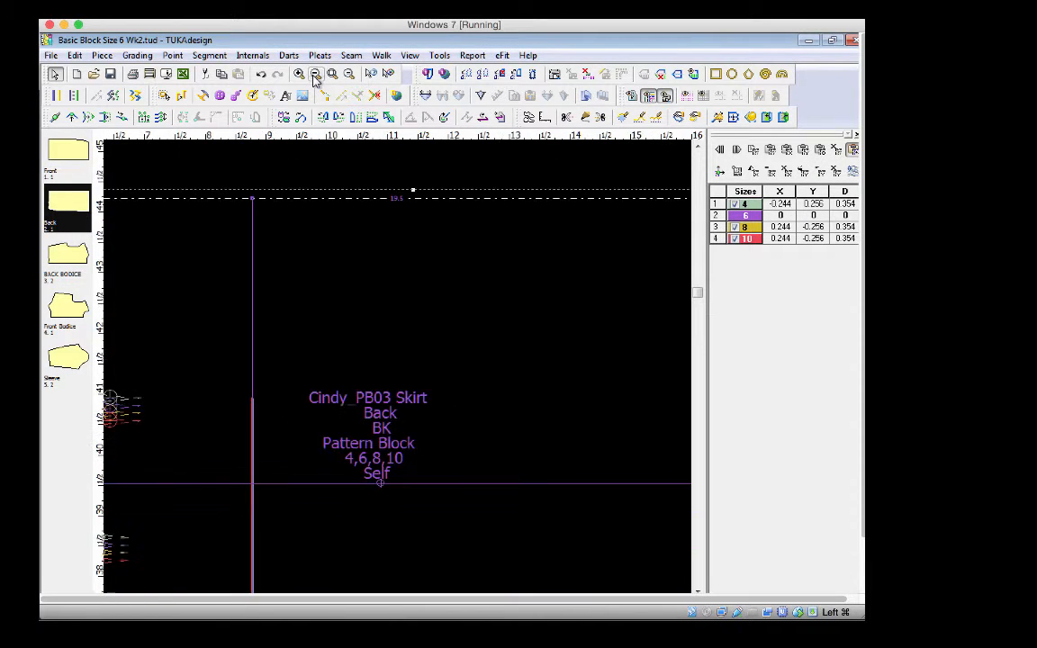
{"action": "left_click", "coordinate": [315, 76]}
{"action": "left_click", "coordinate": [315, 76]}
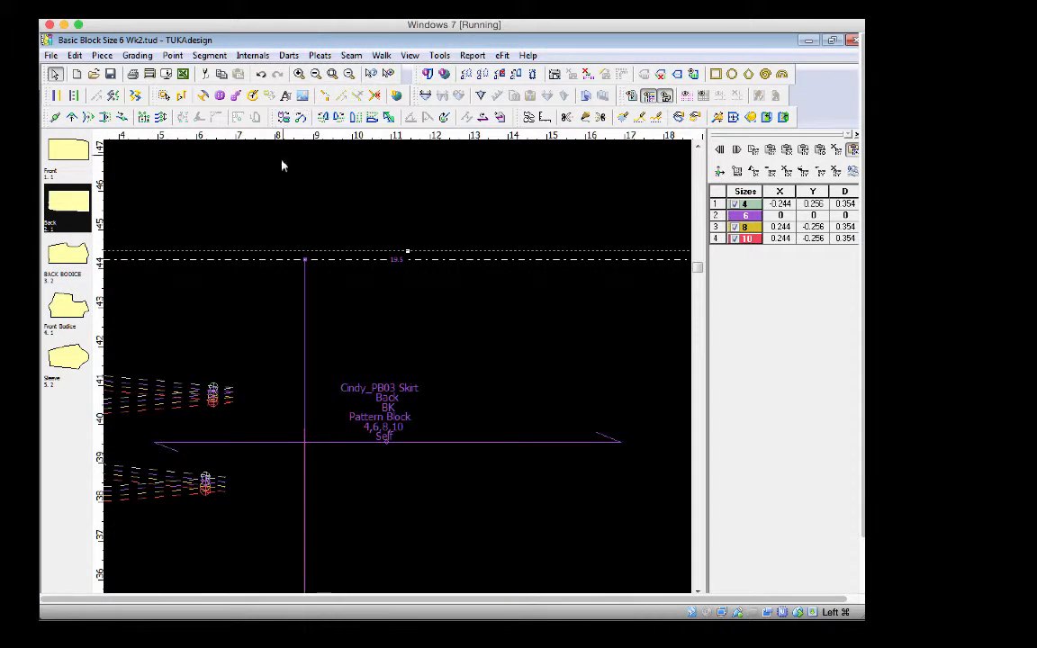
Review the Back skirt piece's info, including its two-way marker rotation setting, and close it
{"action": "double_click", "coordinate": [361, 357]}
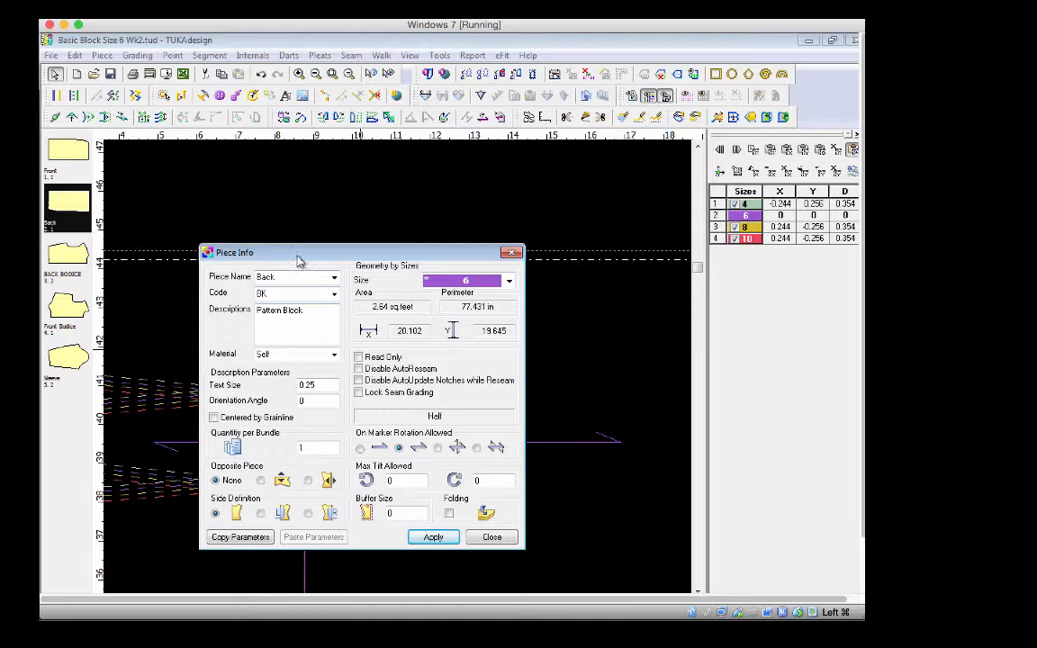
{"action": "left_click_drag", "start_coordinate": [289, 245], "coordinate": [285, 310]}
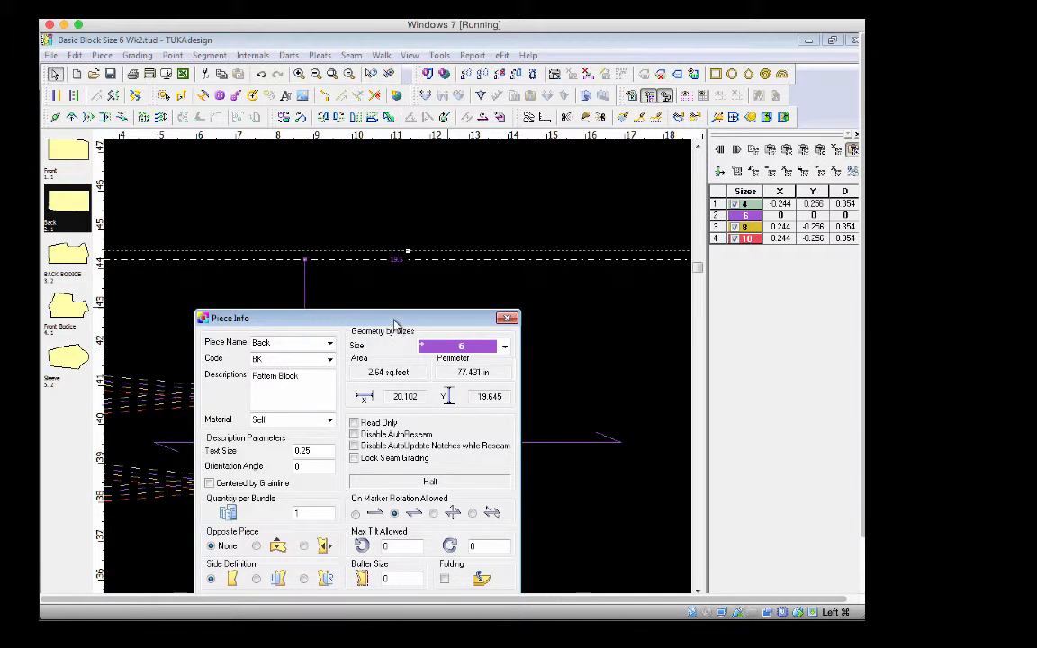
{"action": "left_click_drag", "start_coordinate": [394, 324], "coordinate": [394, 301]}
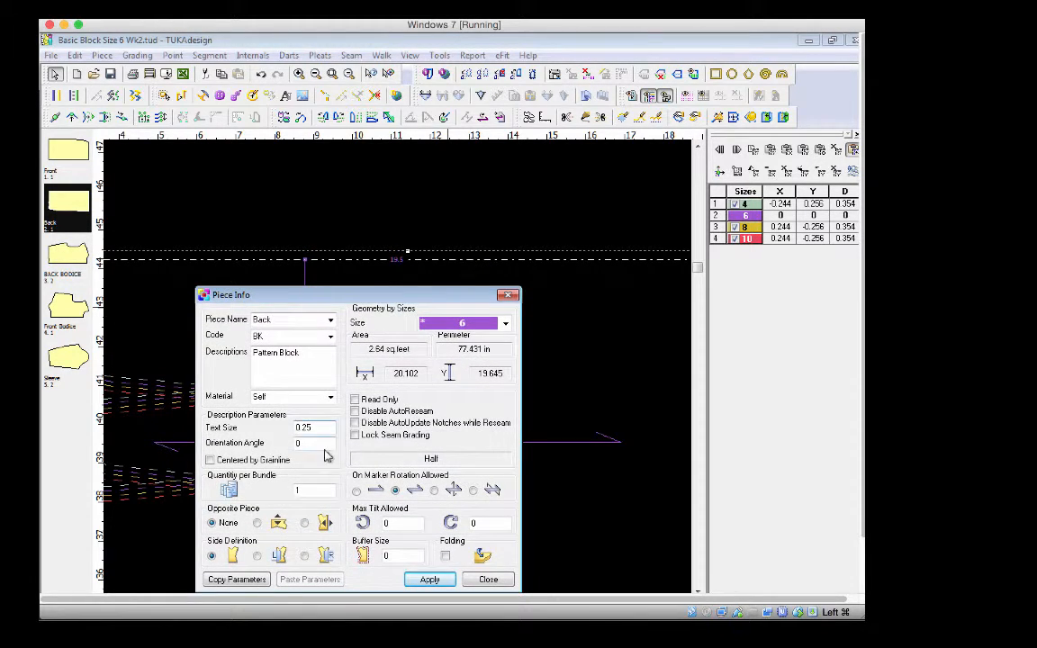
{"action": "left_click", "coordinate": [396, 490]}
{"action": "left_click", "coordinate": [480, 581]}
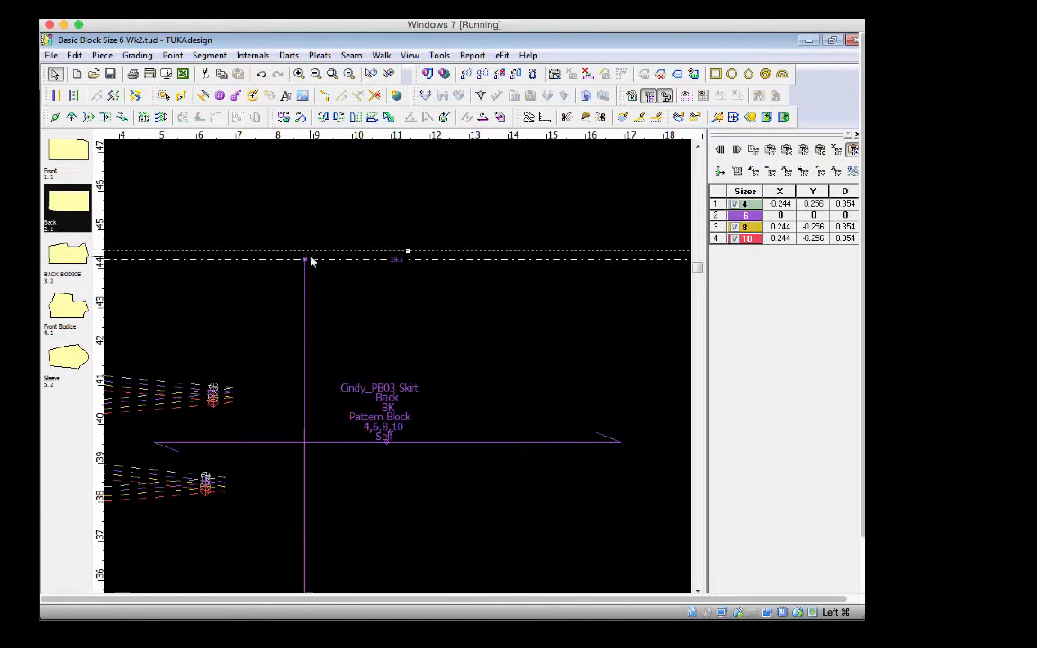
Check the Front skirt piece's info for two-way marker rotation, apply its settings and close it
{"action": "left_click", "coordinate": [332, 74]}
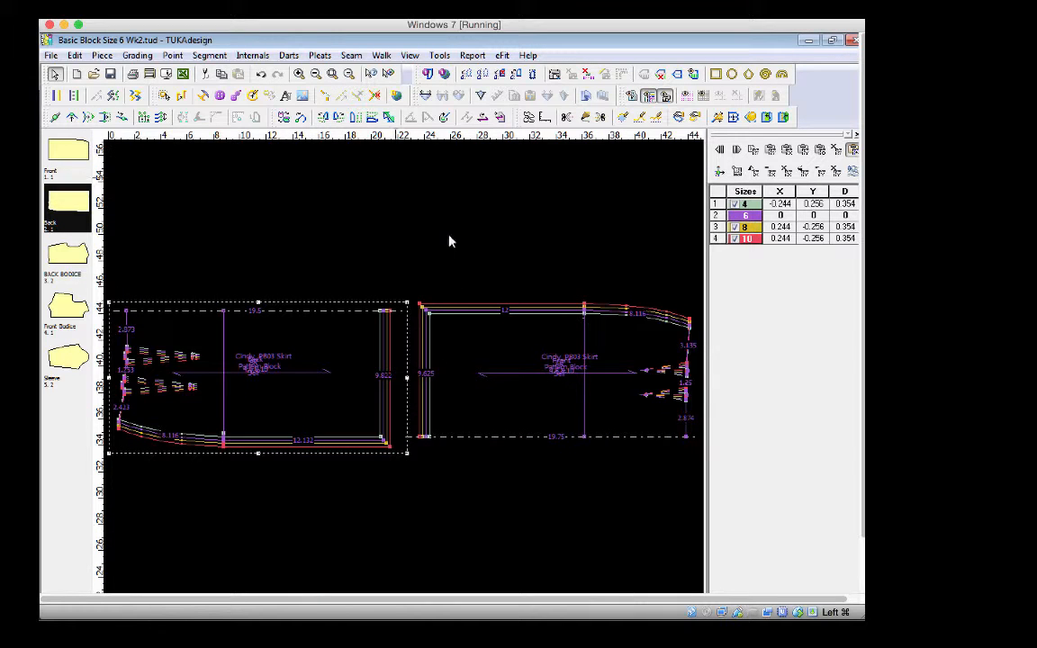
{"action": "double_click", "coordinate": [493, 375]}
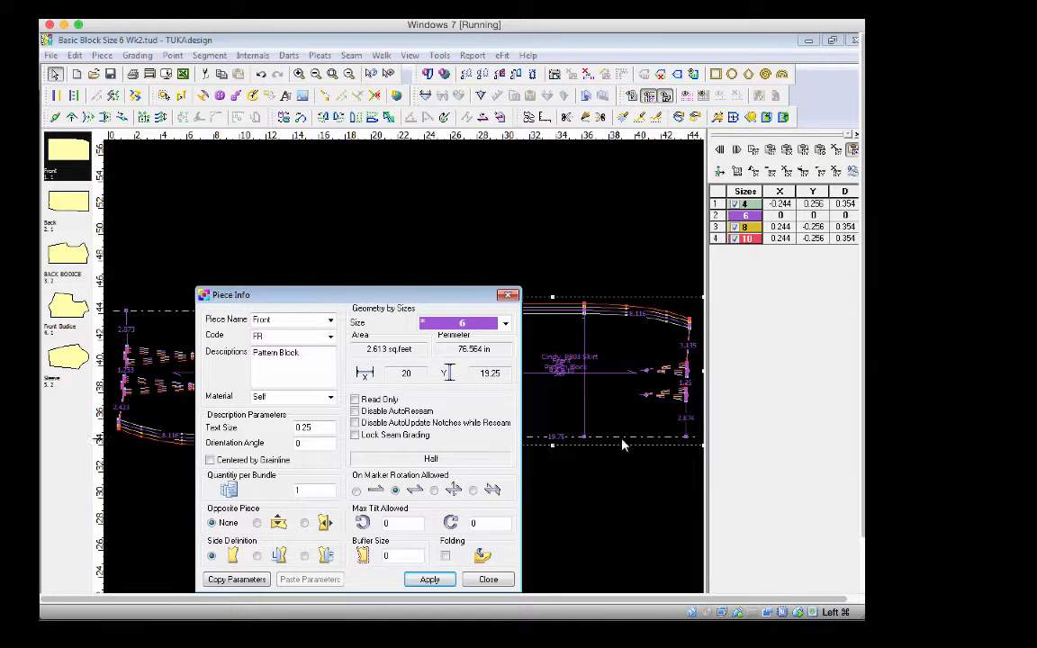
{"action": "left_click", "coordinate": [590, 448]}
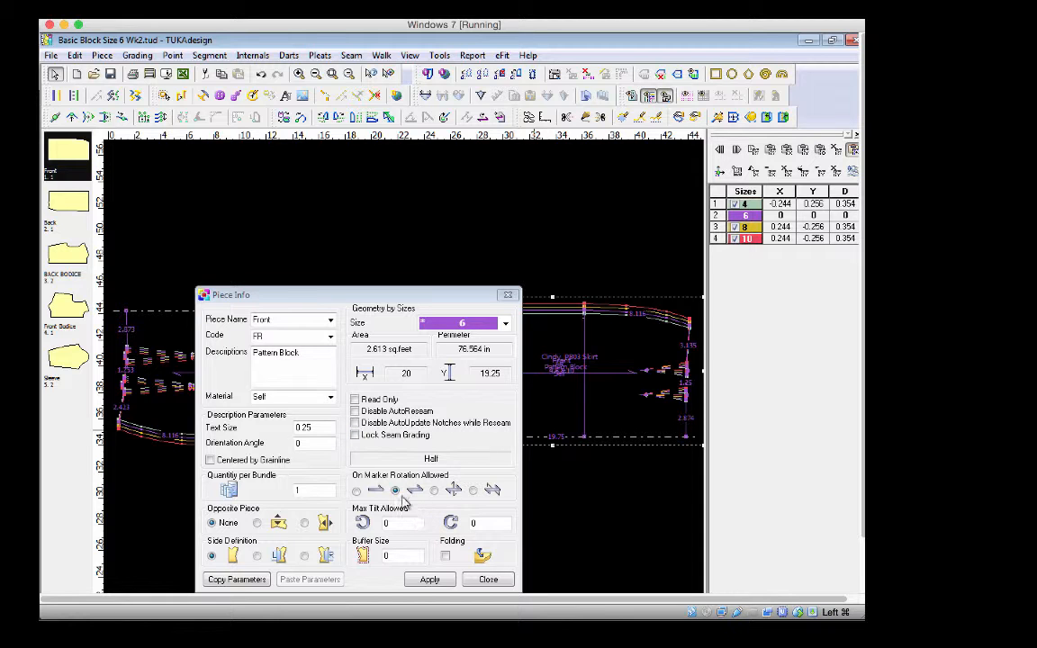
{"action": "left_click", "coordinate": [430, 581]}
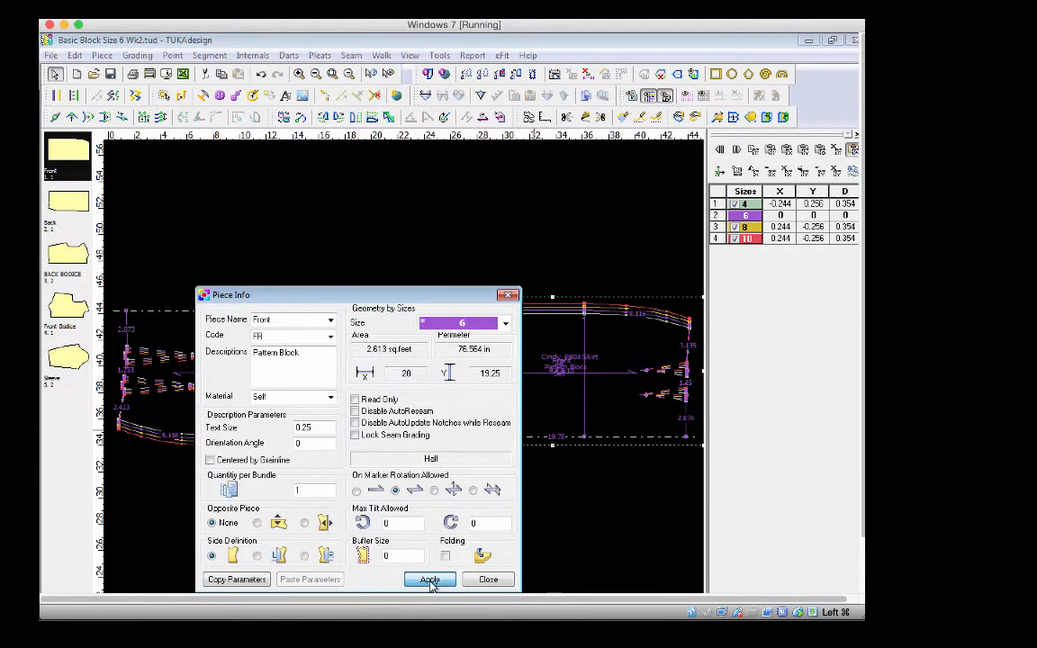
{"action": "left_click", "coordinate": [487, 580]}
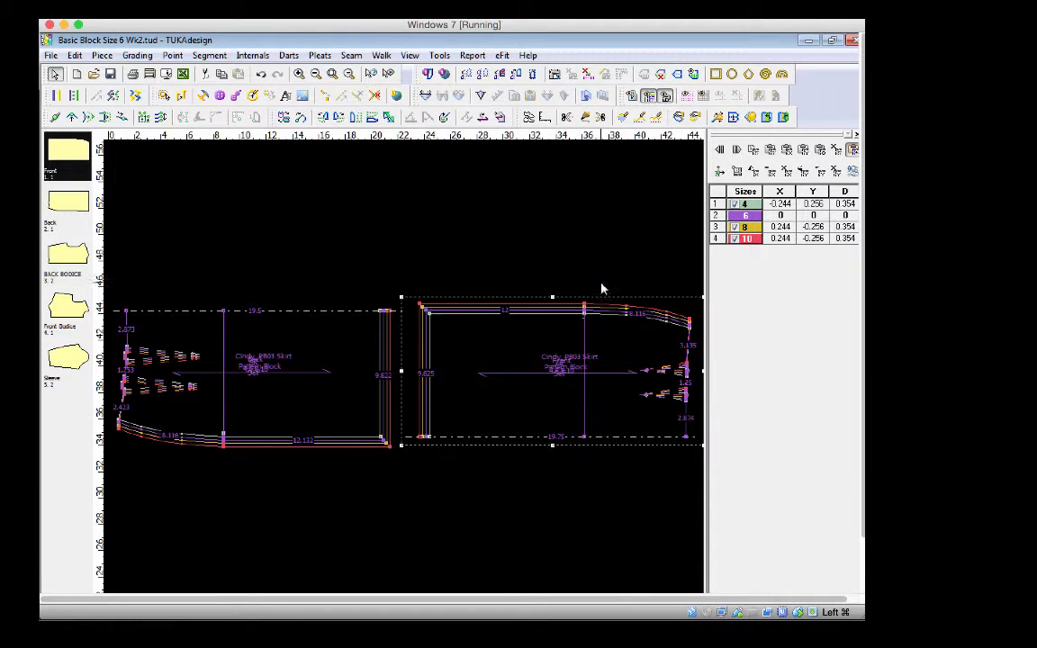
Add a seam allowance of width 0.5 around the Front skirt piece, starting and ending at its side-seam hem corner
{"action": "left_click", "coordinate": [664, 96]}
{"action": "left_click", "coordinate": [554, 75]}
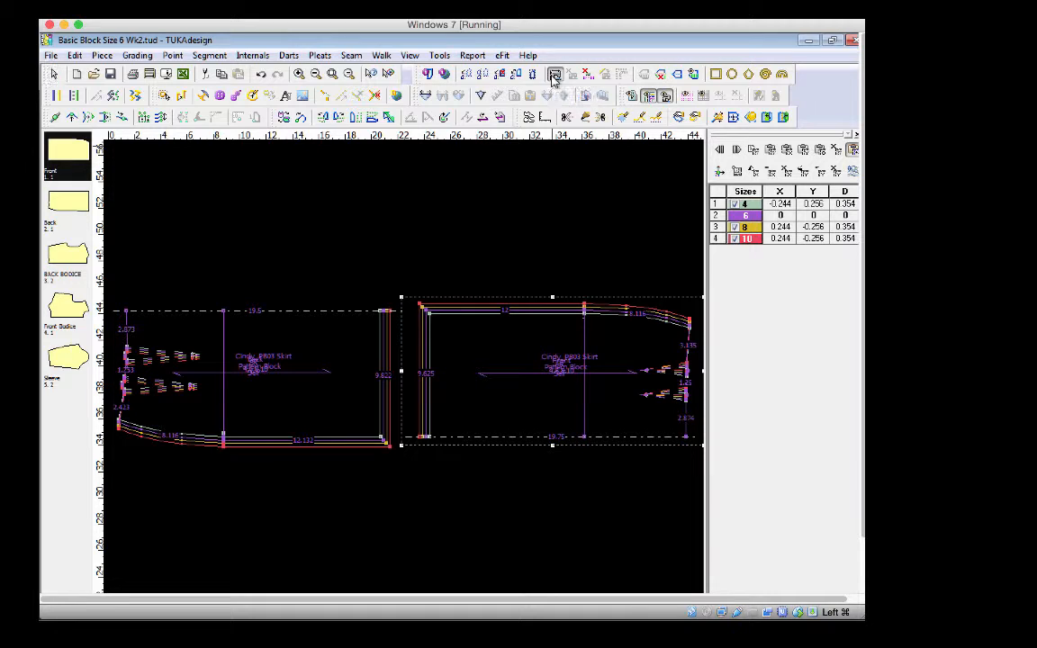
{"action": "left_click", "coordinate": [430, 315]}
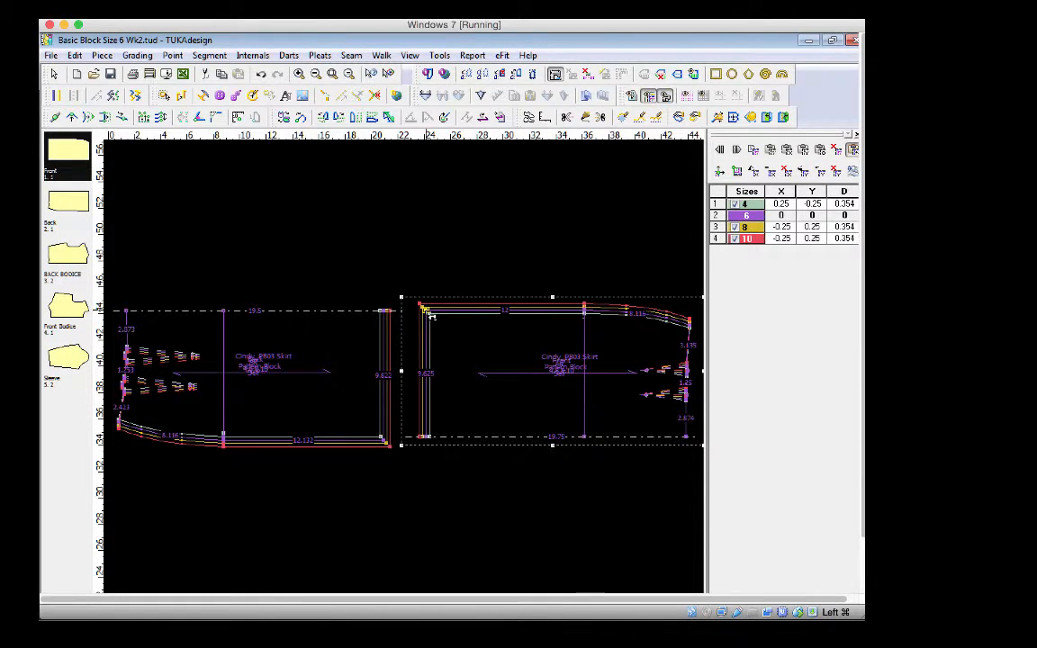
{"action": "left_click", "coordinate": [430, 315]}
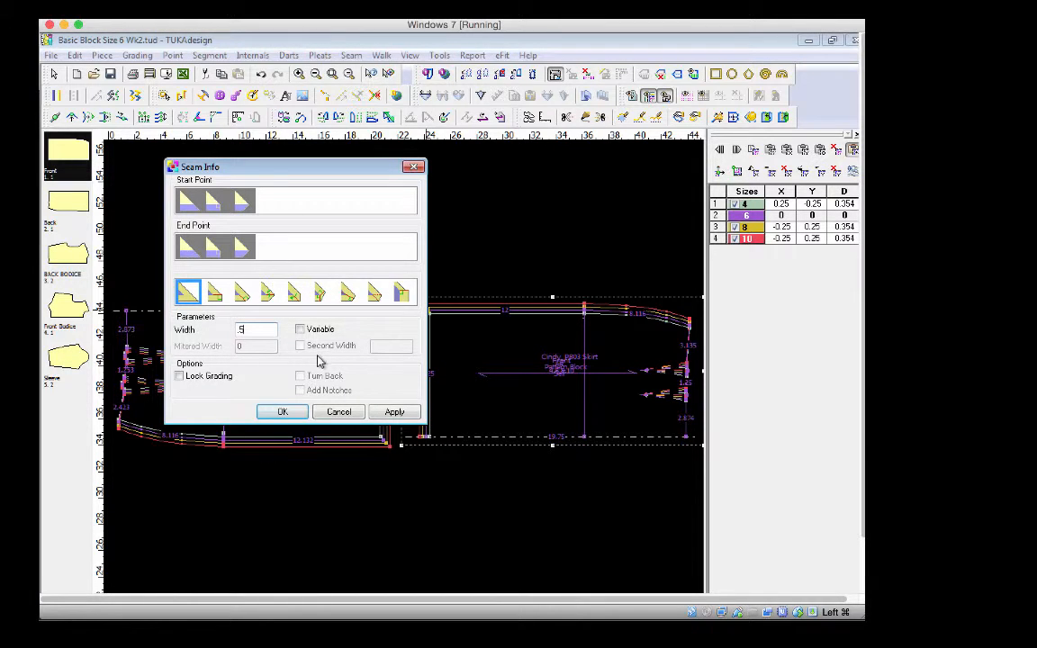
{"action": "left_click", "coordinate": [393, 413]}
{"action": "left_click", "coordinate": [275, 411]}
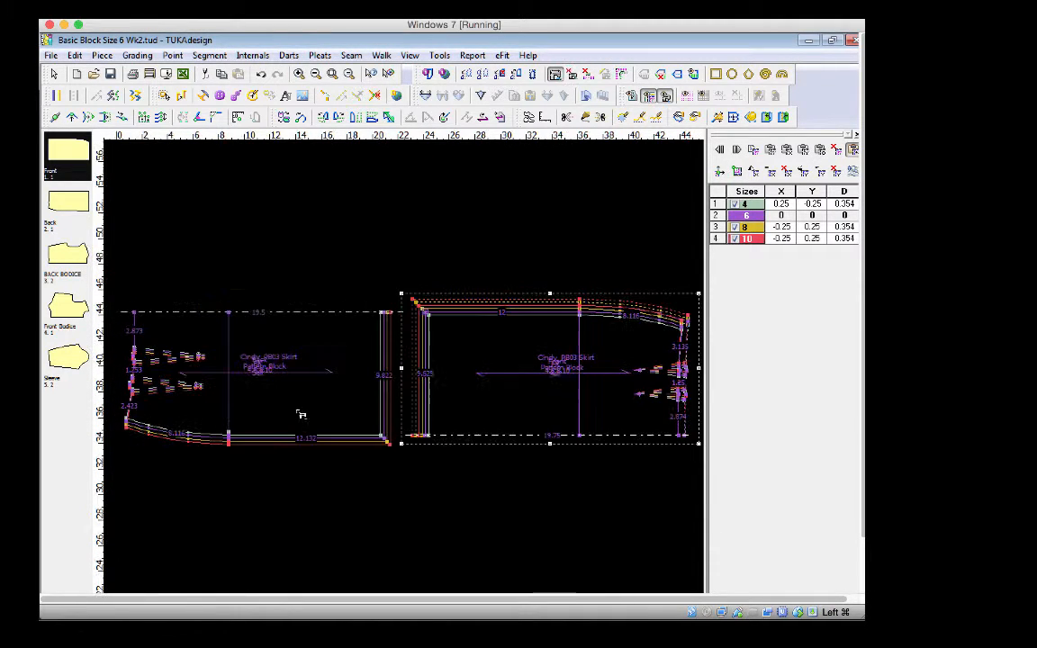
Add a seam allowance of width 0.5 around the Back skirt piece, starting and ending at its hem corner on the fold line
{"action": "left_click", "coordinate": [389, 317]}
{"action": "left_click", "coordinate": [387, 315]}
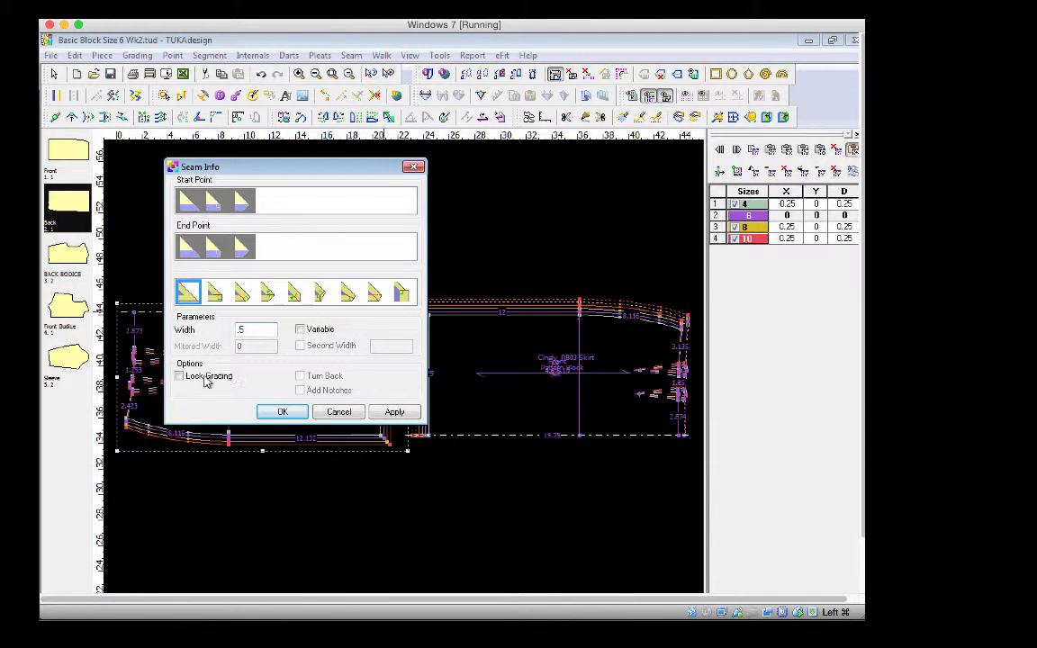
{"action": "left_click", "coordinate": [393, 413]}
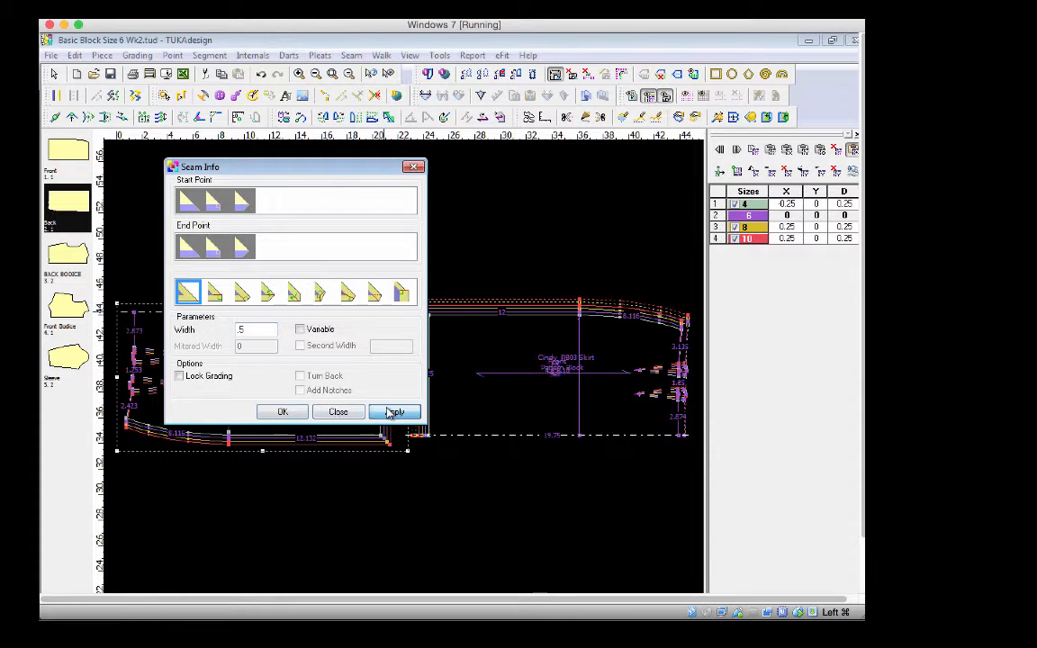
{"action": "left_click", "coordinate": [297, 412]}
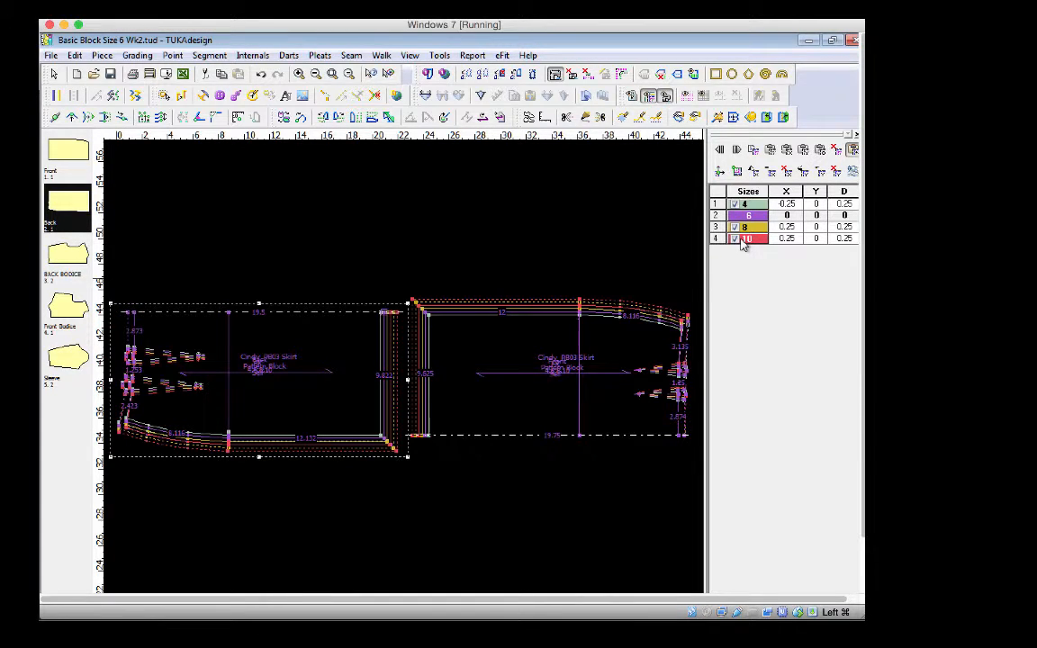
{"action": "right_click", "coordinate": [220, 152]}
{"action": "left_click", "coordinate": [229, 162]}
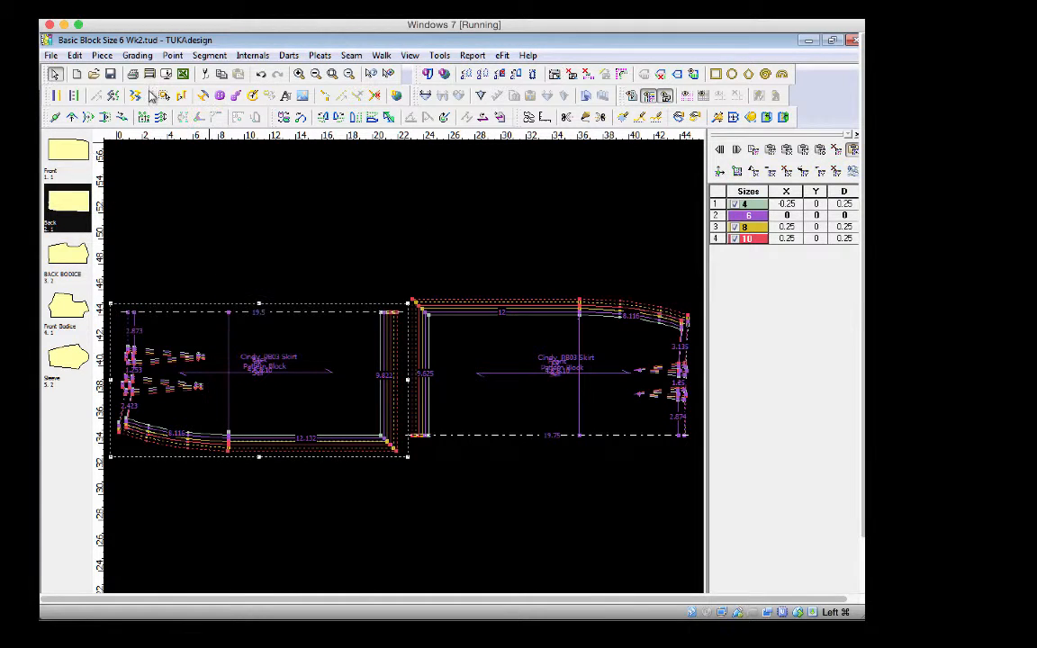
Make size 10 the base size of the style
{"action": "left_click", "coordinate": [138, 55]}
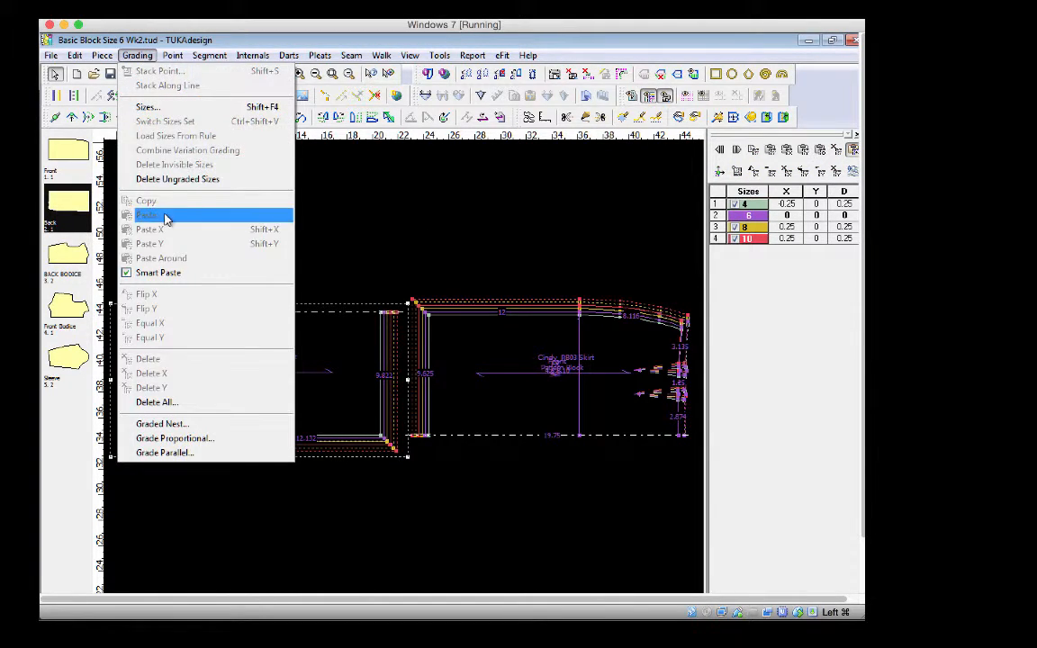
{"action": "left_click", "coordinate": [157, 112]}
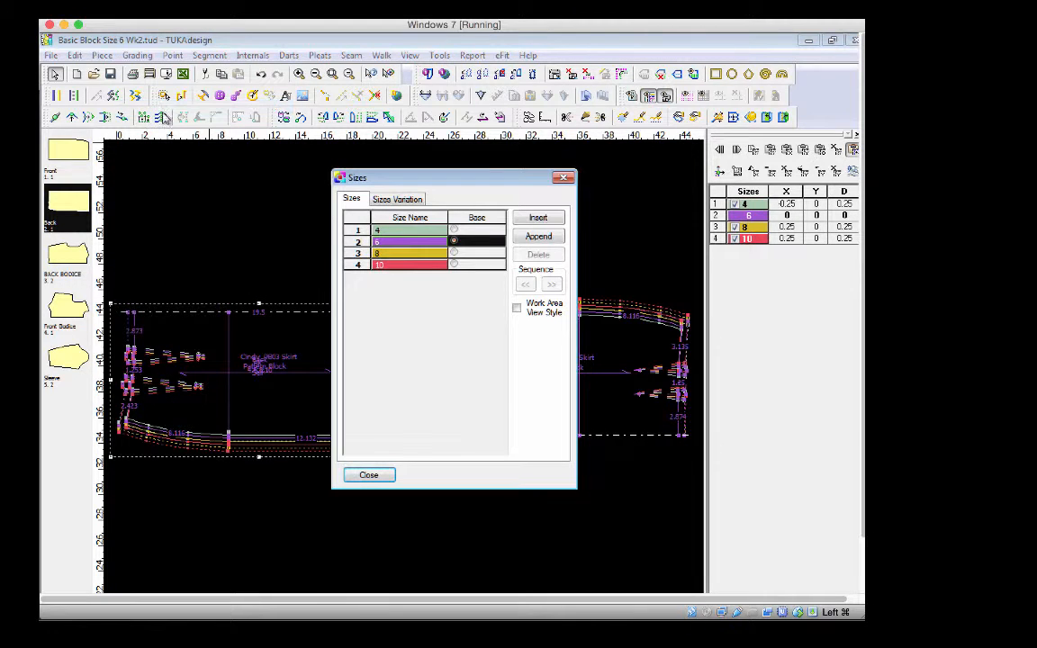
{"action": "left_click", "coordinate": [453, 266]}
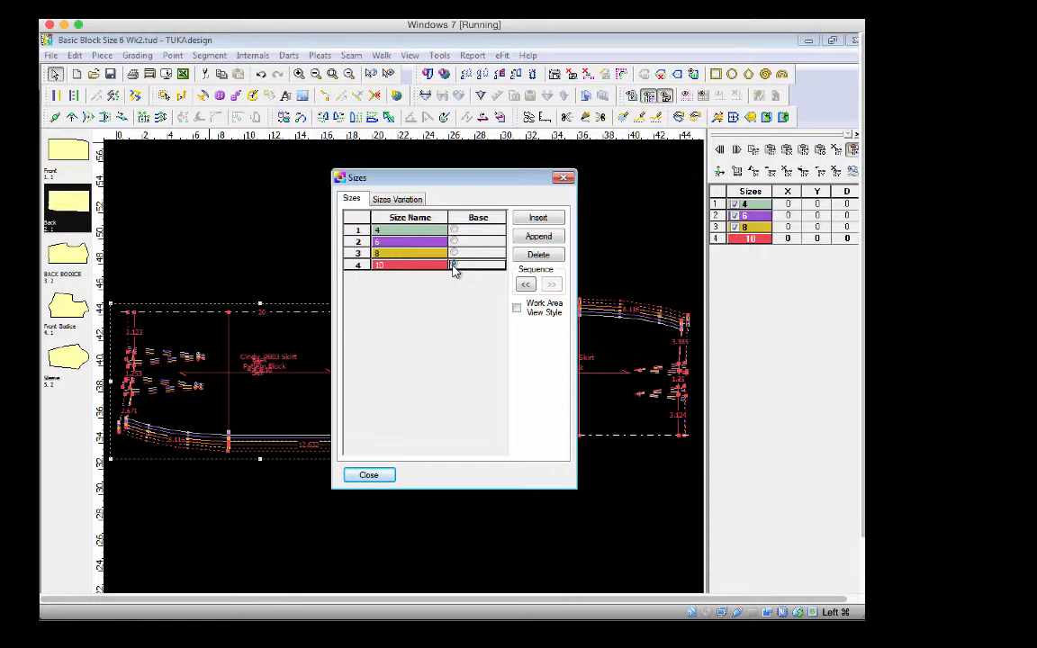
{"action": "left_click", "coordinate": [377, 480]}
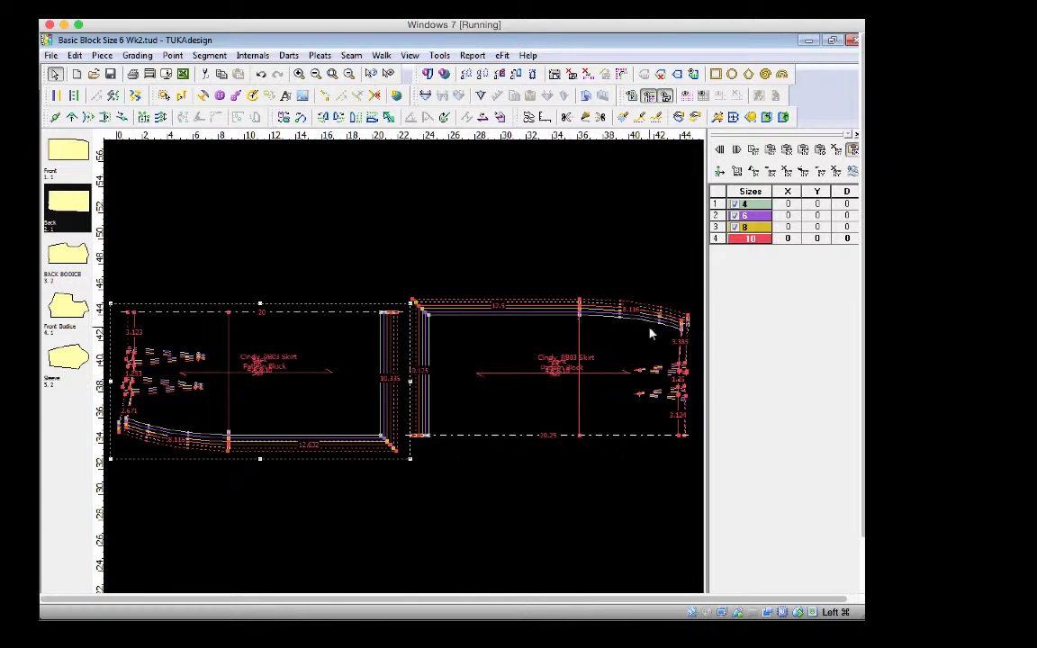
Hide sizes 4, 6 and 8 and switch all pieces to cut
{"action": "left_click", "coordinate": [734, 227]}
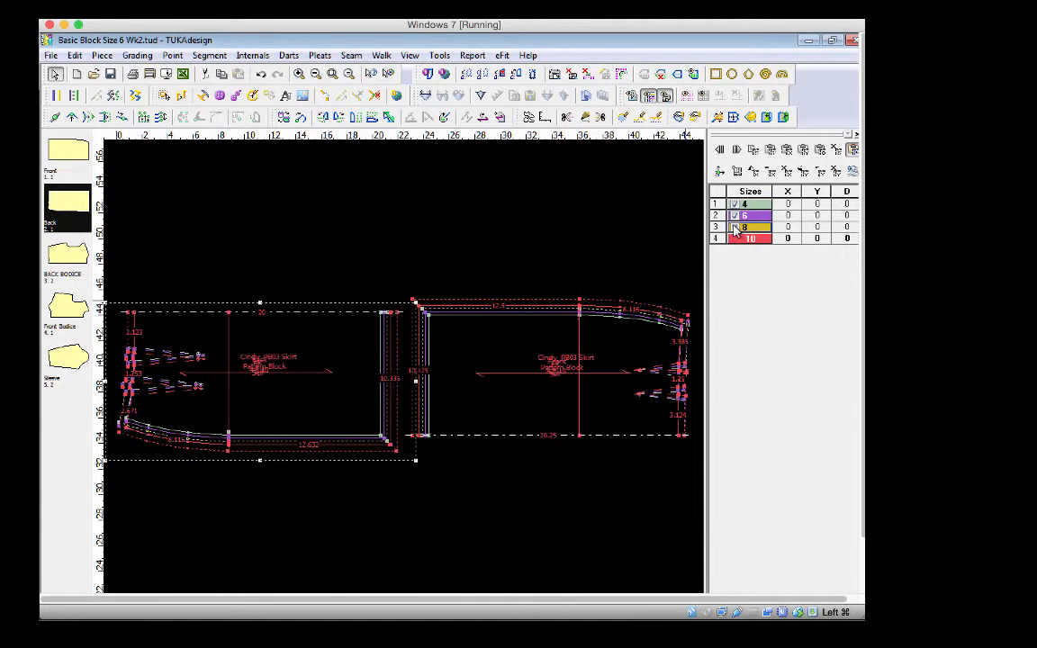
{"action": "left_click", "coordinate": [733, 215]}
{"action": "left_click", "coordinate": [735, 208]}
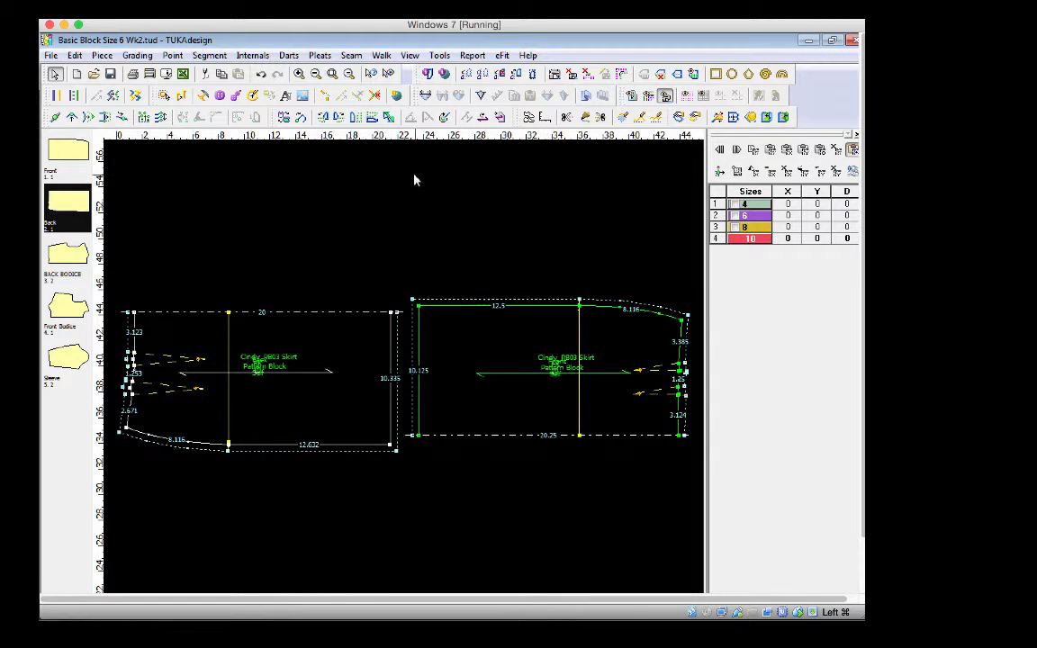
{"action": "left_click", "coordinate": [349, 55]}
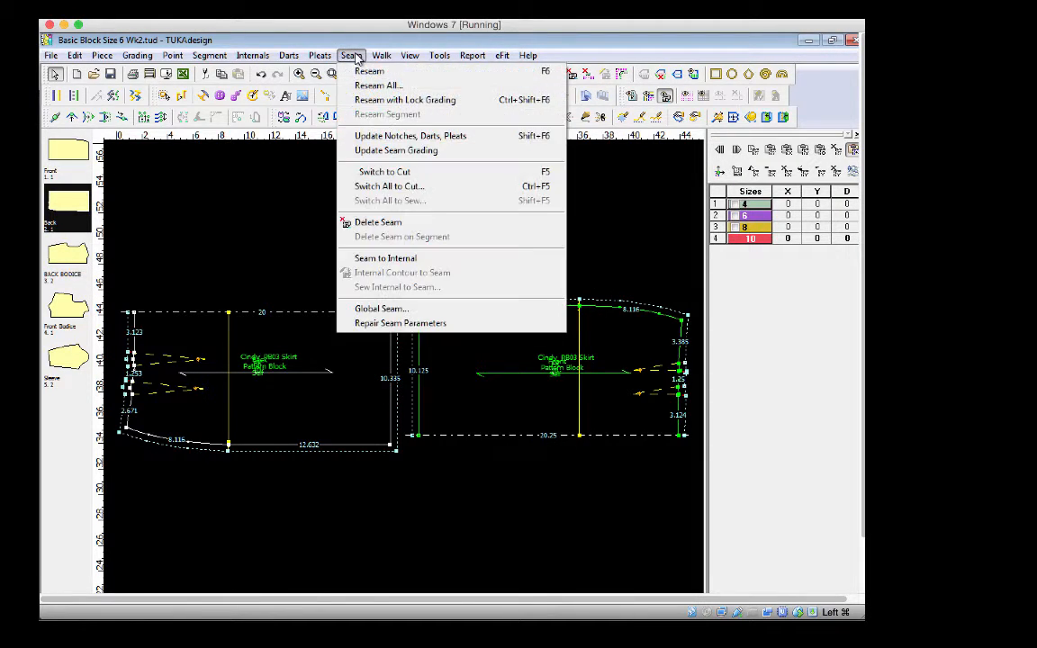
{"action": "left_click", "coordinate": [376, 191]}
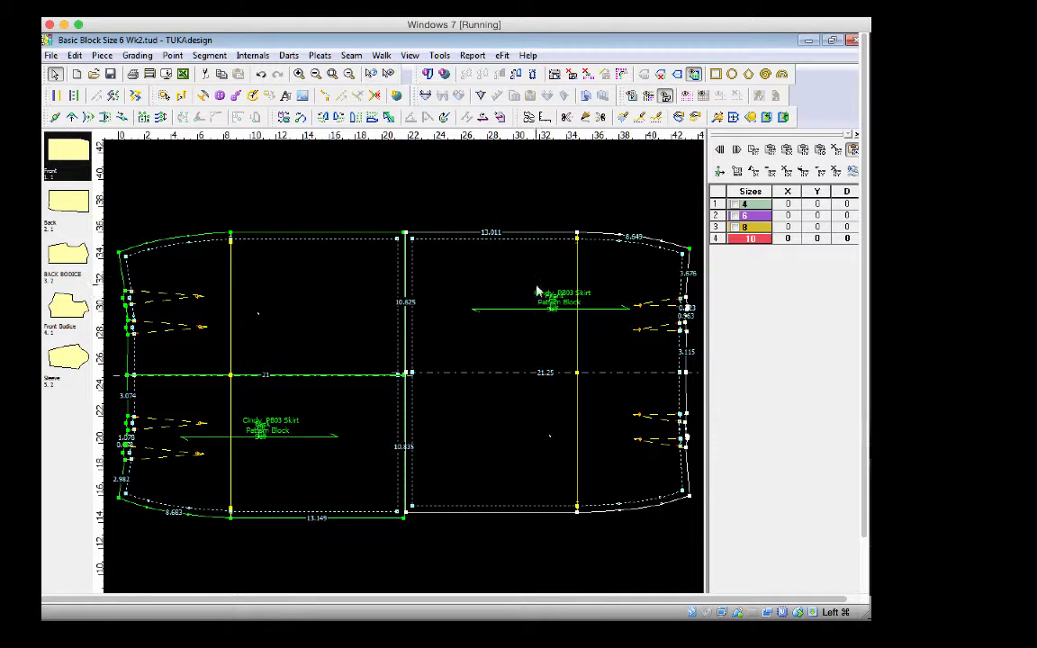
Open the Pattern Card report for the skirt style
{"action": "left_click", "coordinate": [472, 55]}
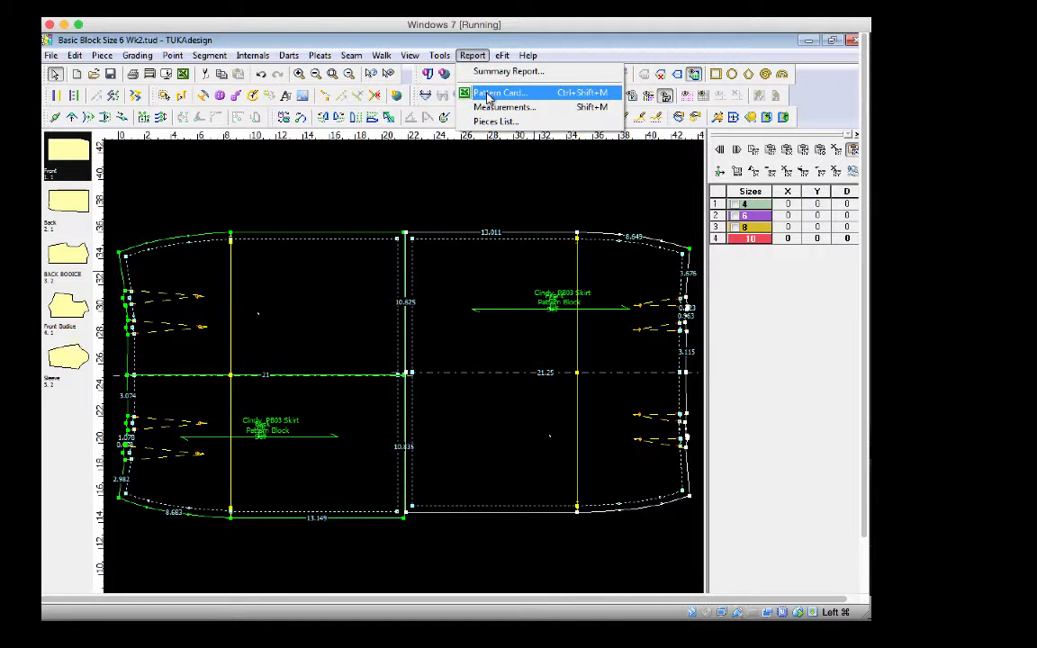
{"action": "left_click", "coordinate": [487, 93]}
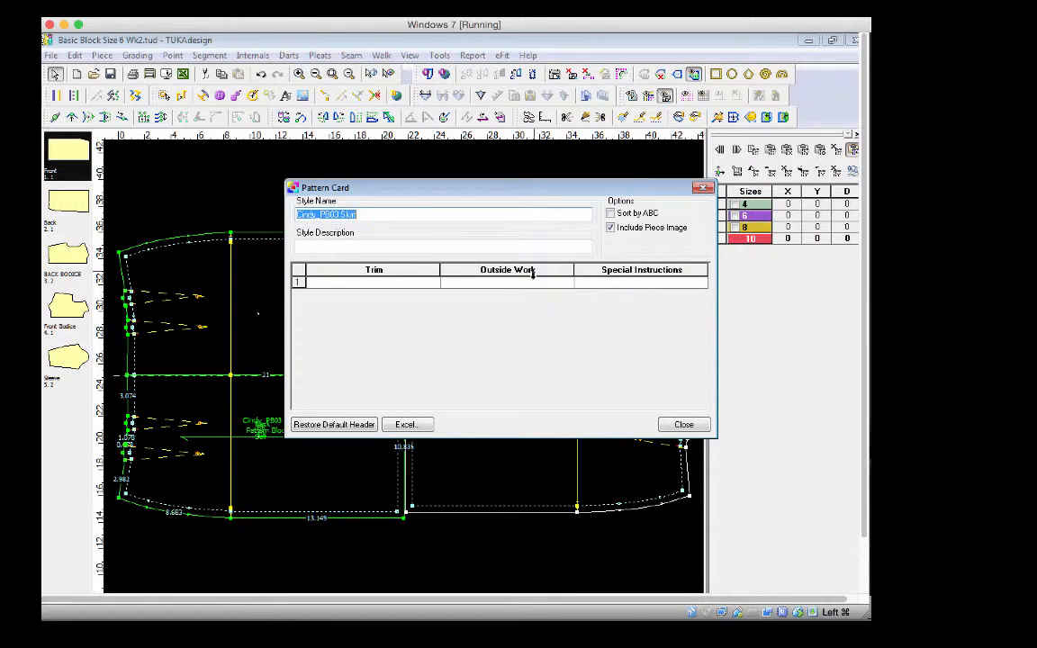
{"action": "left_click", "coordinate": [420, 285]}
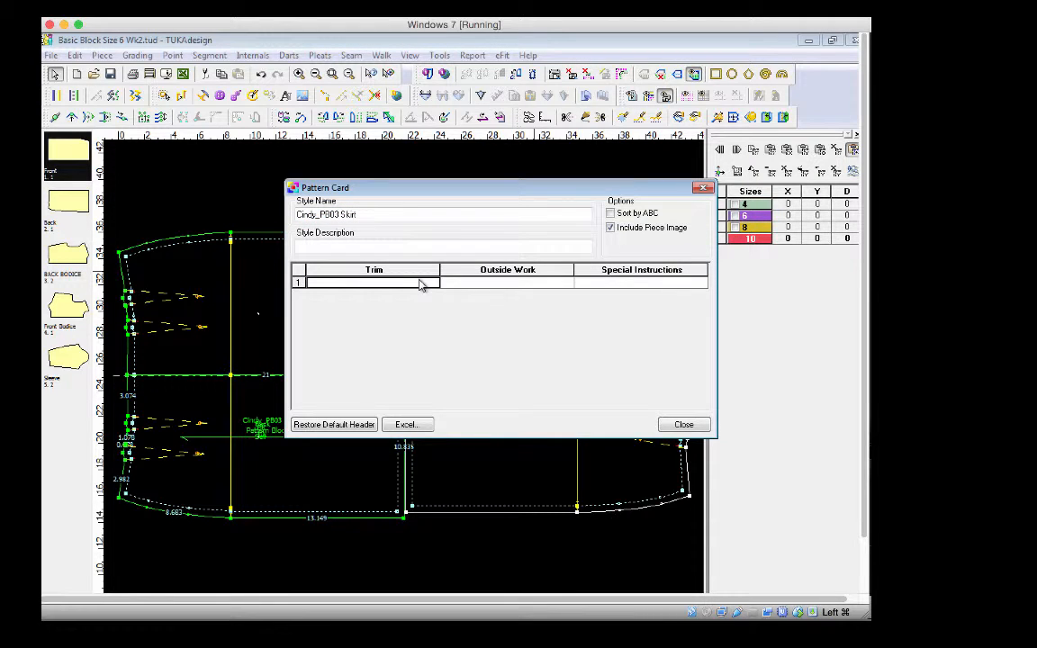
{"action": "type", "text": "8\" zipper"}
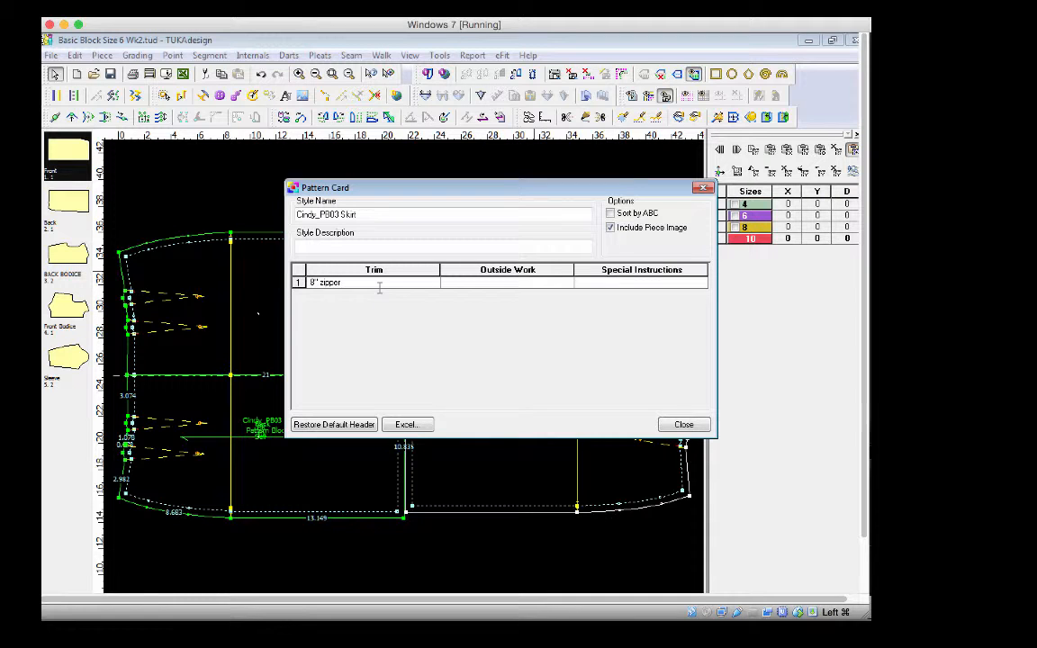
{"action": "left_click_drag", "start_coordinate": [345, 282], "coordinate": [308, 282]}
{"action": "key", "text": "Delete"}
{"action": "left_click", "coordinate": [458, 285]}
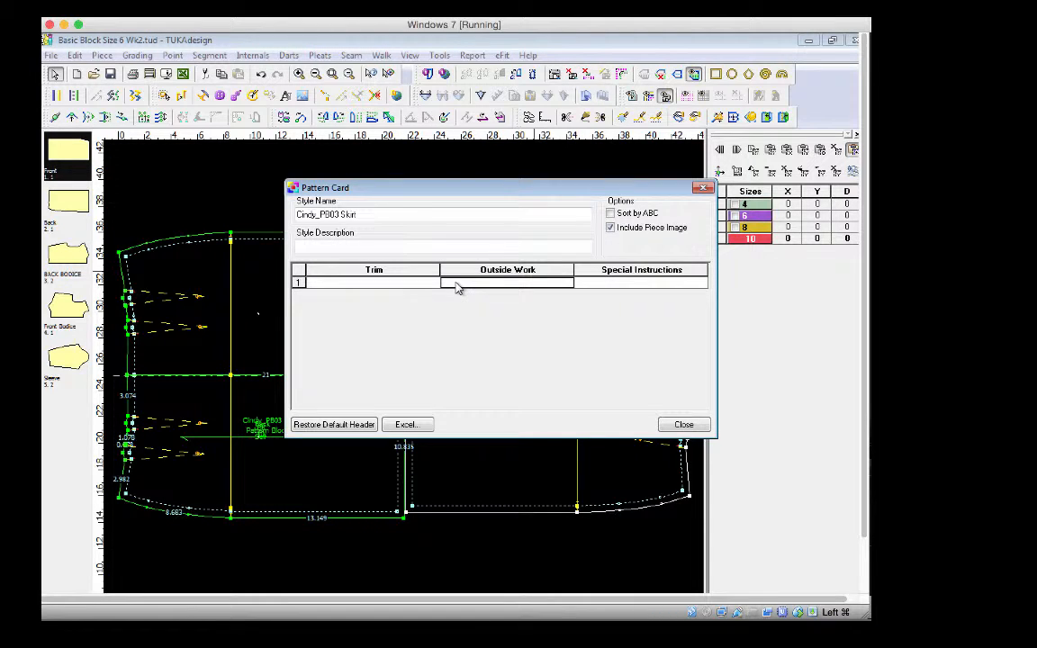
{"action": "left_click", "coordinate": [587, 286]}
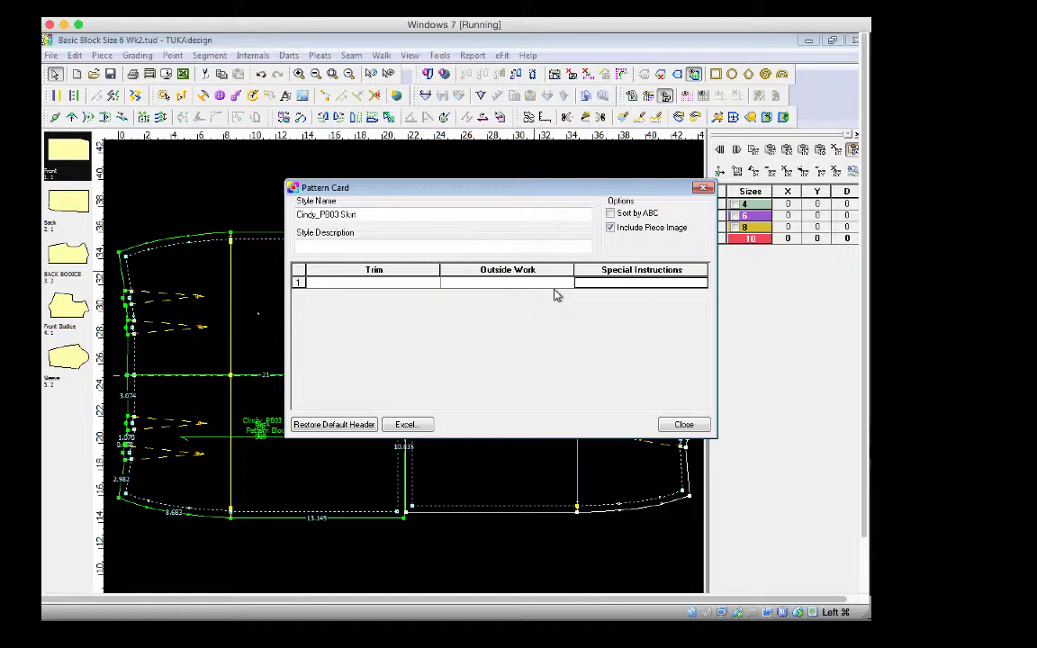
Export the pattern card to Excel as Basic Block Size 6 Wk2.xls, replacing the existing file and launching Excel
{"action": "left_click", "coordinate": [424, 424]}
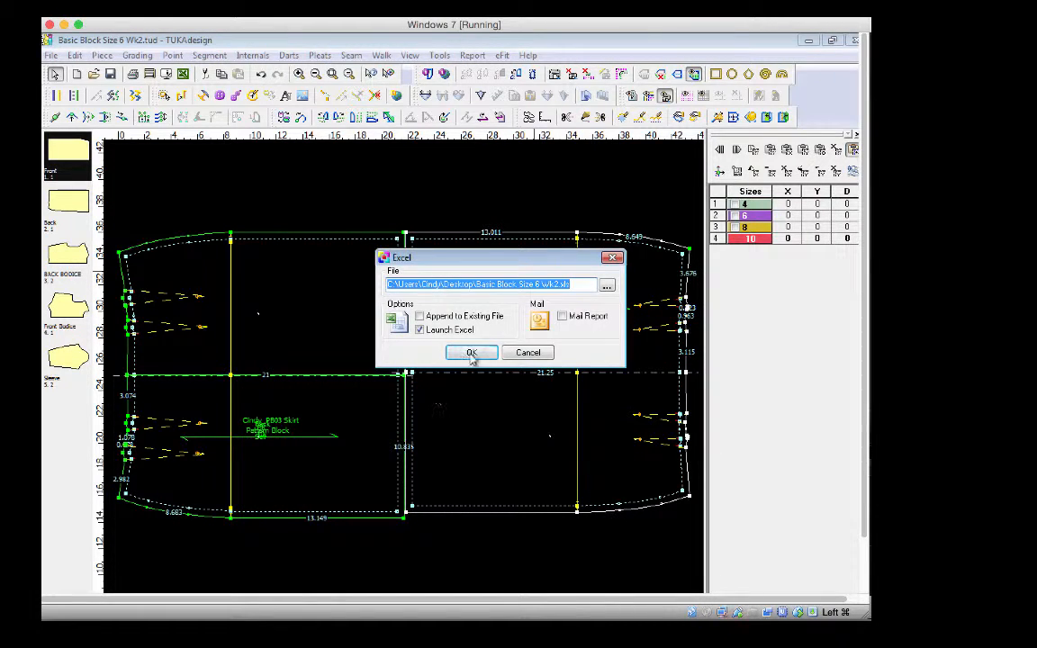
{"action": "left_click", "coordinate": [480, 354]}
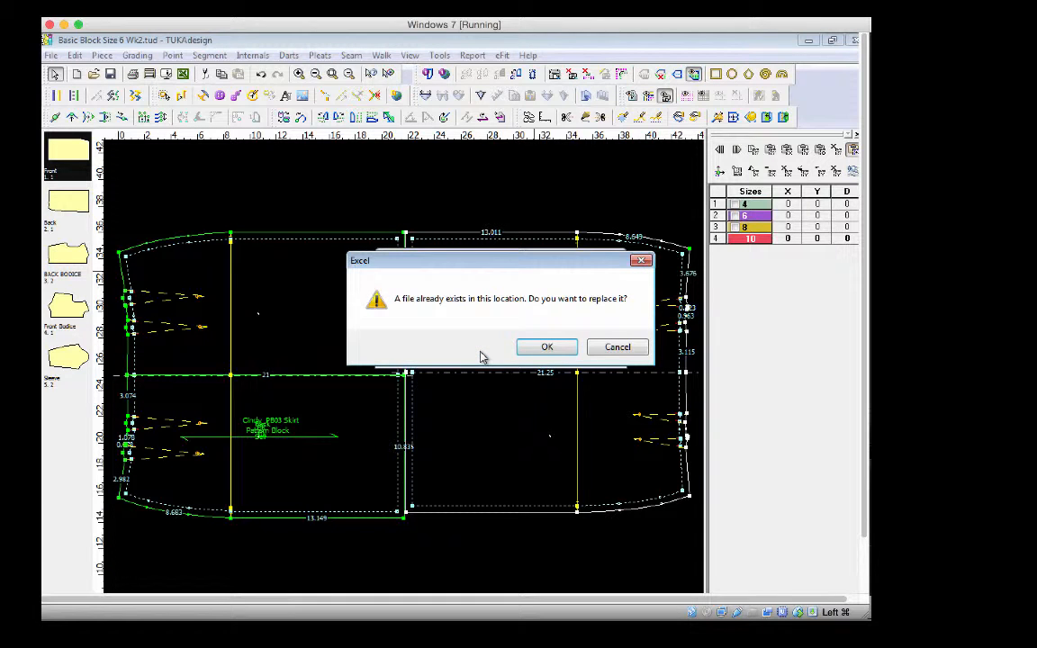
{"action": "left_click", "coordinate": [545, 348]}
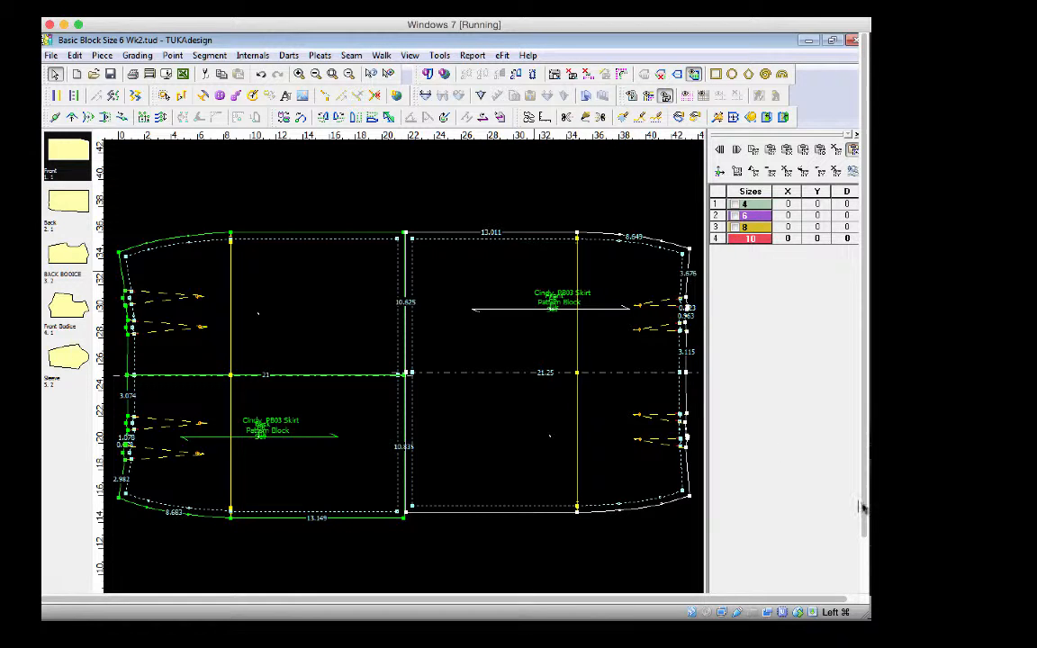
Switch to the exported Basic Block Size 6 Wk2 pattern card in Excel
{"action": "left_click_drag", "start_coordinate": [864, 511], "coordinate": [866, 569]}
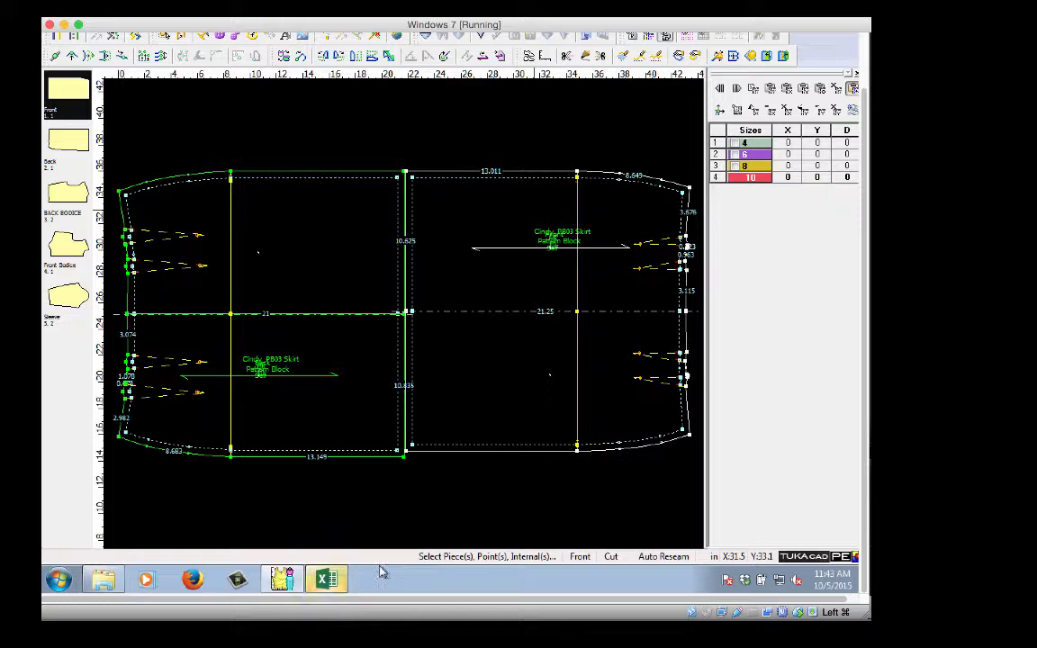
{"action": "mouse_move", "coordinate": [288, 579]}
{"action": "mouse_move", "coordinate": [330, 581]}
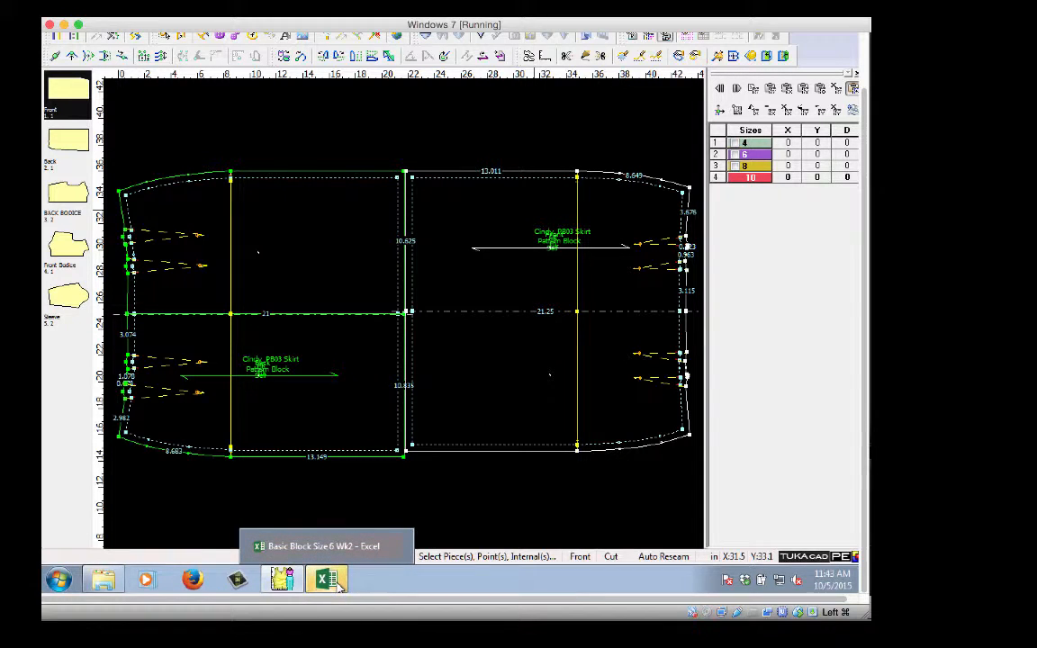
{"action": "left_click", "coordinate": [329, 581]}
{"action": "right_click", "coordinate": [326, 581]}
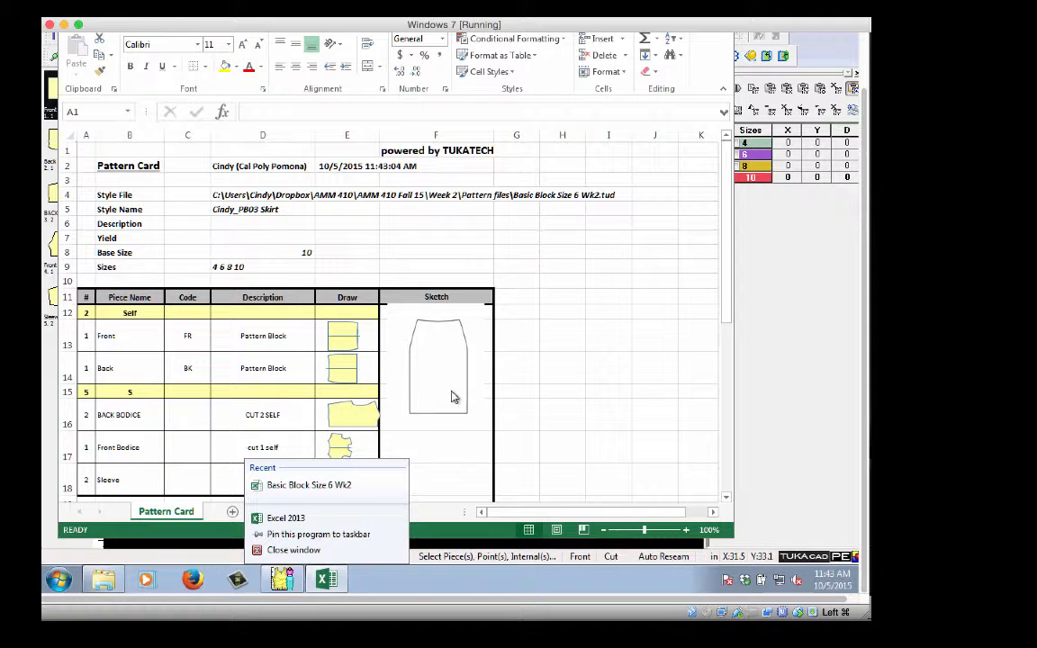
{"action": "left_click", "coordinate": [555, 396]}
Move the skirt illustration slightly lower within the pattern card's Sketch column
{"action": "left_click", "coordinate": [456, 361]}
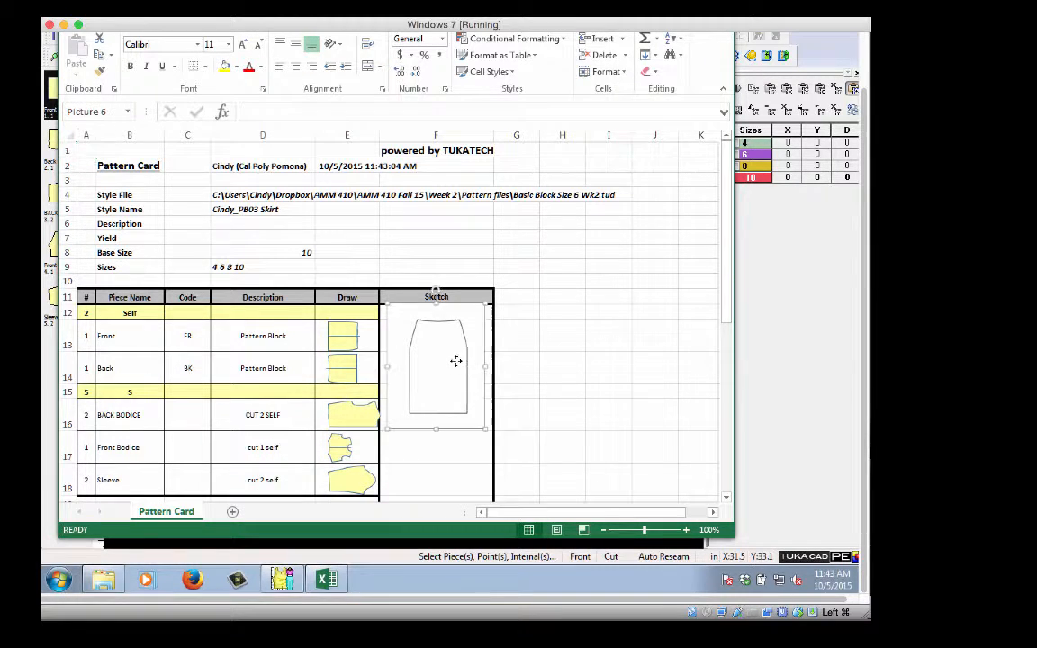
{"action": "left_click_drag", "start_coordinate": [456, 361], "coordinate": [457, 378]}
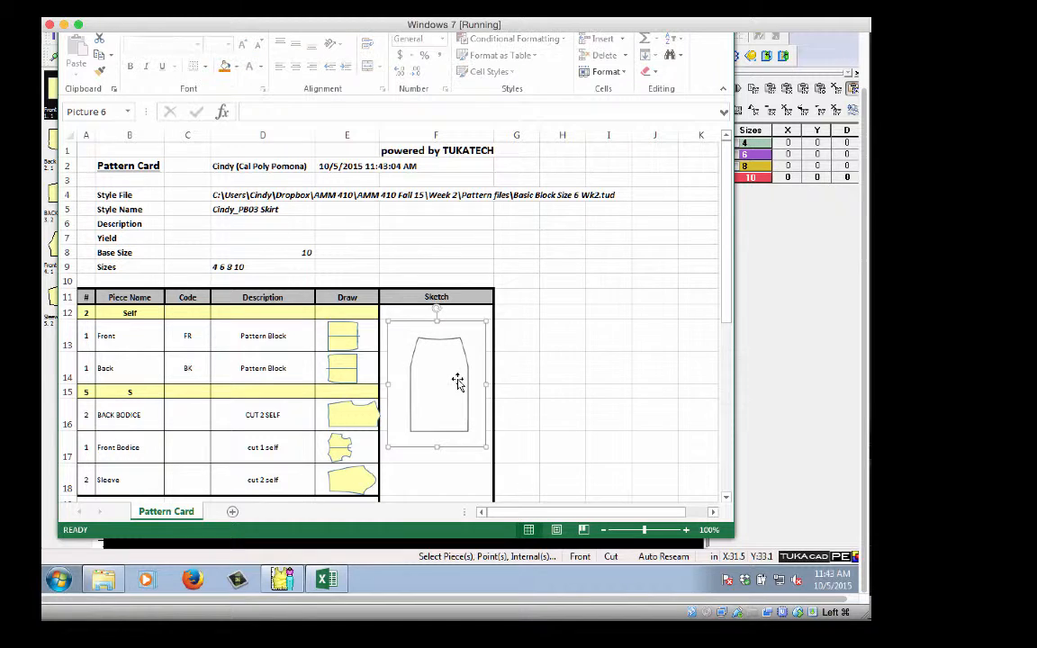
{"action": "left_click", "coordinate": [520, 447]}
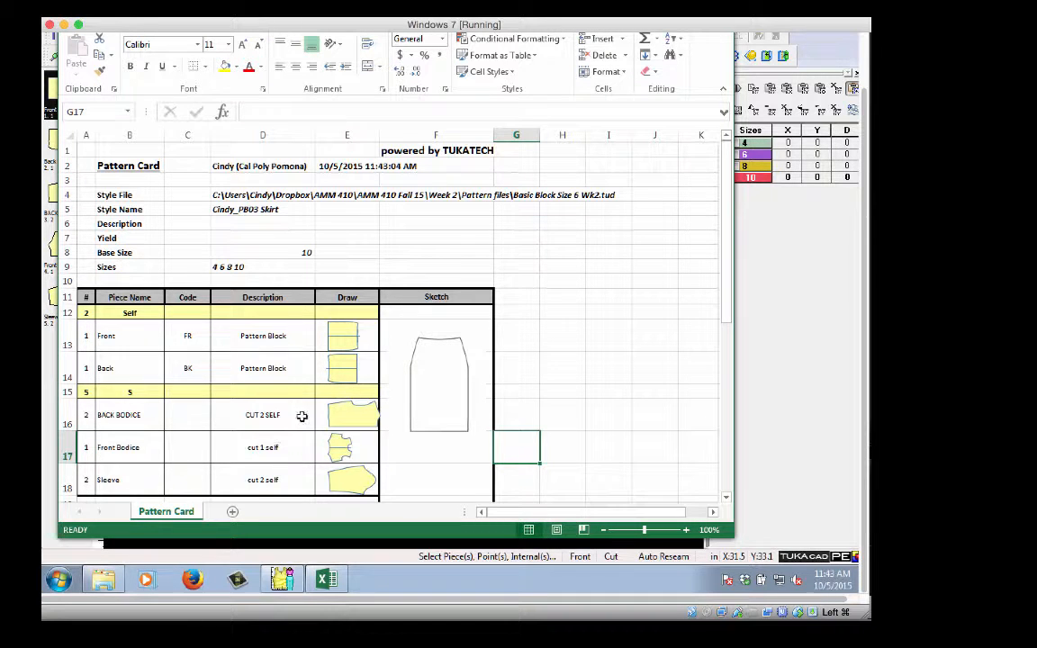
Review the pattern card down to Special Instructions and set its print scaling to Fit Sheet on One Page
{"action": "scroll", "coordinate": [302, 417], "scroll_direction": "down", "scroll_amount": 6}
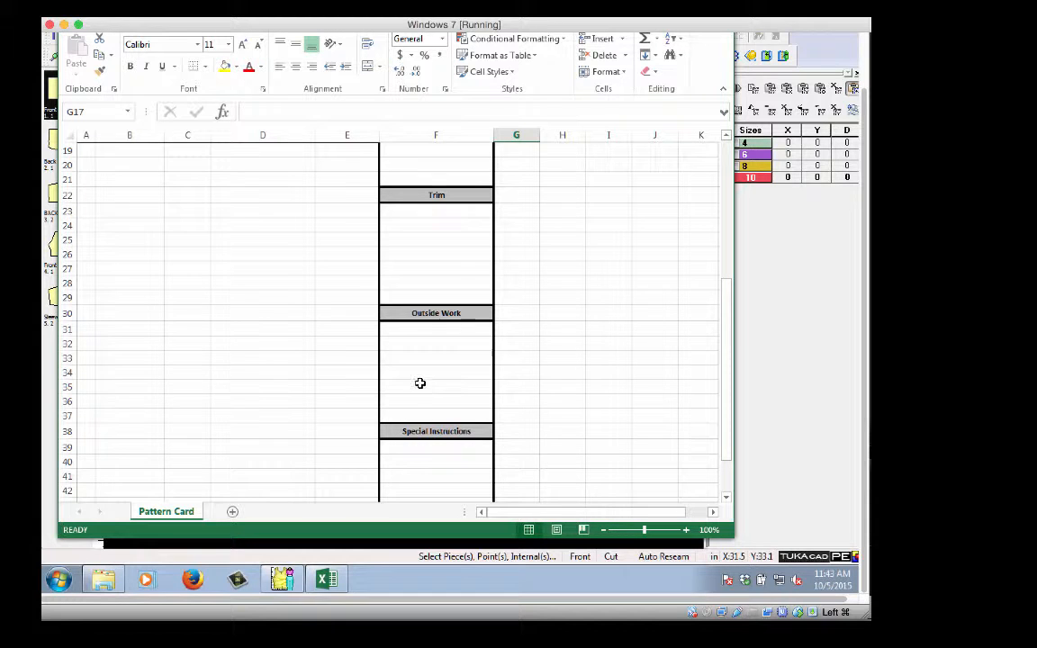
{"action": "scroll", "coordinate": [390, 374], "scroll_direction": "up", "scroll_amount": 6}
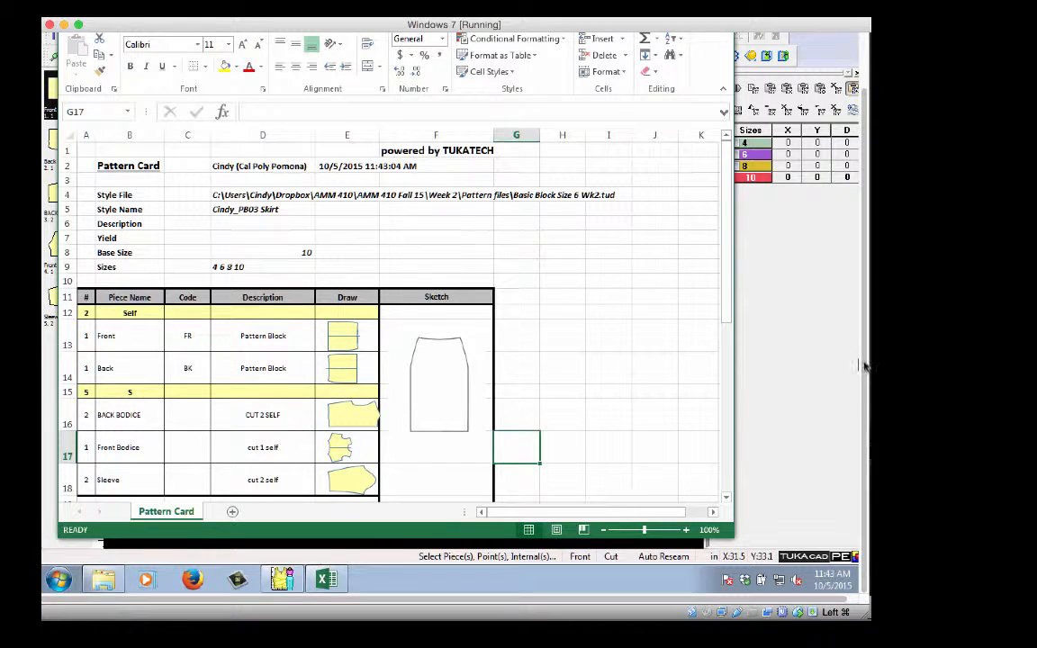
{"action": "left_click_drag", "start_coordinate": [864, 366], "coordinate": [866, 262]}
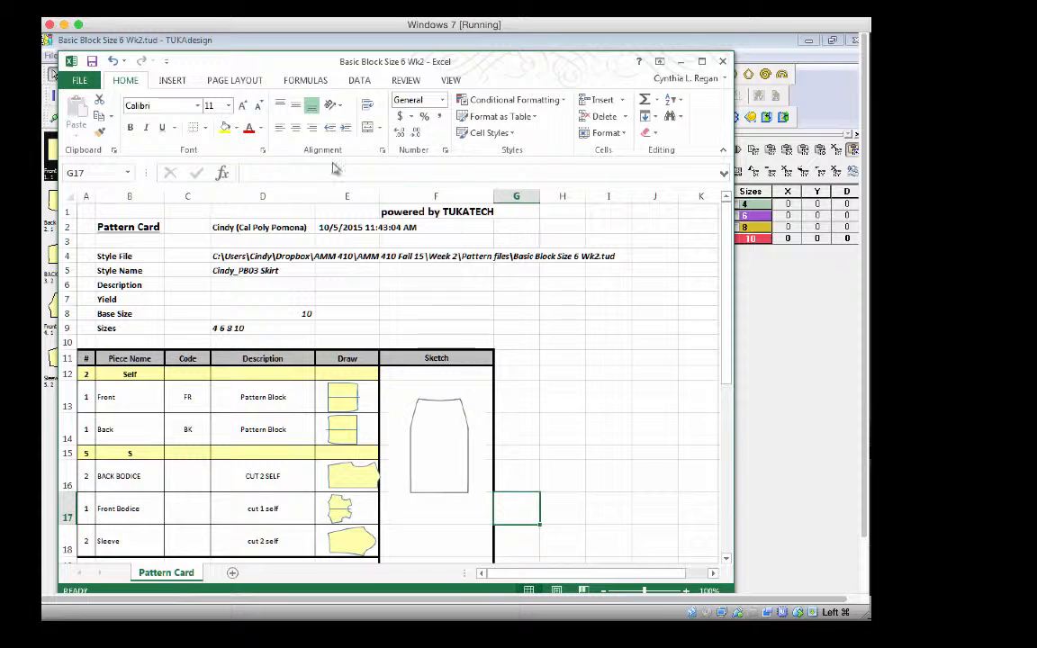
{"action": "left_click", "coordinate": [78, 80]}
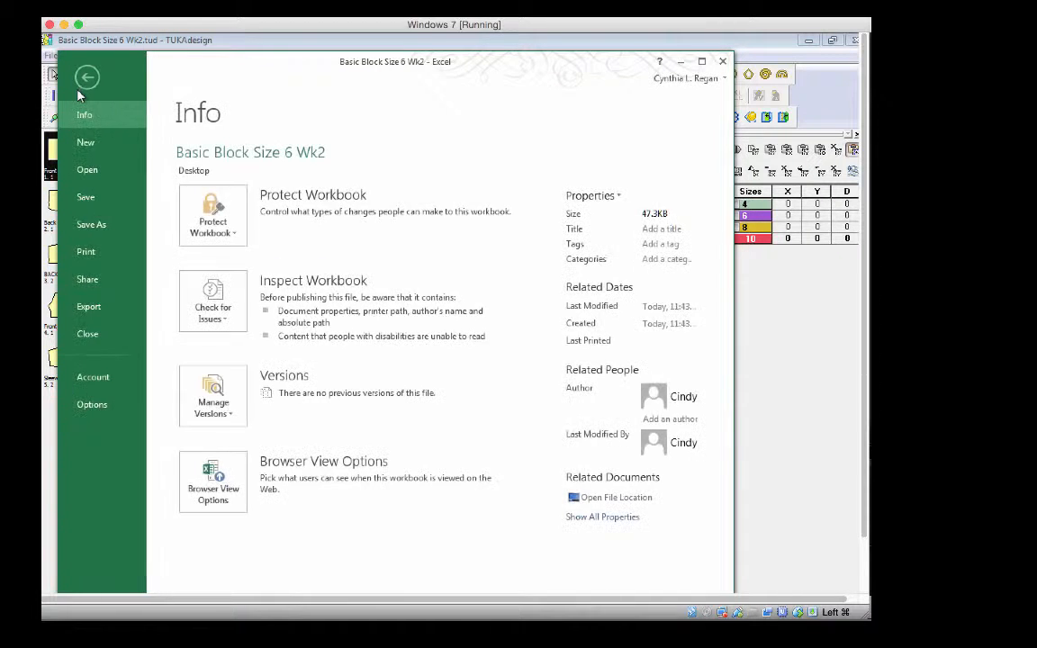
{"action": "left_click", "coordinate": [116, 252]}
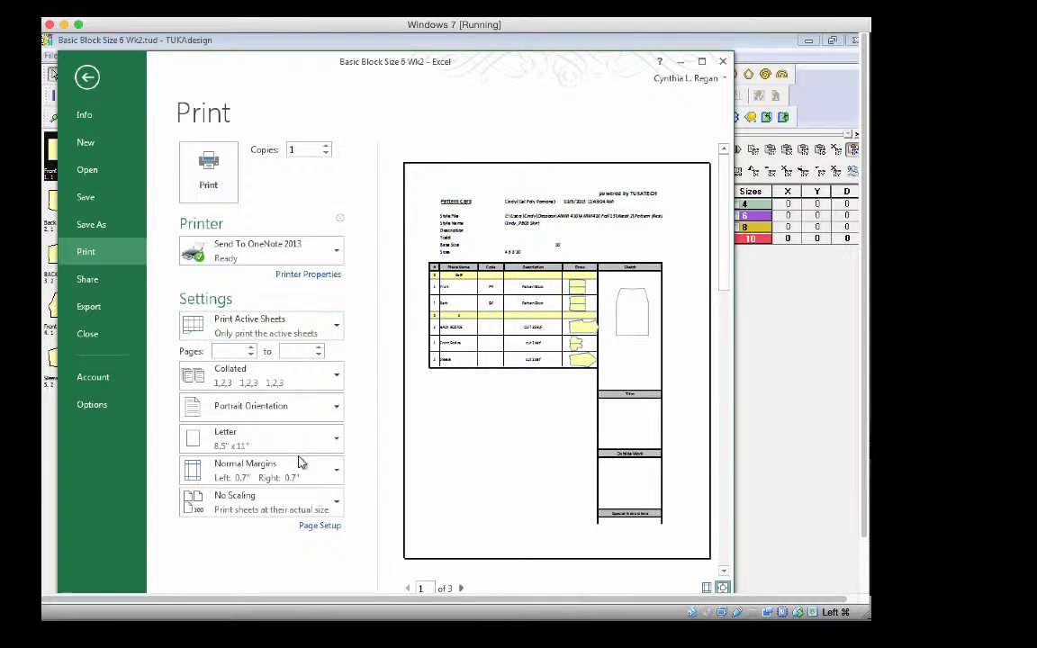
{"action": "left_click", "coordinate": [331, 511]}
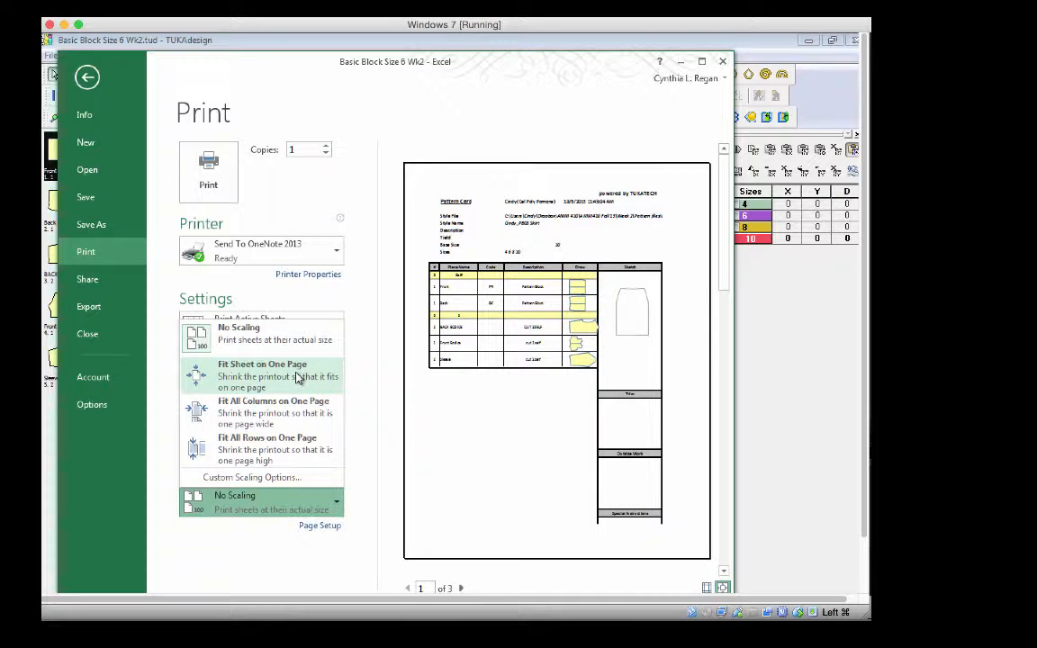
{"action": "left_click", "coordinate": [269, 375]}
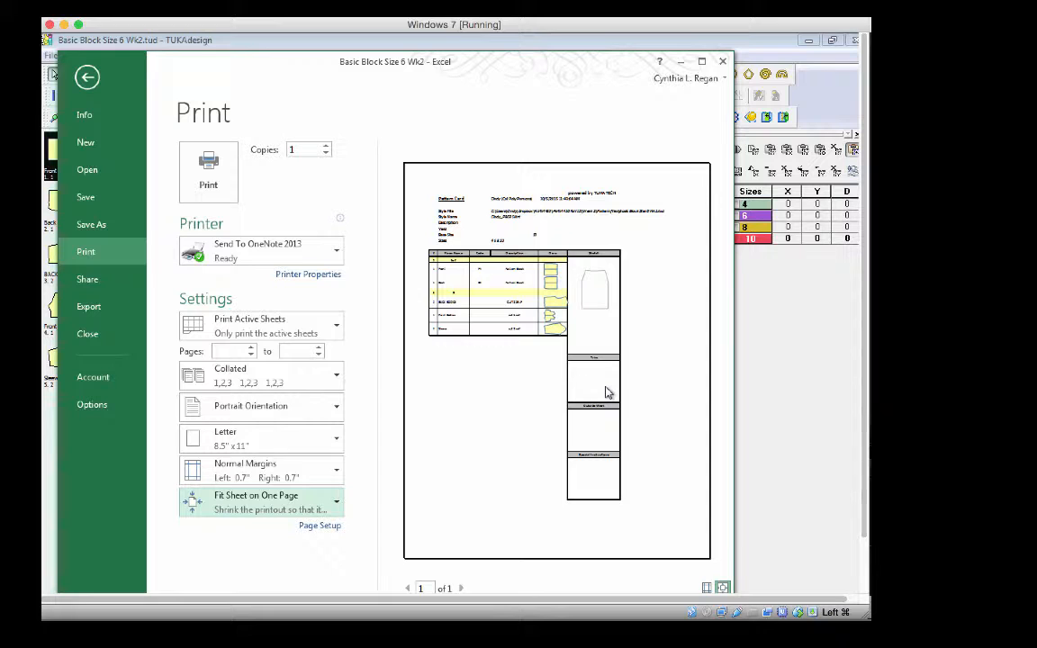
{"action": "left_click", "coordinate": [755, 618]}
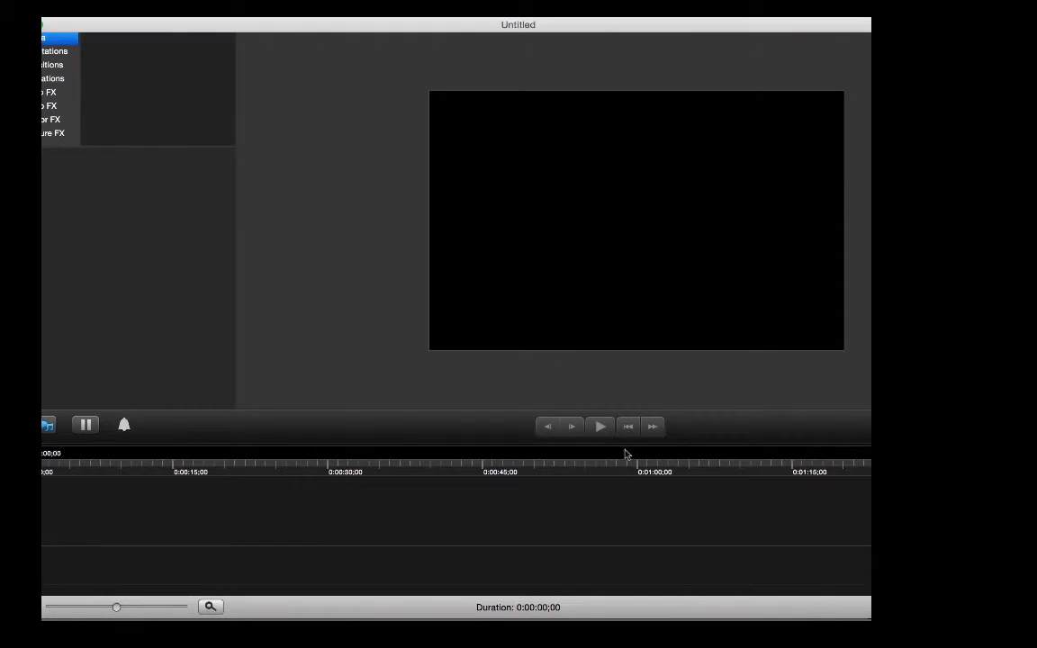